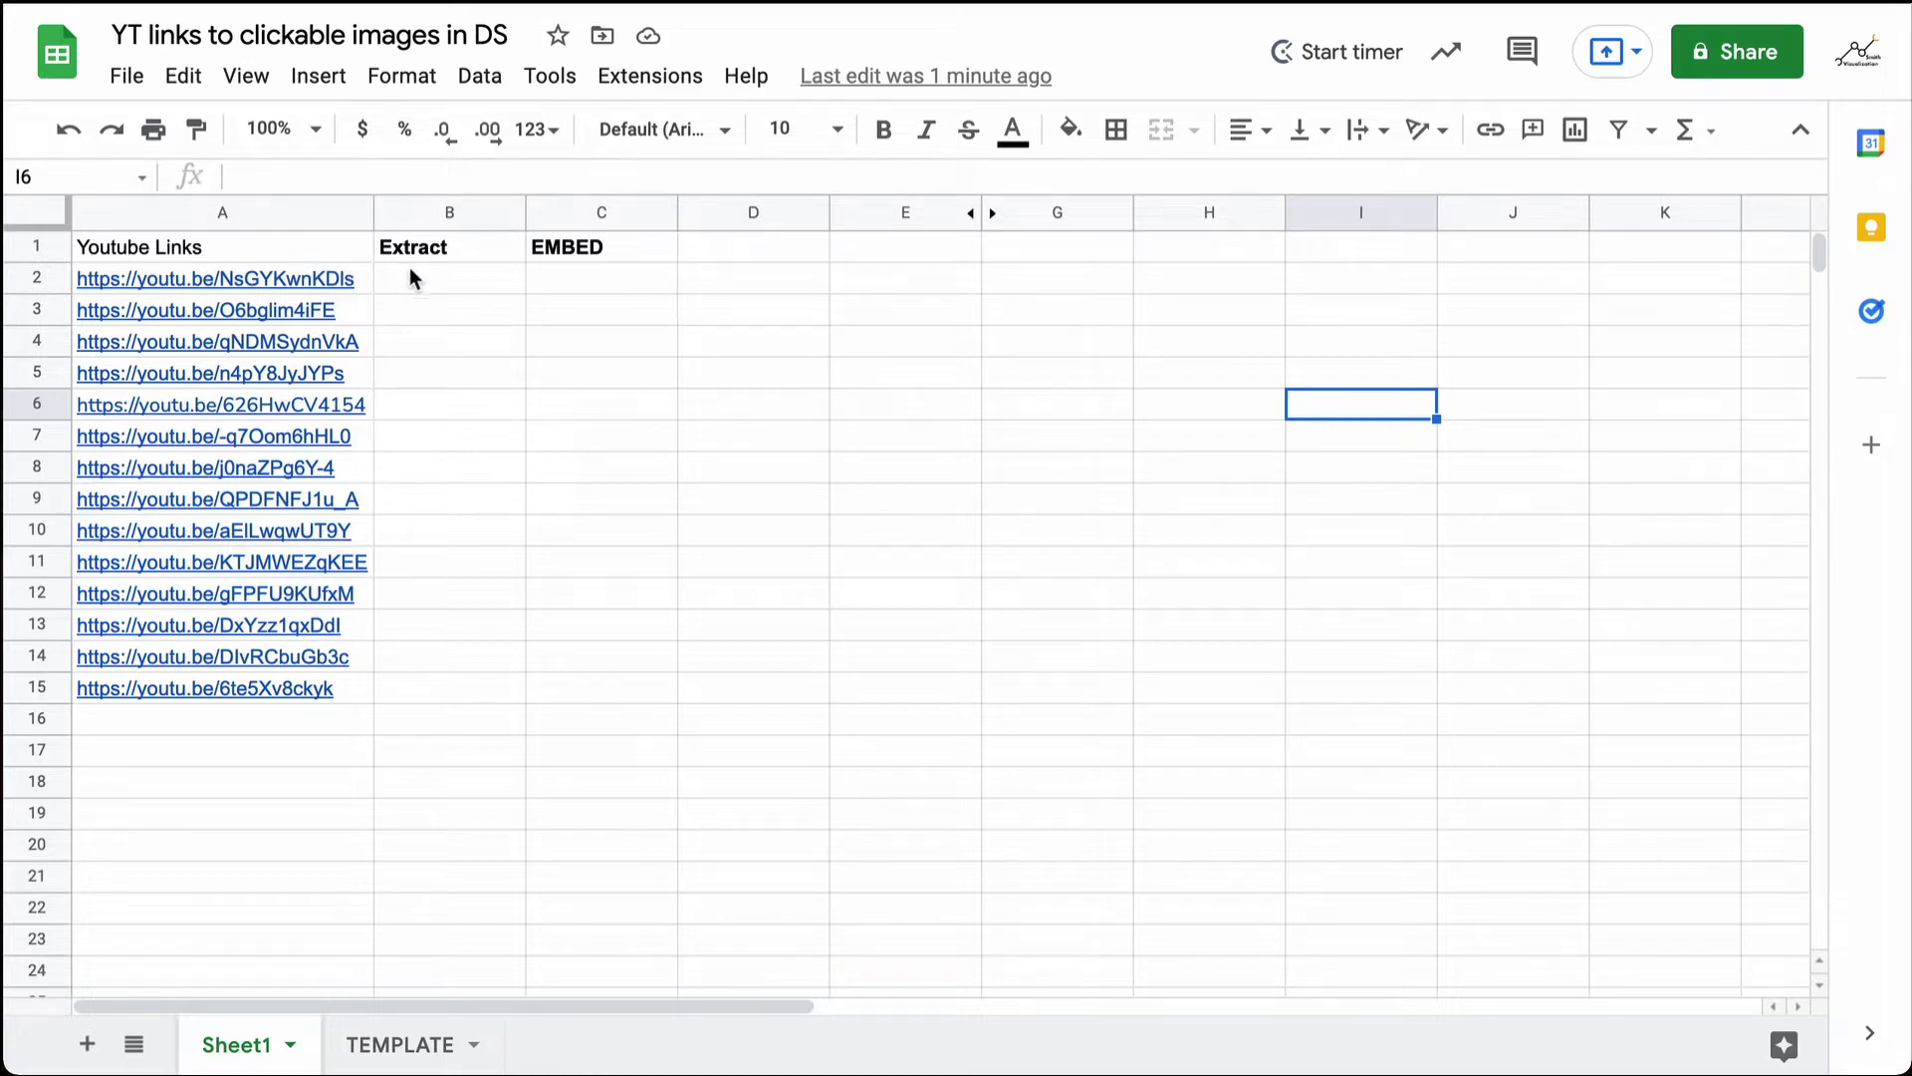
- Enter =RIGHT(A2,11) in B2 to extract the first video's 11-character ID
{"action": "left_click", "coordinate": [425, 277]}
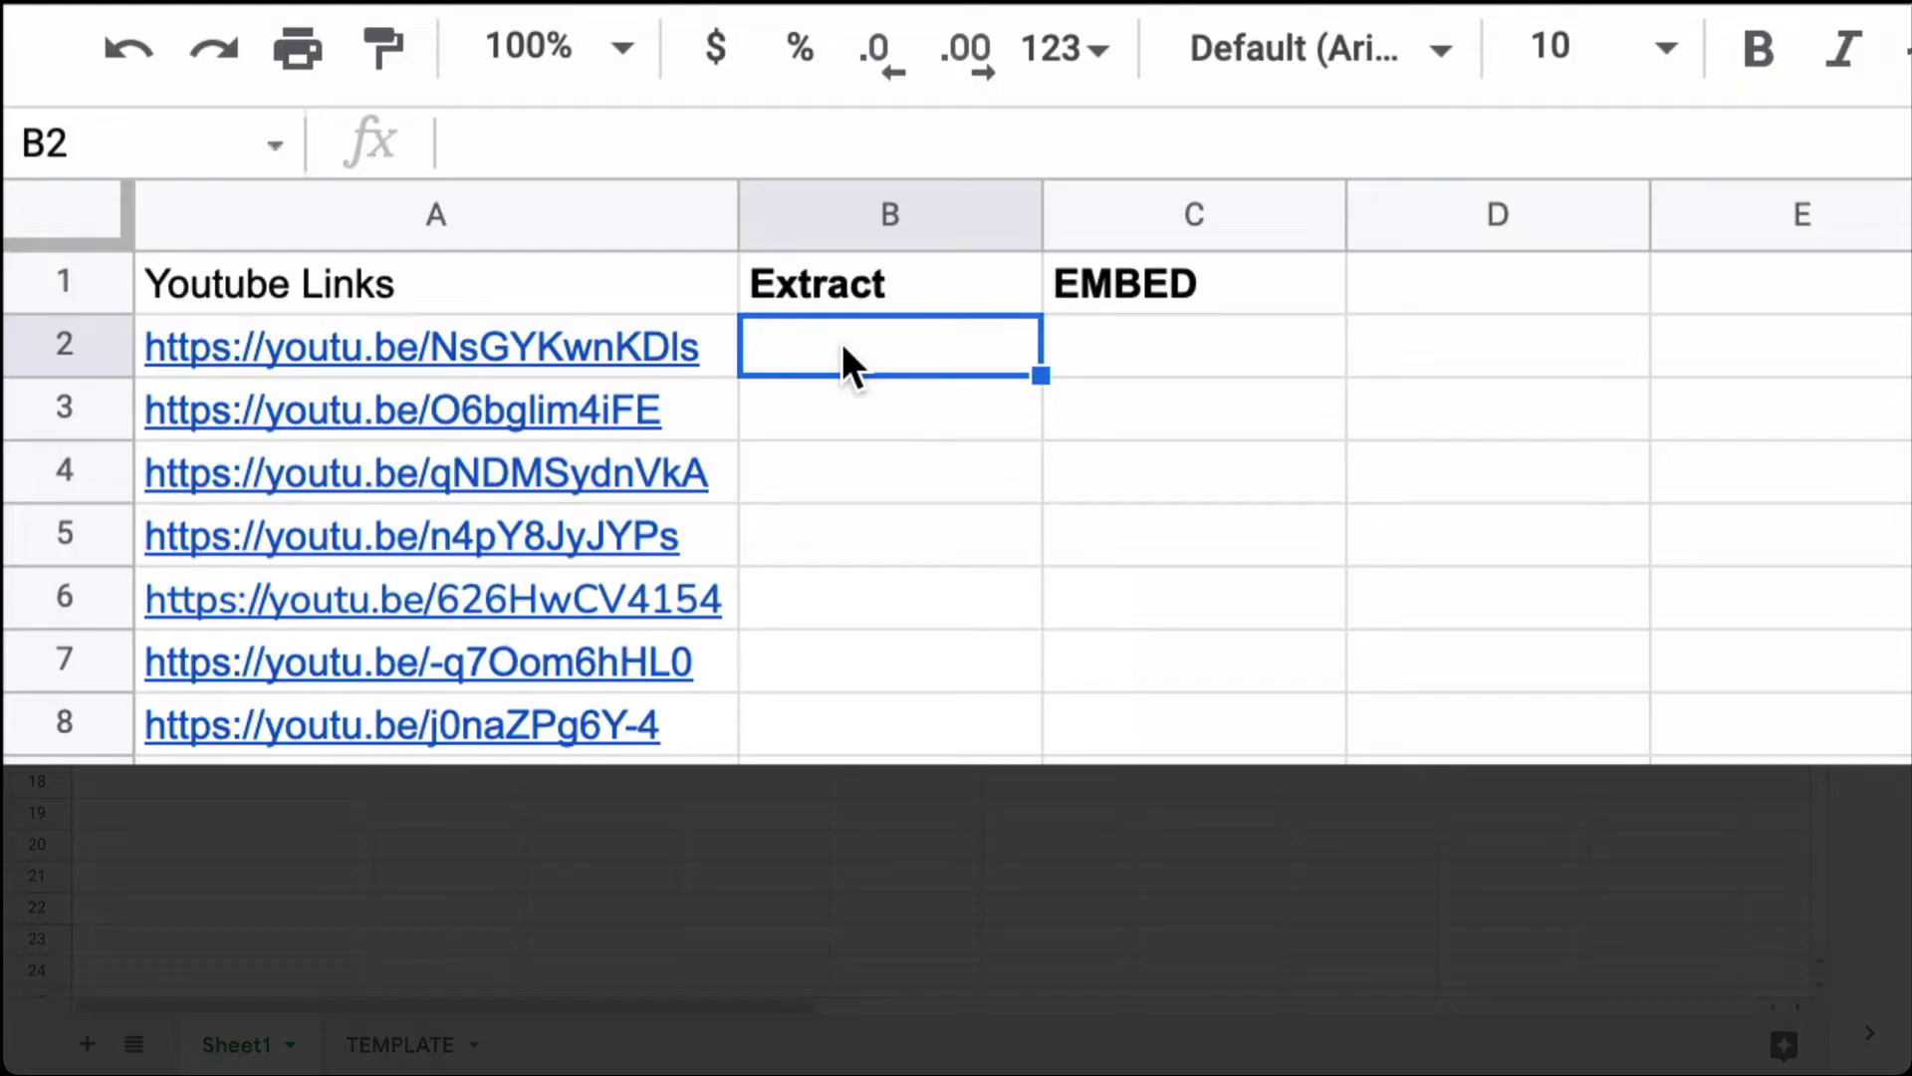
{"action": "type", "text": "="}
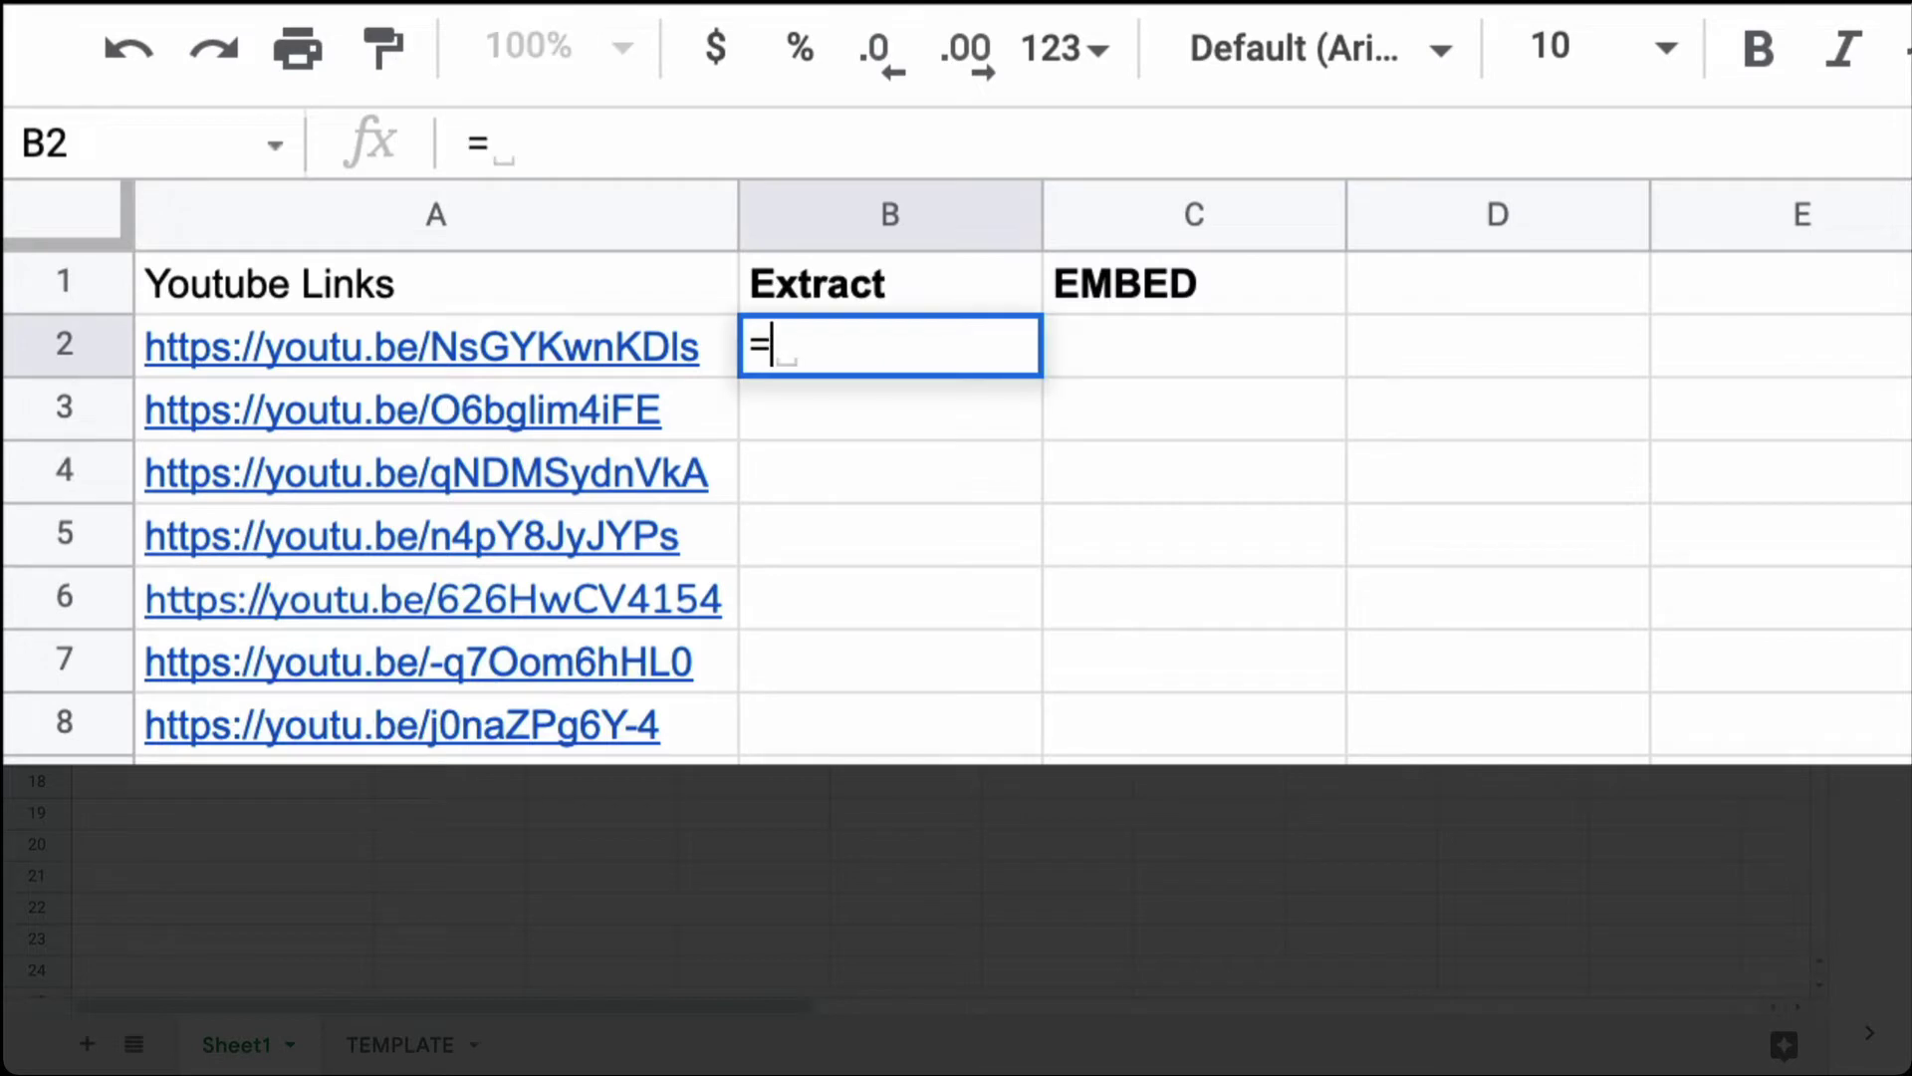
{"action": "type", "text": "right("}
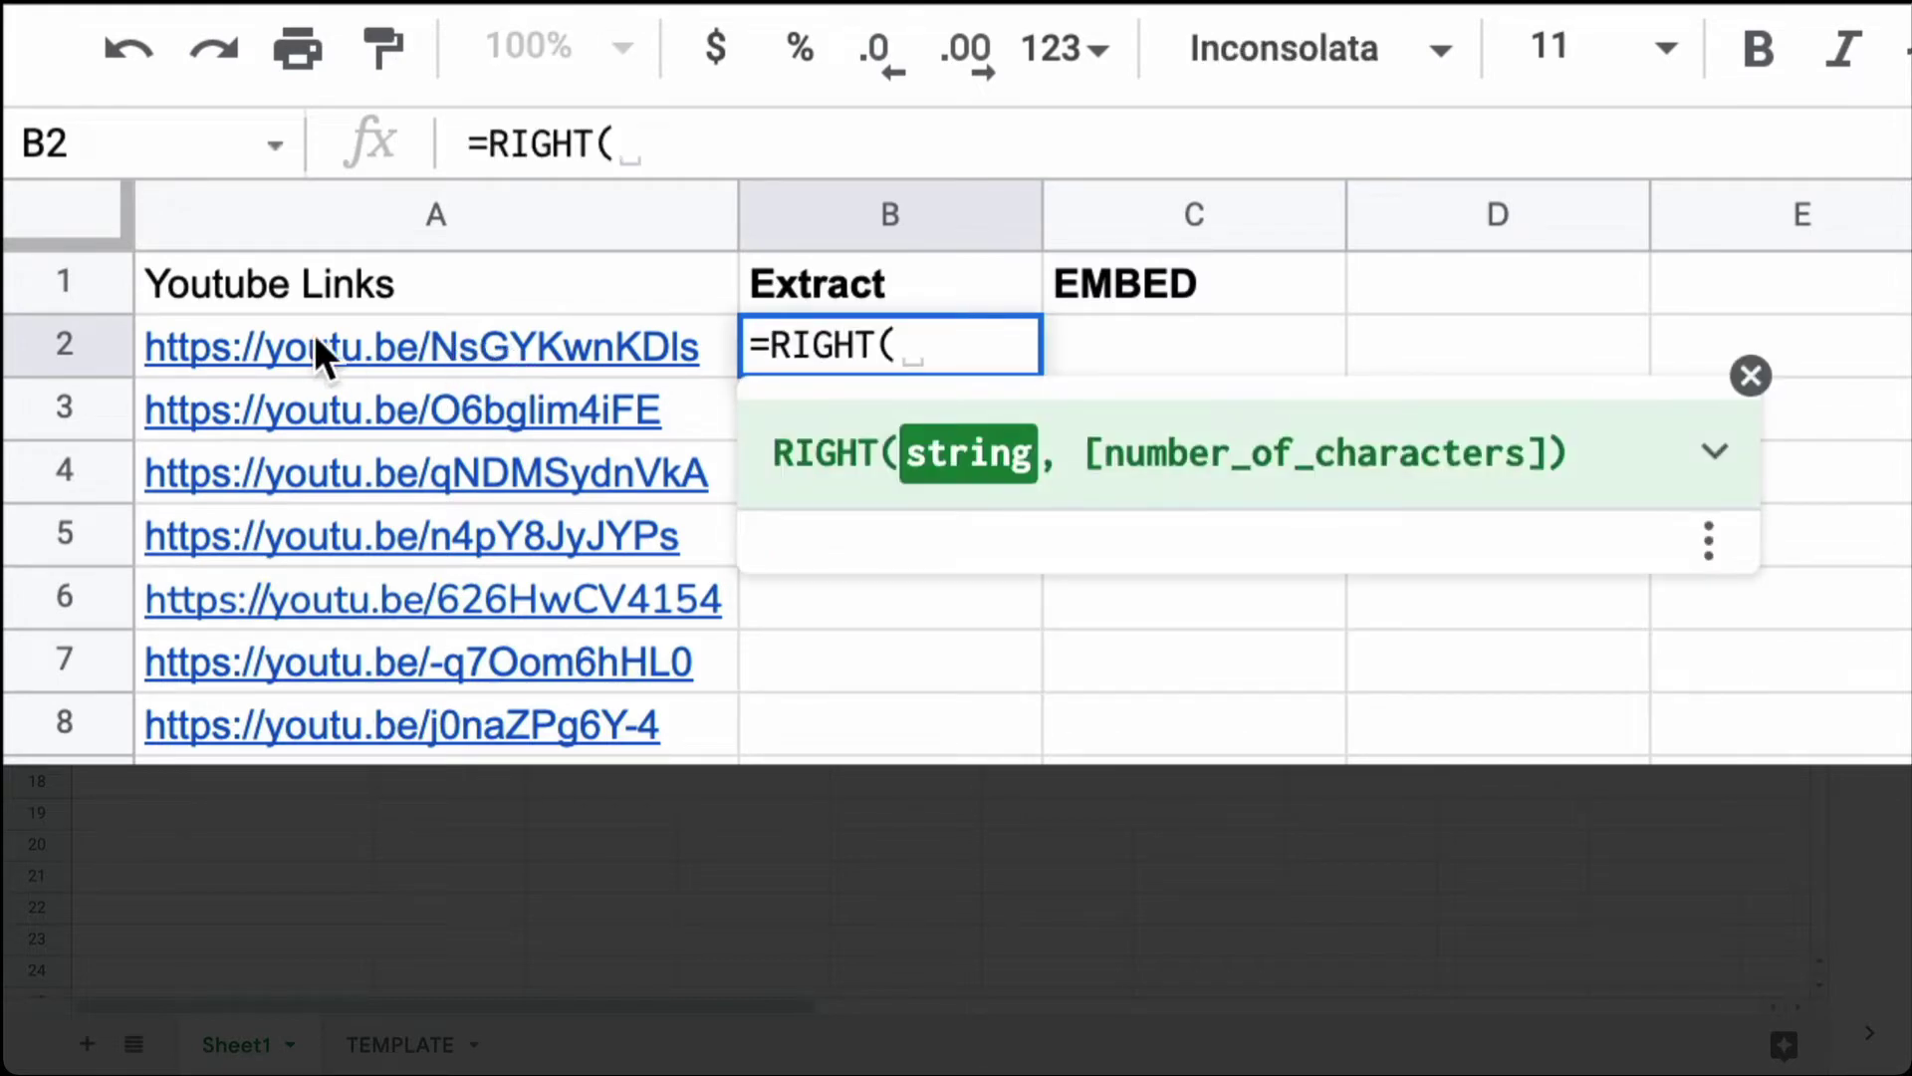
{"action": "left_click", "coordinate": [158, 345]}
{"action": "type", "text": ","}
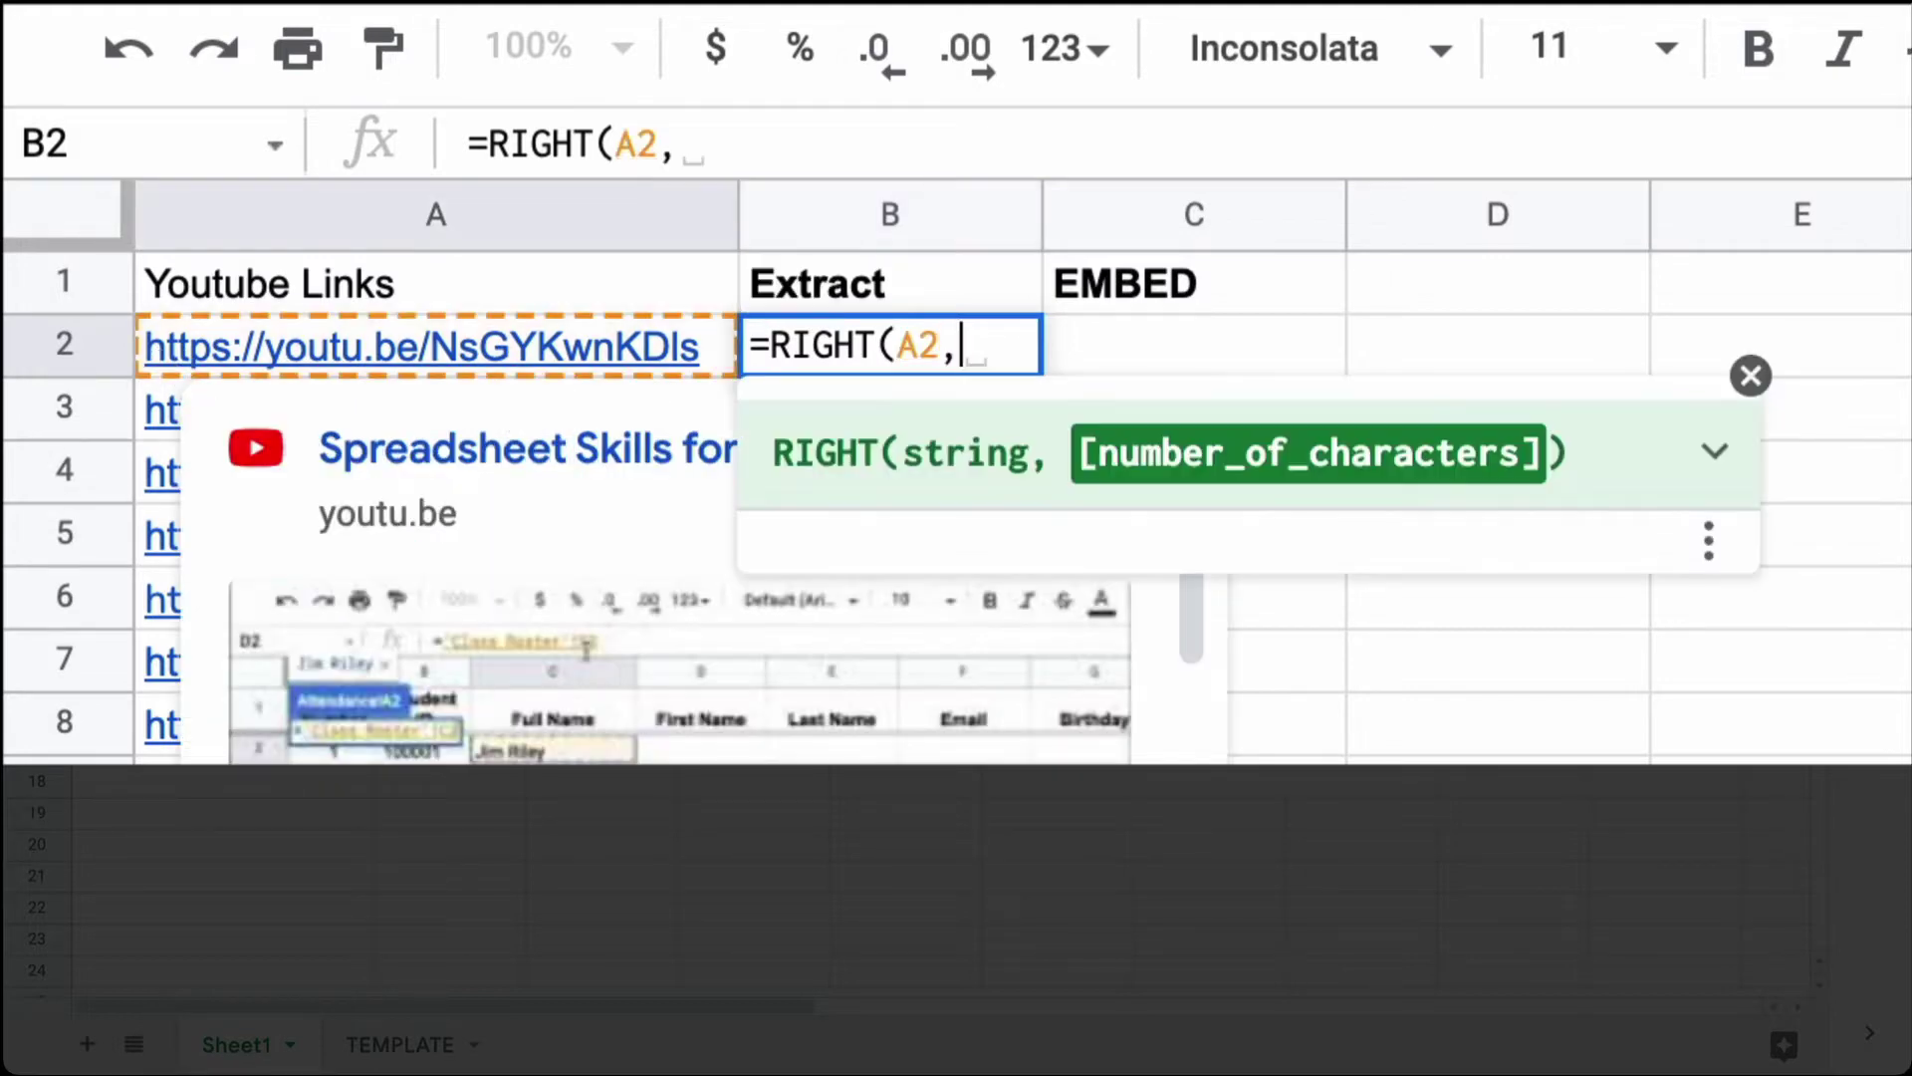
{"action": "type", "text": "11"}
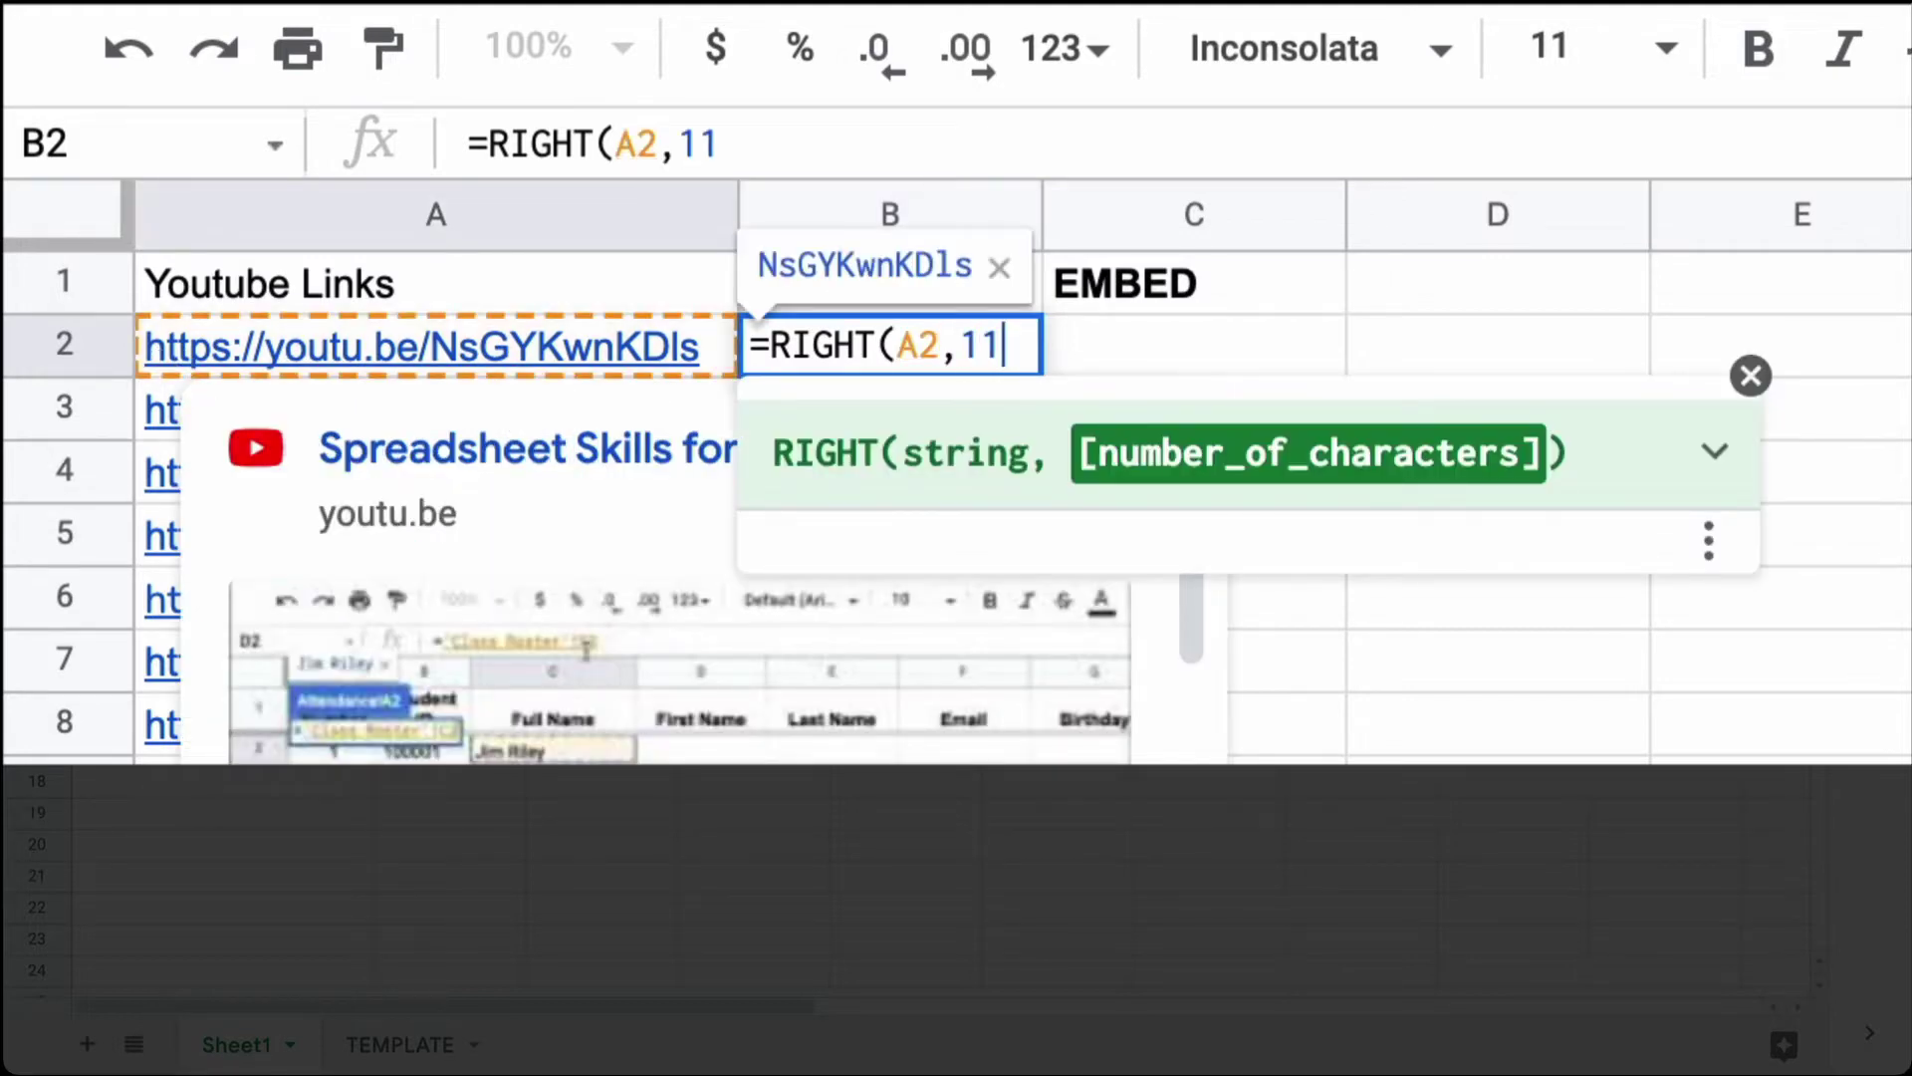
{"action": "key", "text": "Return"}
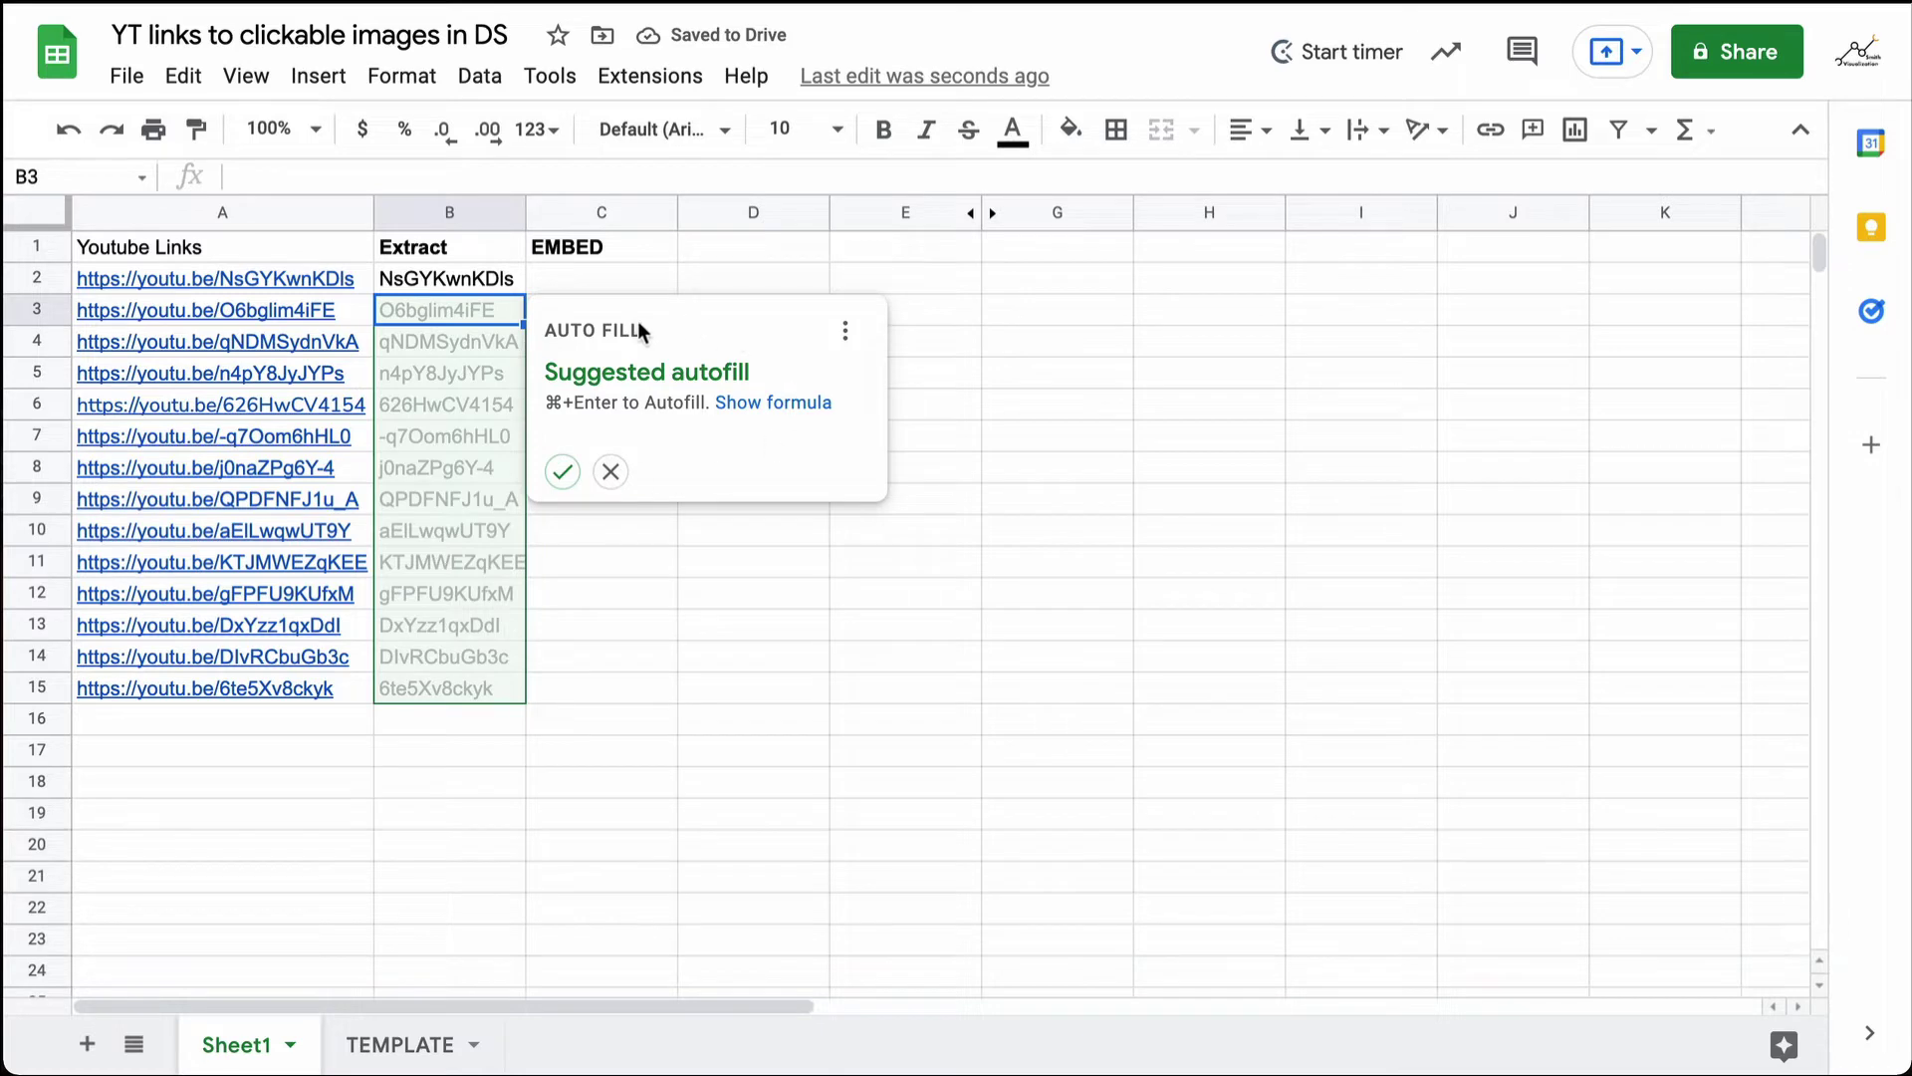
- Fill the ID formula down the Extract column, widen column B, and copy the first link
{"action": "left_click", "coordinate": [562, 472]}
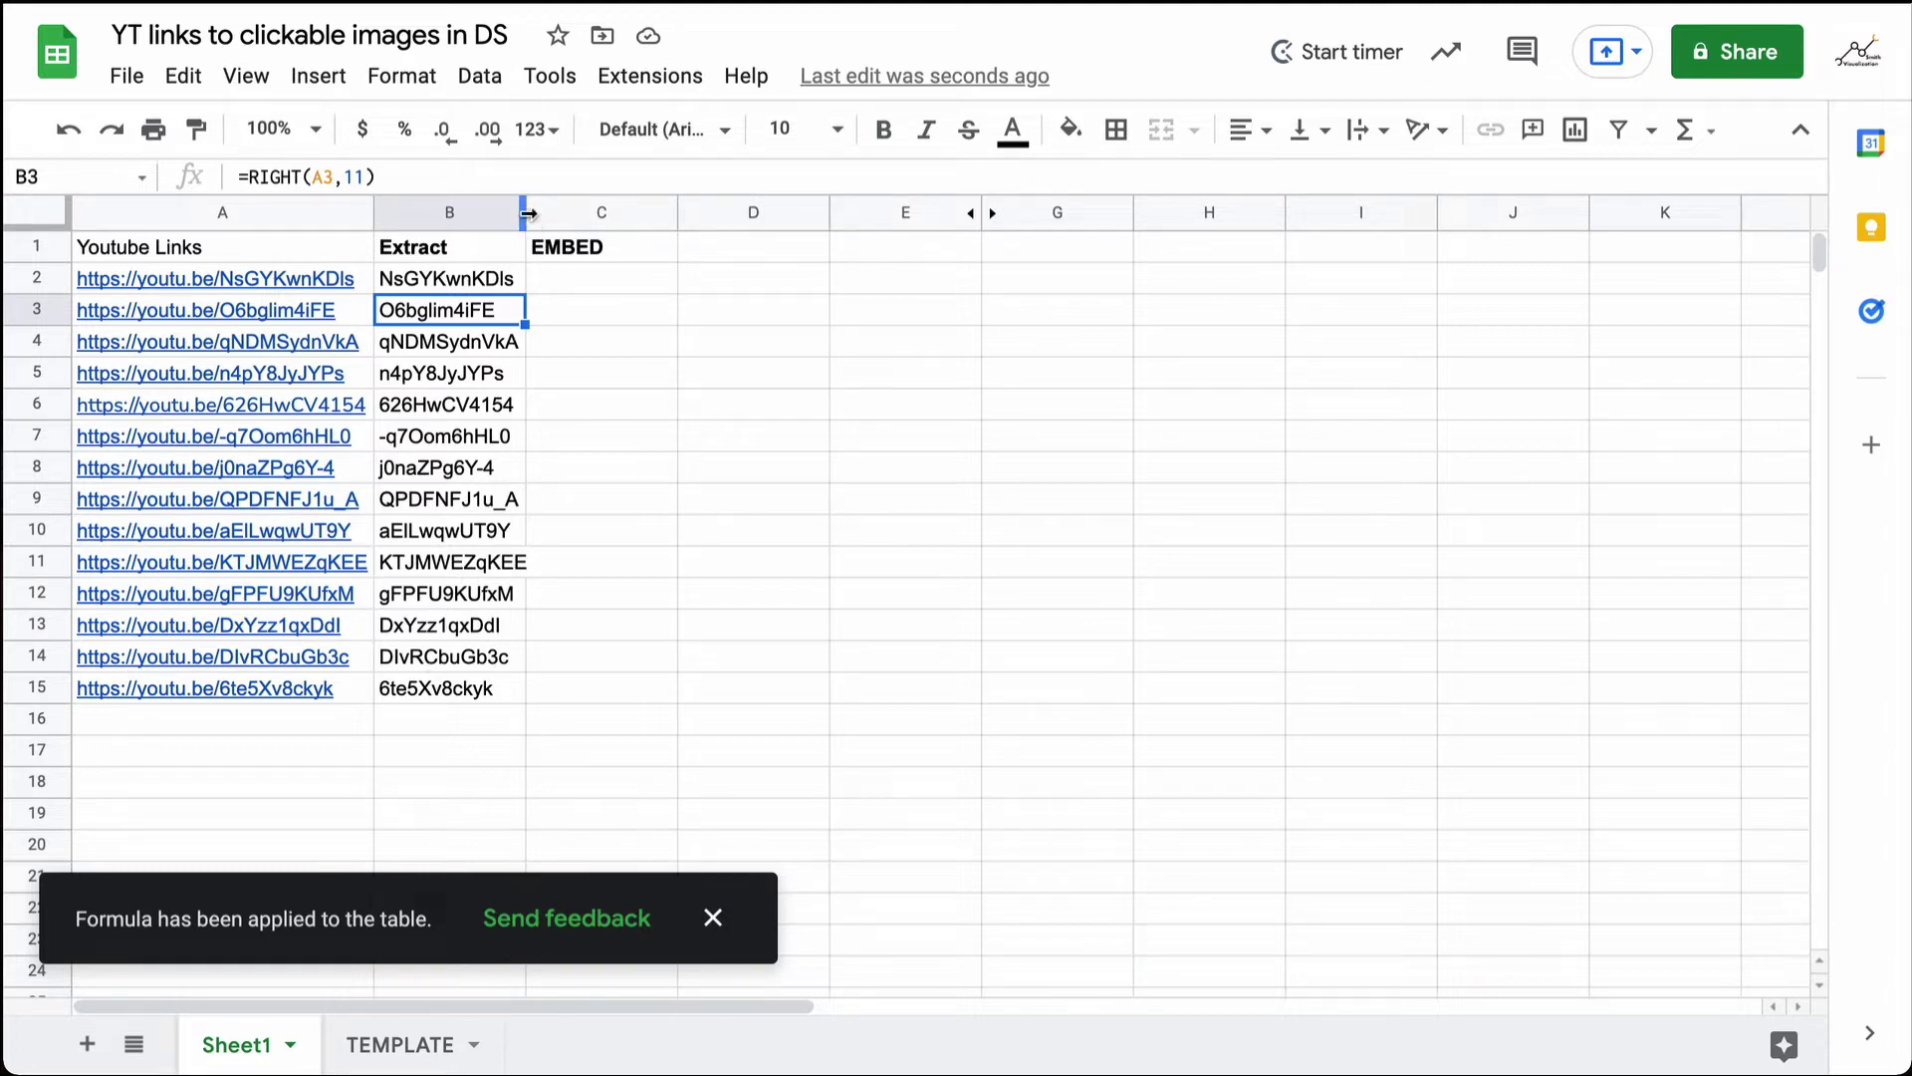
{"action": "left_click_drag", "start_coordinate": [525, 212], "coordinate": [544, 212]}
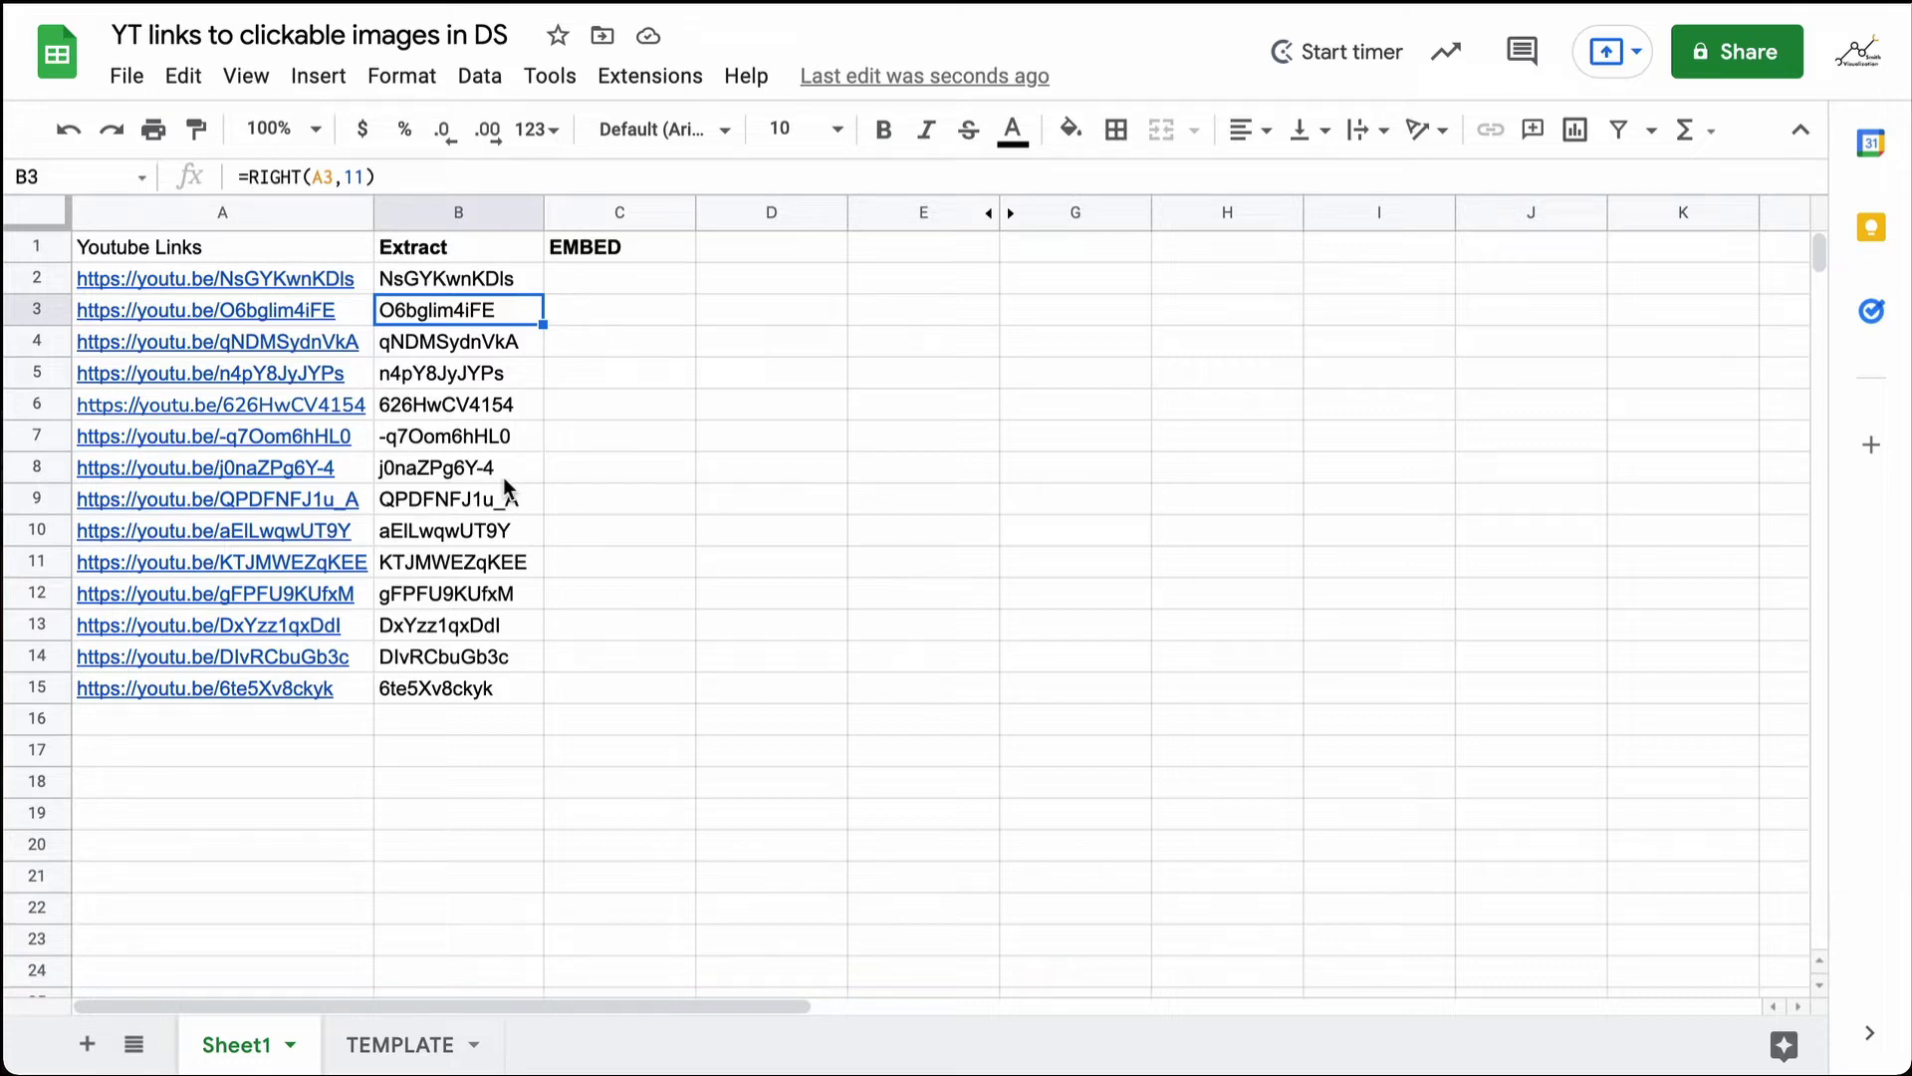
{"action": "left_click", "coordinate": [363, 267]}
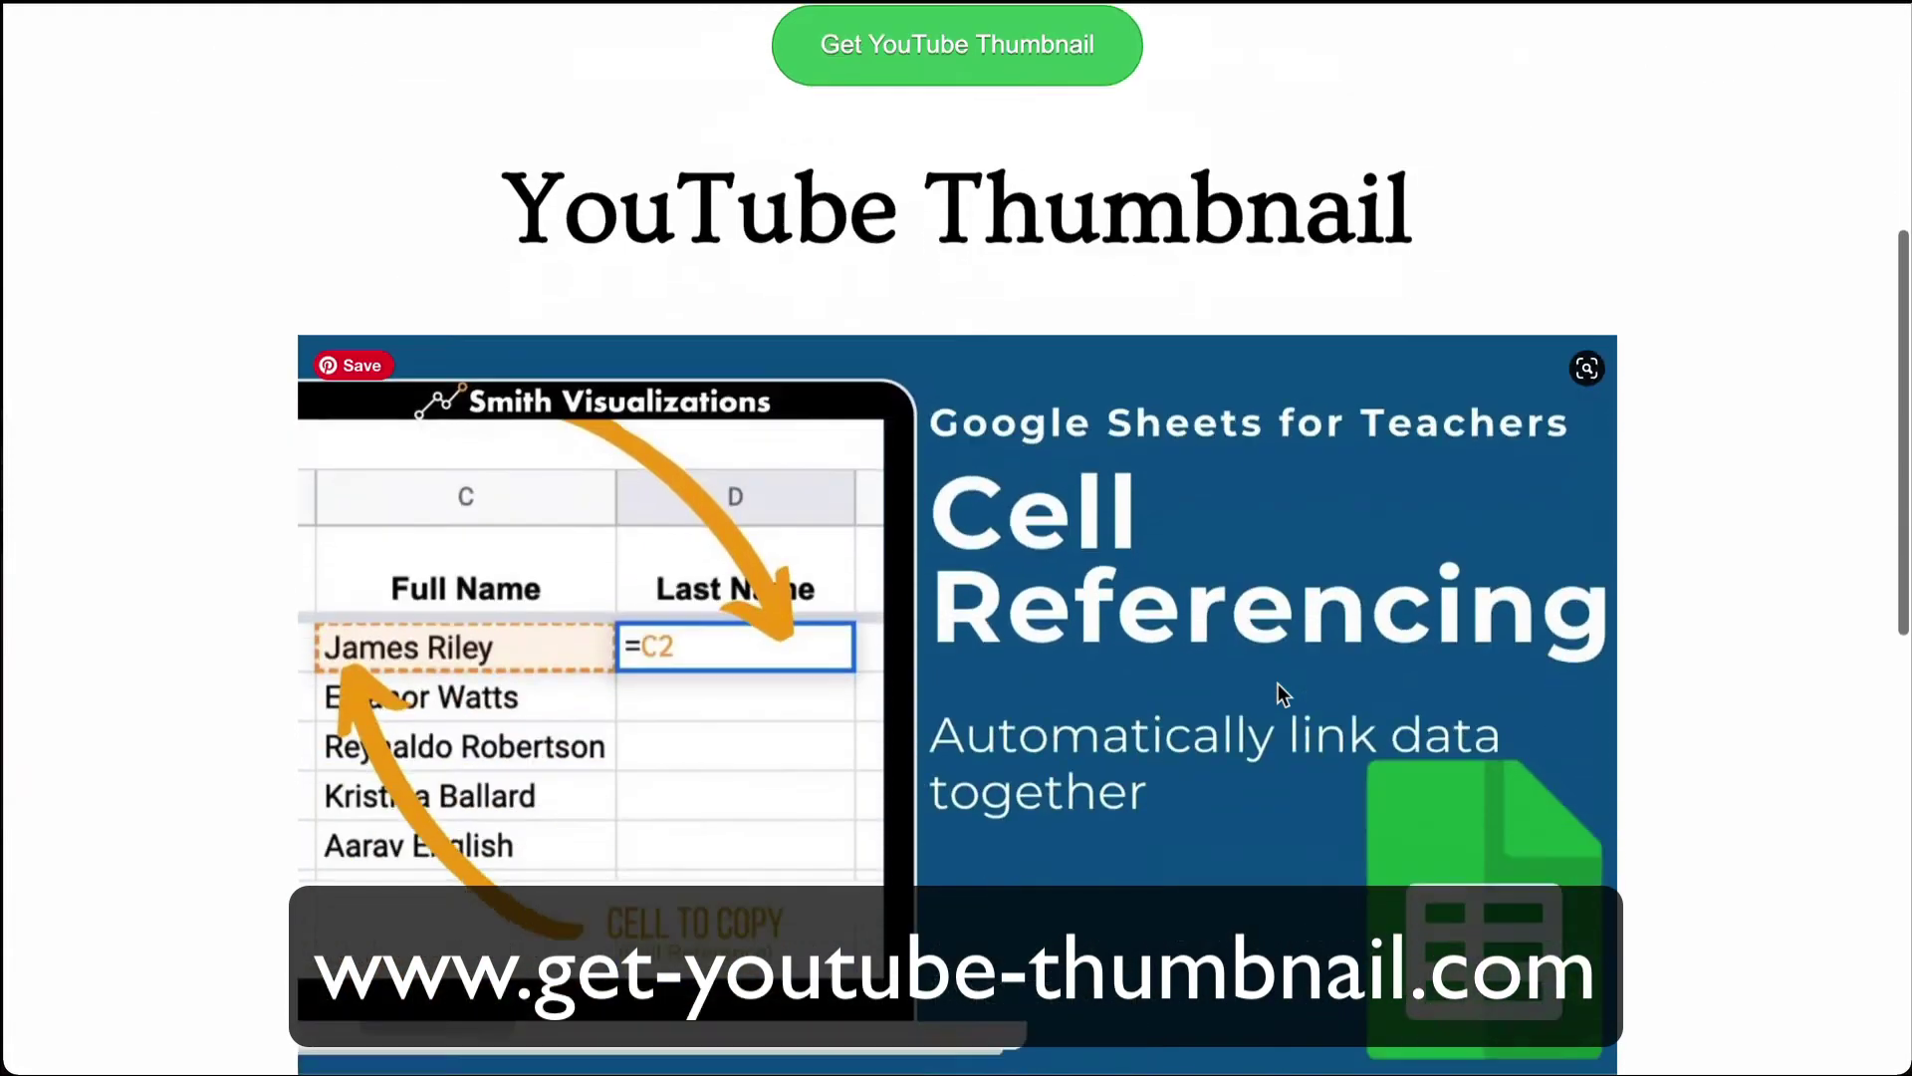
{"action": "scroll", "coordinate": [1277, 683], "scroll_direction": "down", "scroll_amount": 10}
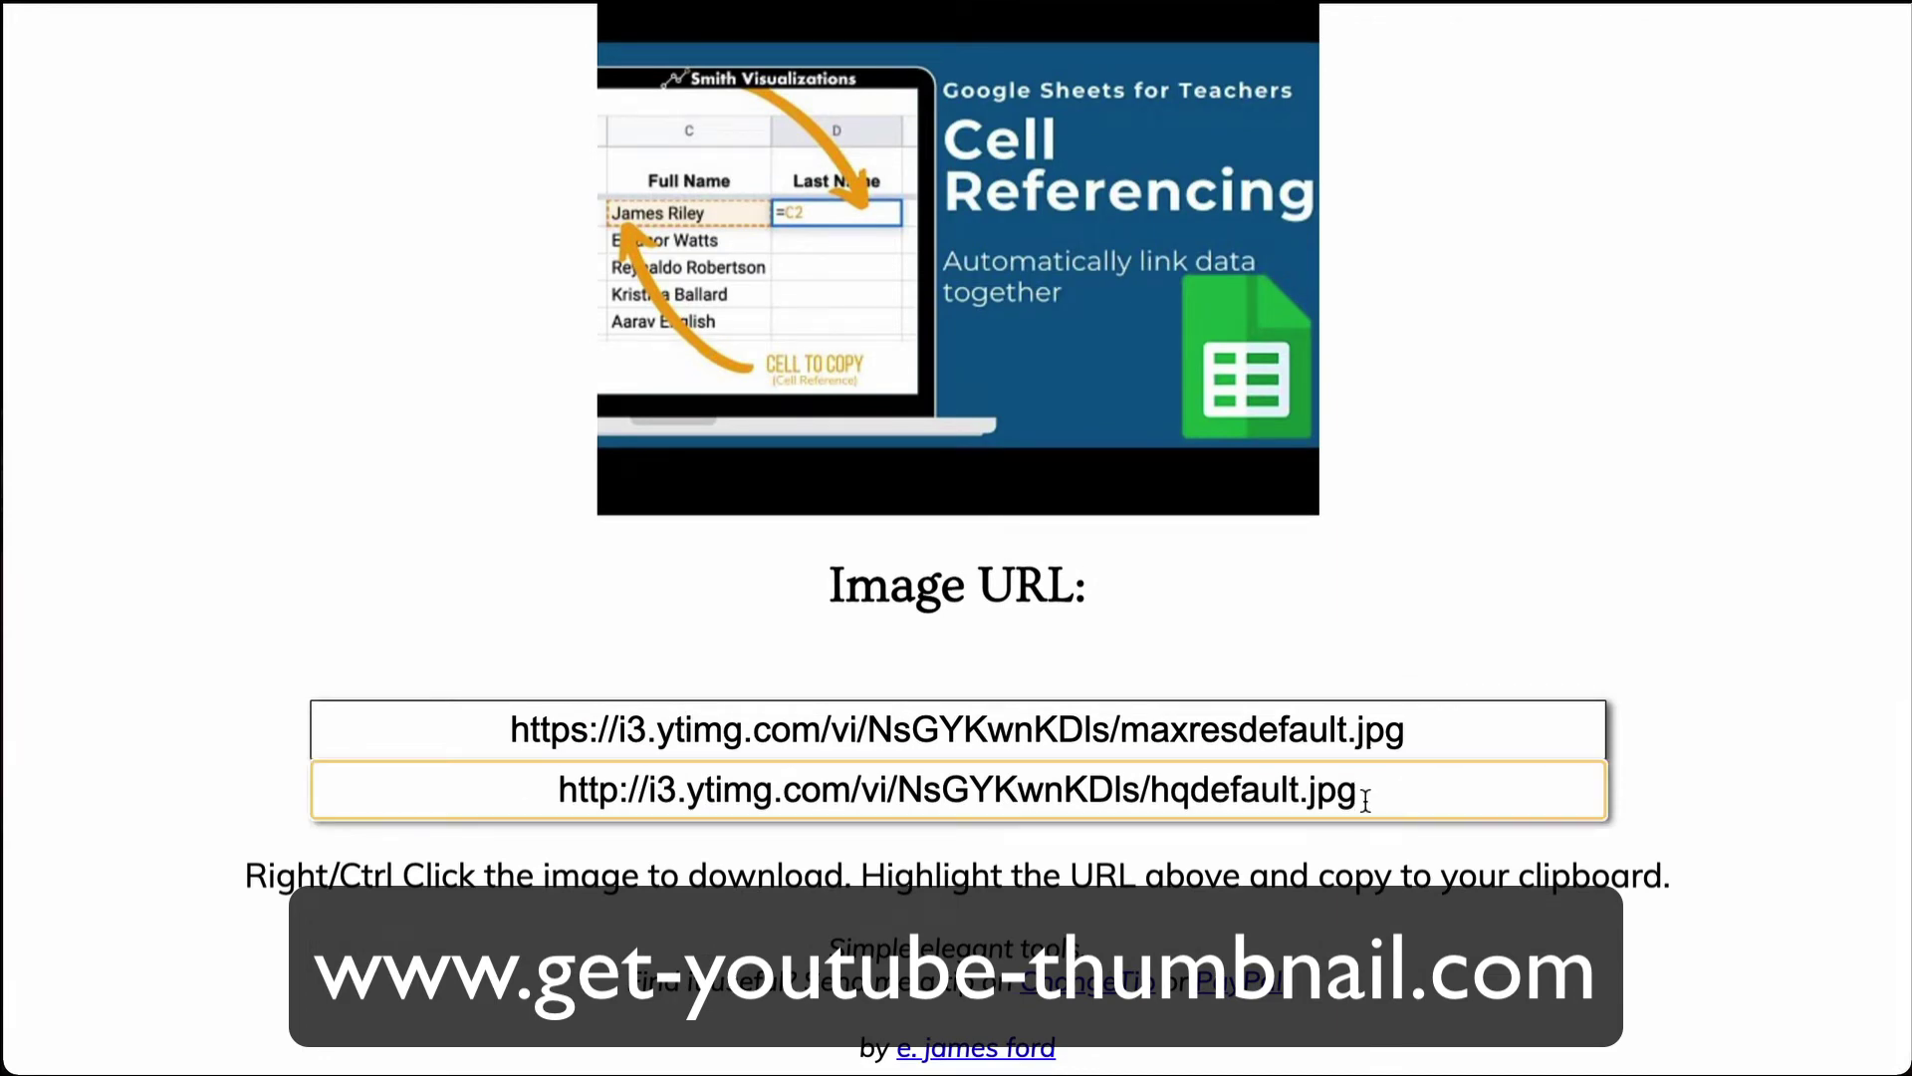
- Scroll to the thumbnail results and select the hqdefault.jpg image URL
{"action": "left_click_drag", "start_coordinate": [1357, 785], "coordinate": [566, 790]}
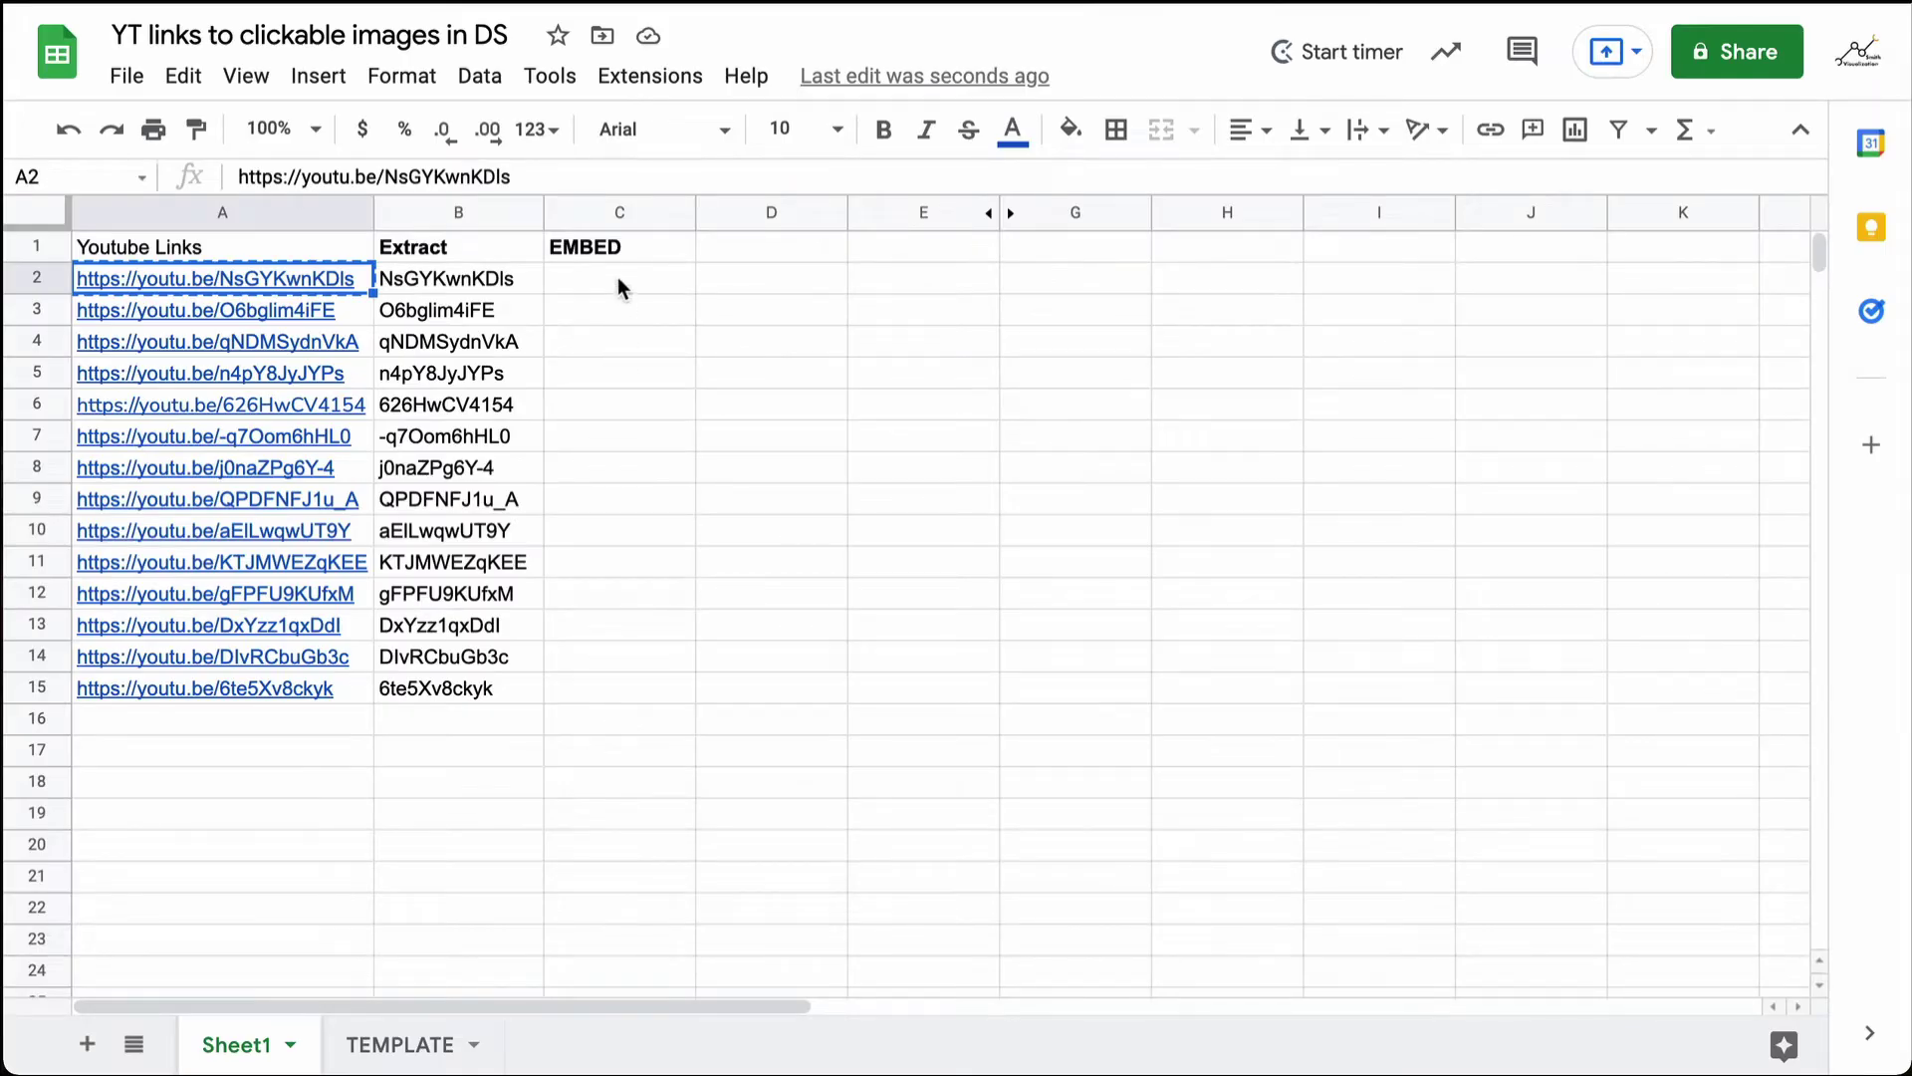
- Paste the hqdefault URL into C2, clear it again, and unhide column F's URL template
{"action": "left_click", "coordinate": [617, 279]}
{"action": "type", "text": "http://i3.ytimg.com/vi/NsGYKwnKDls/hqdefault.jpg"}
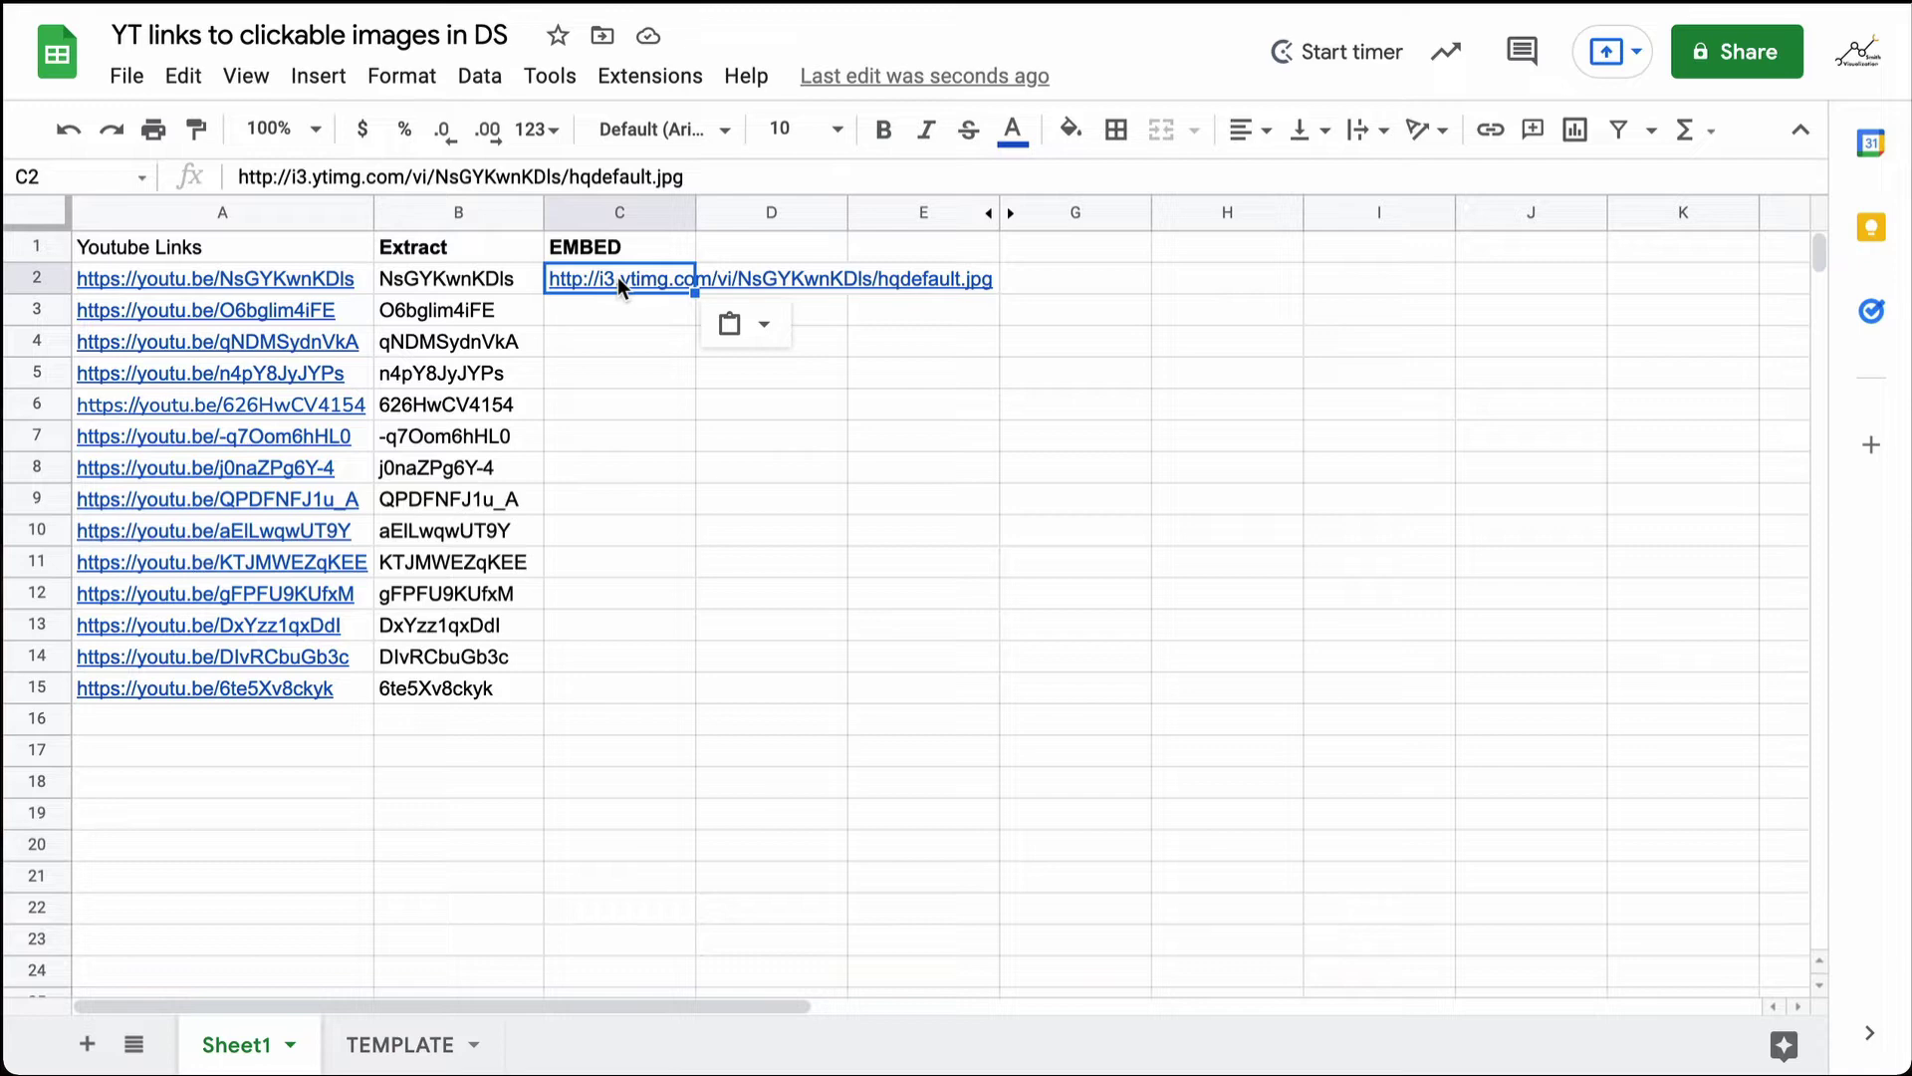
{"action": "key", "text": "Delete"}
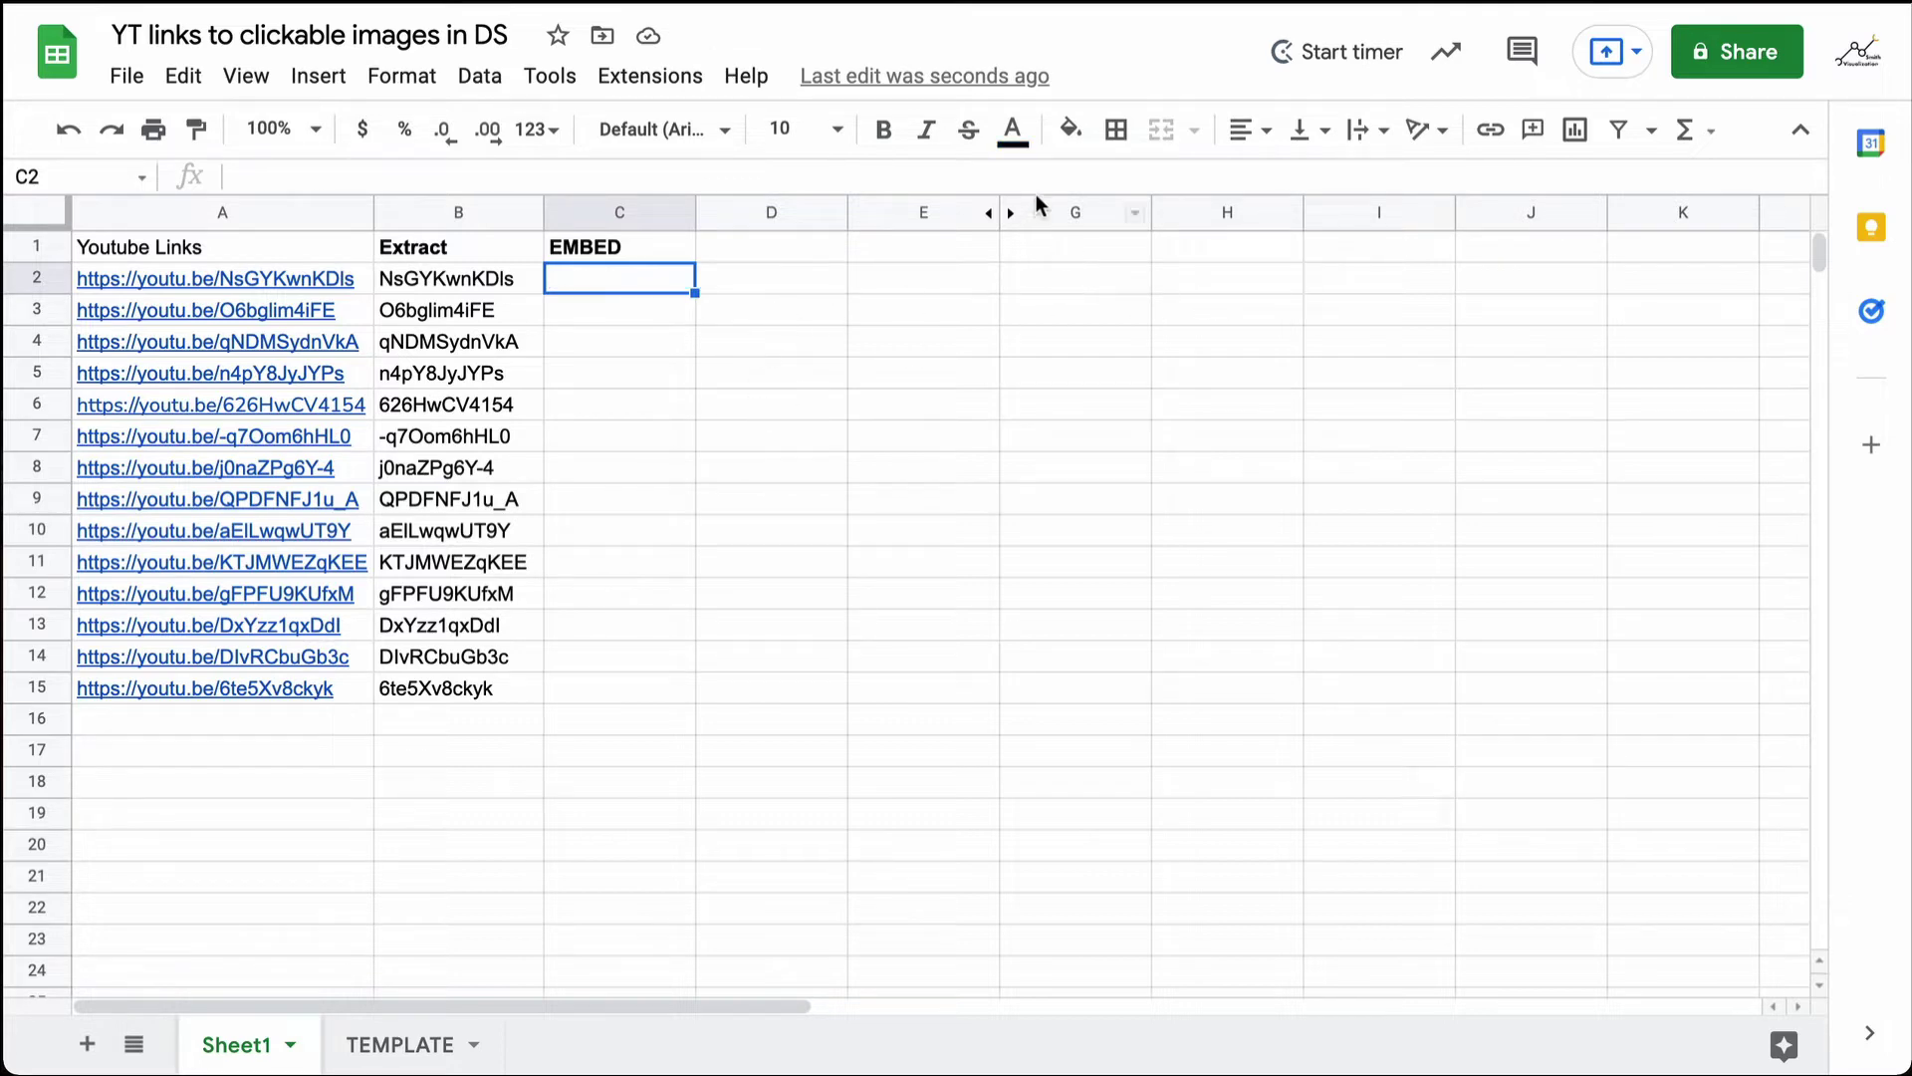
{"action": "left_click", "coordinate": [1049, 303]}
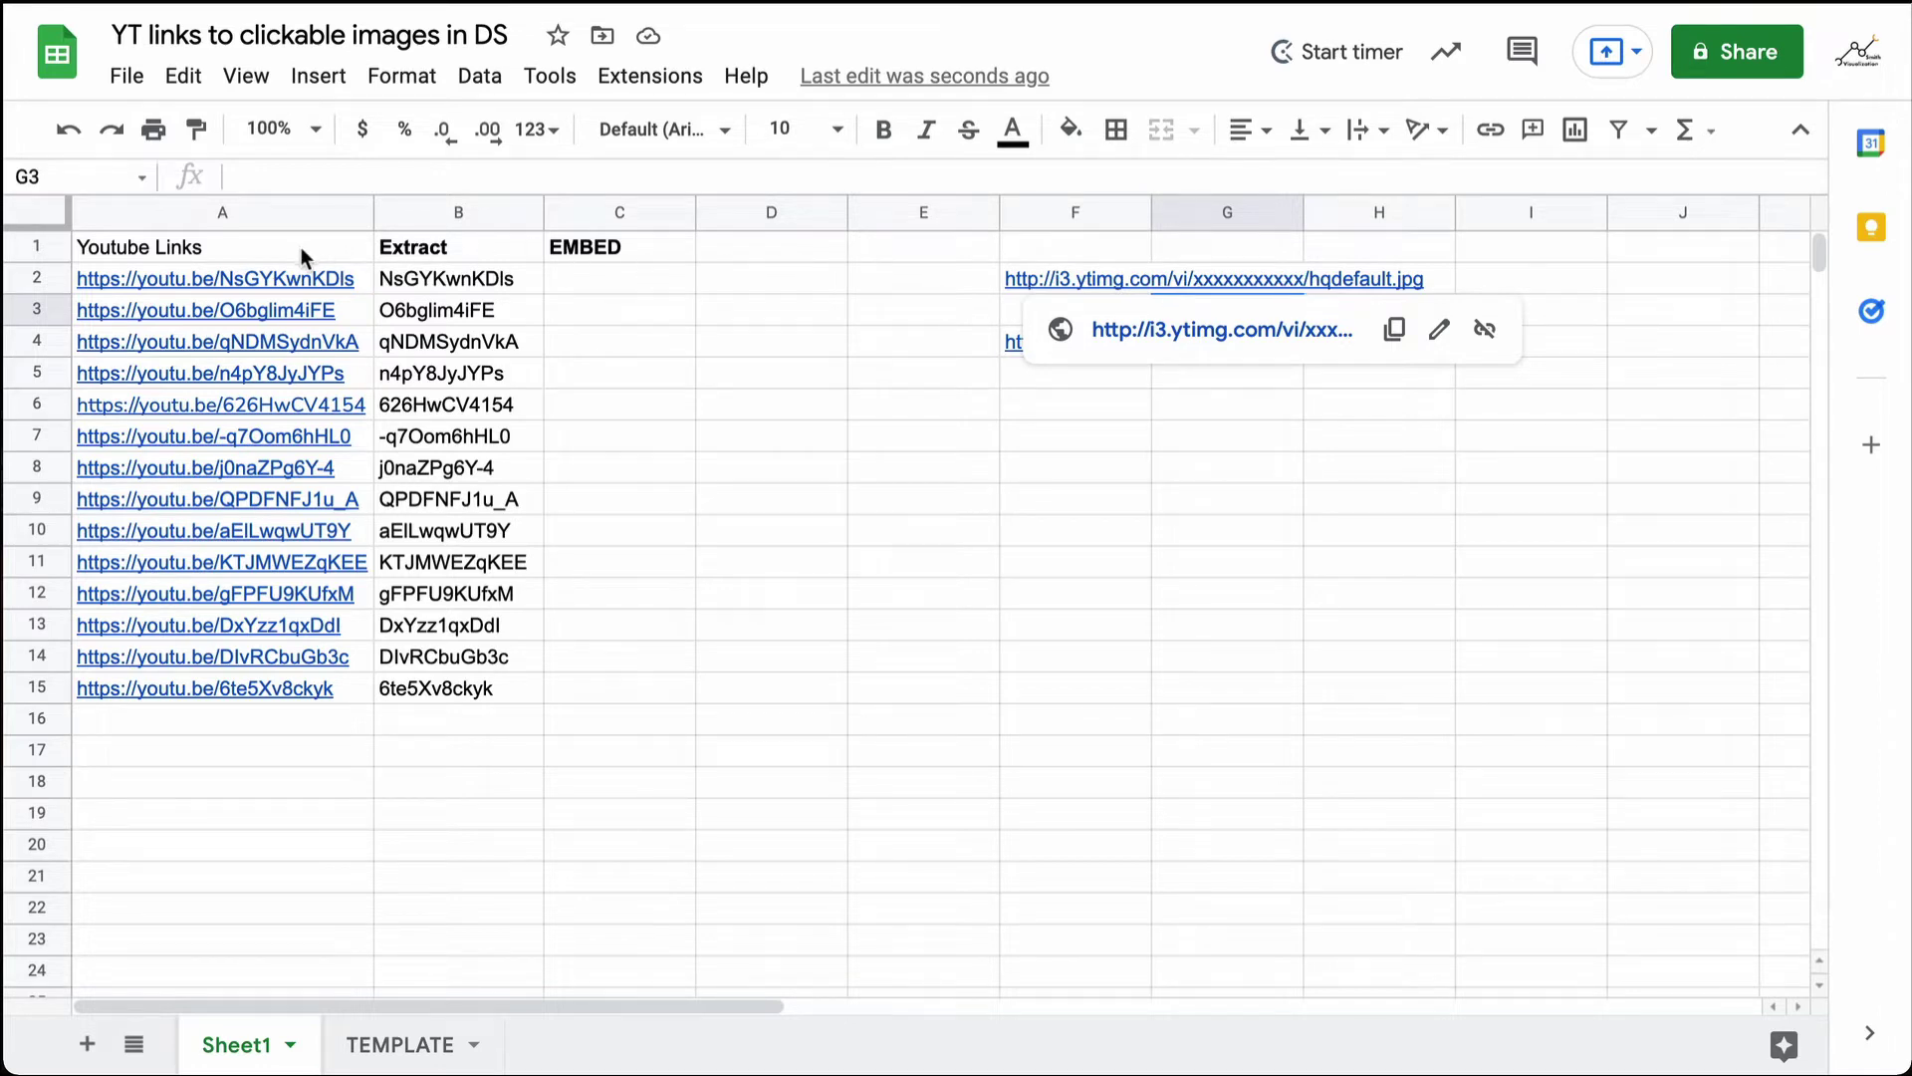
- Enter =REPLACE($F$2,24,11,B2) in C2 and fill it down the EMBED column
{"action": "left_click", "coordinate": [618, 279]}
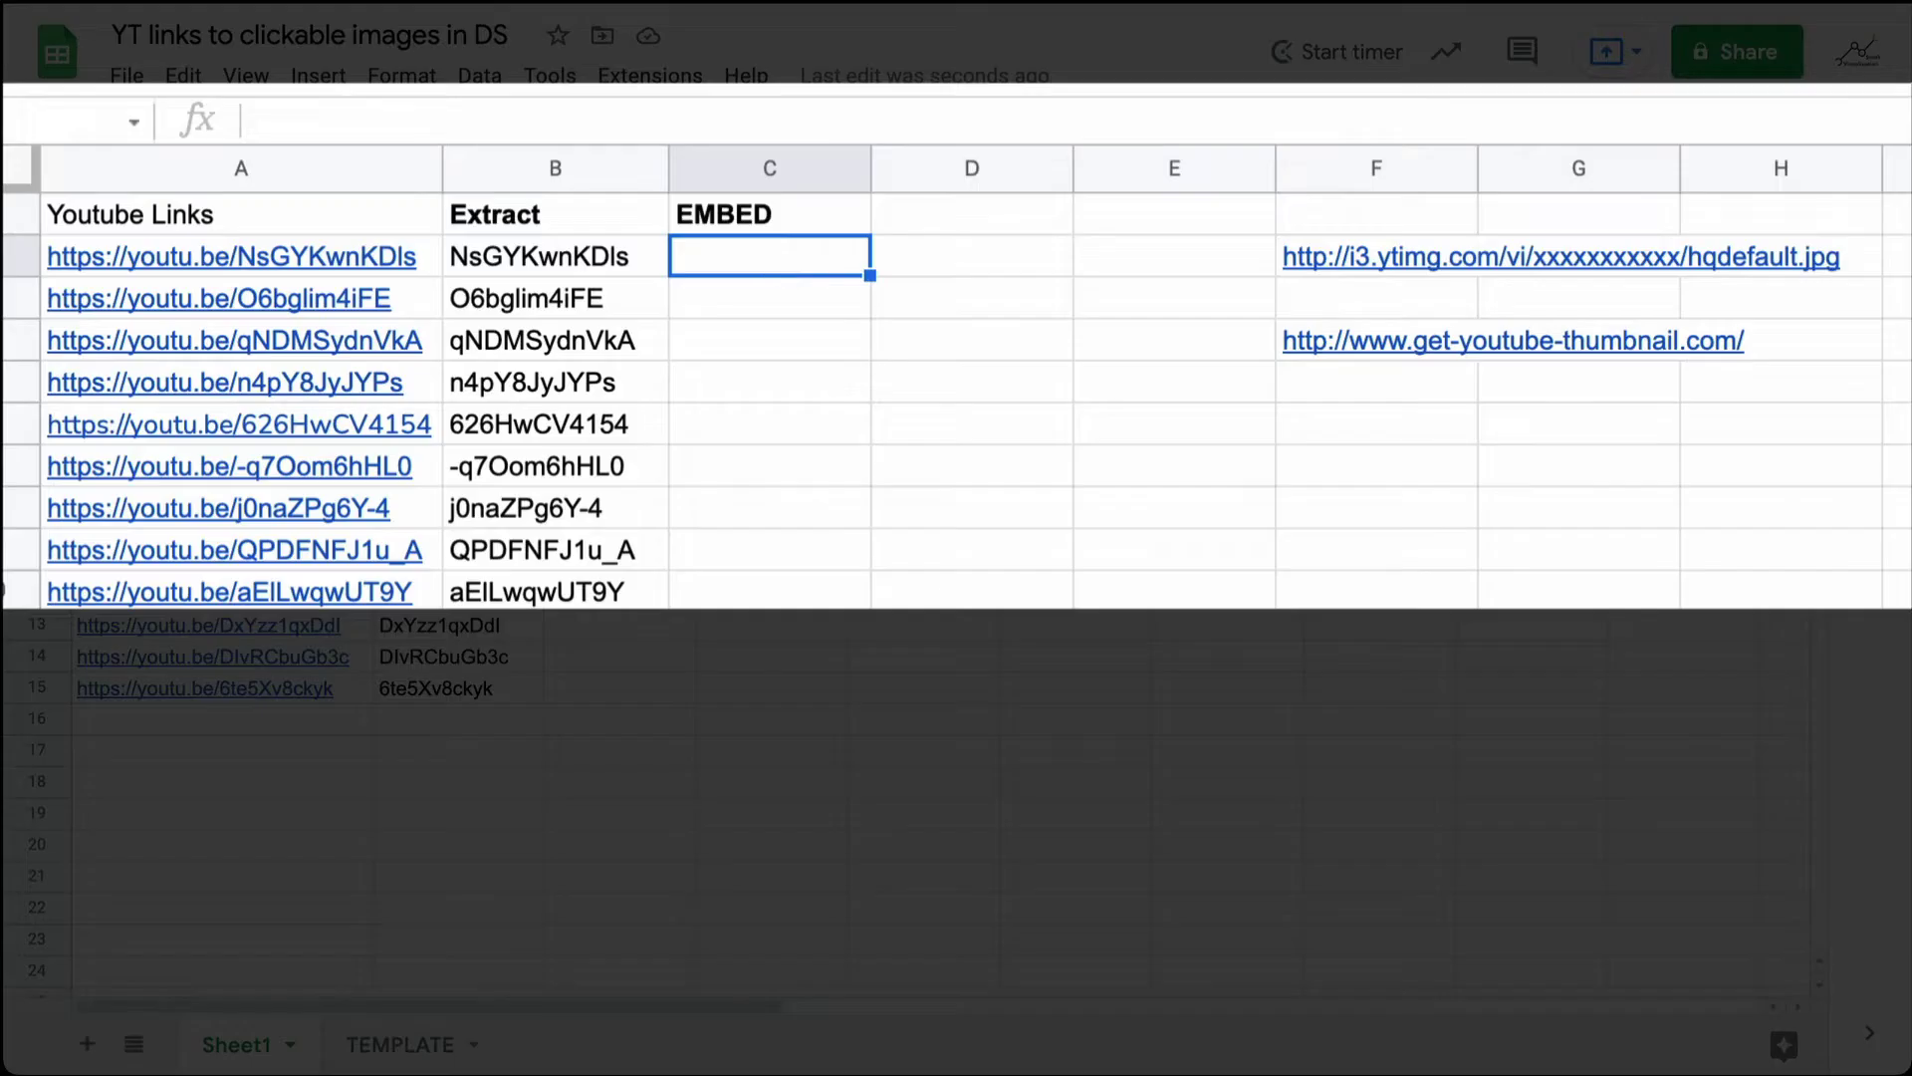
{"action": "type", "text": "=replace"}
{"action": "key", "text": "Tab"}
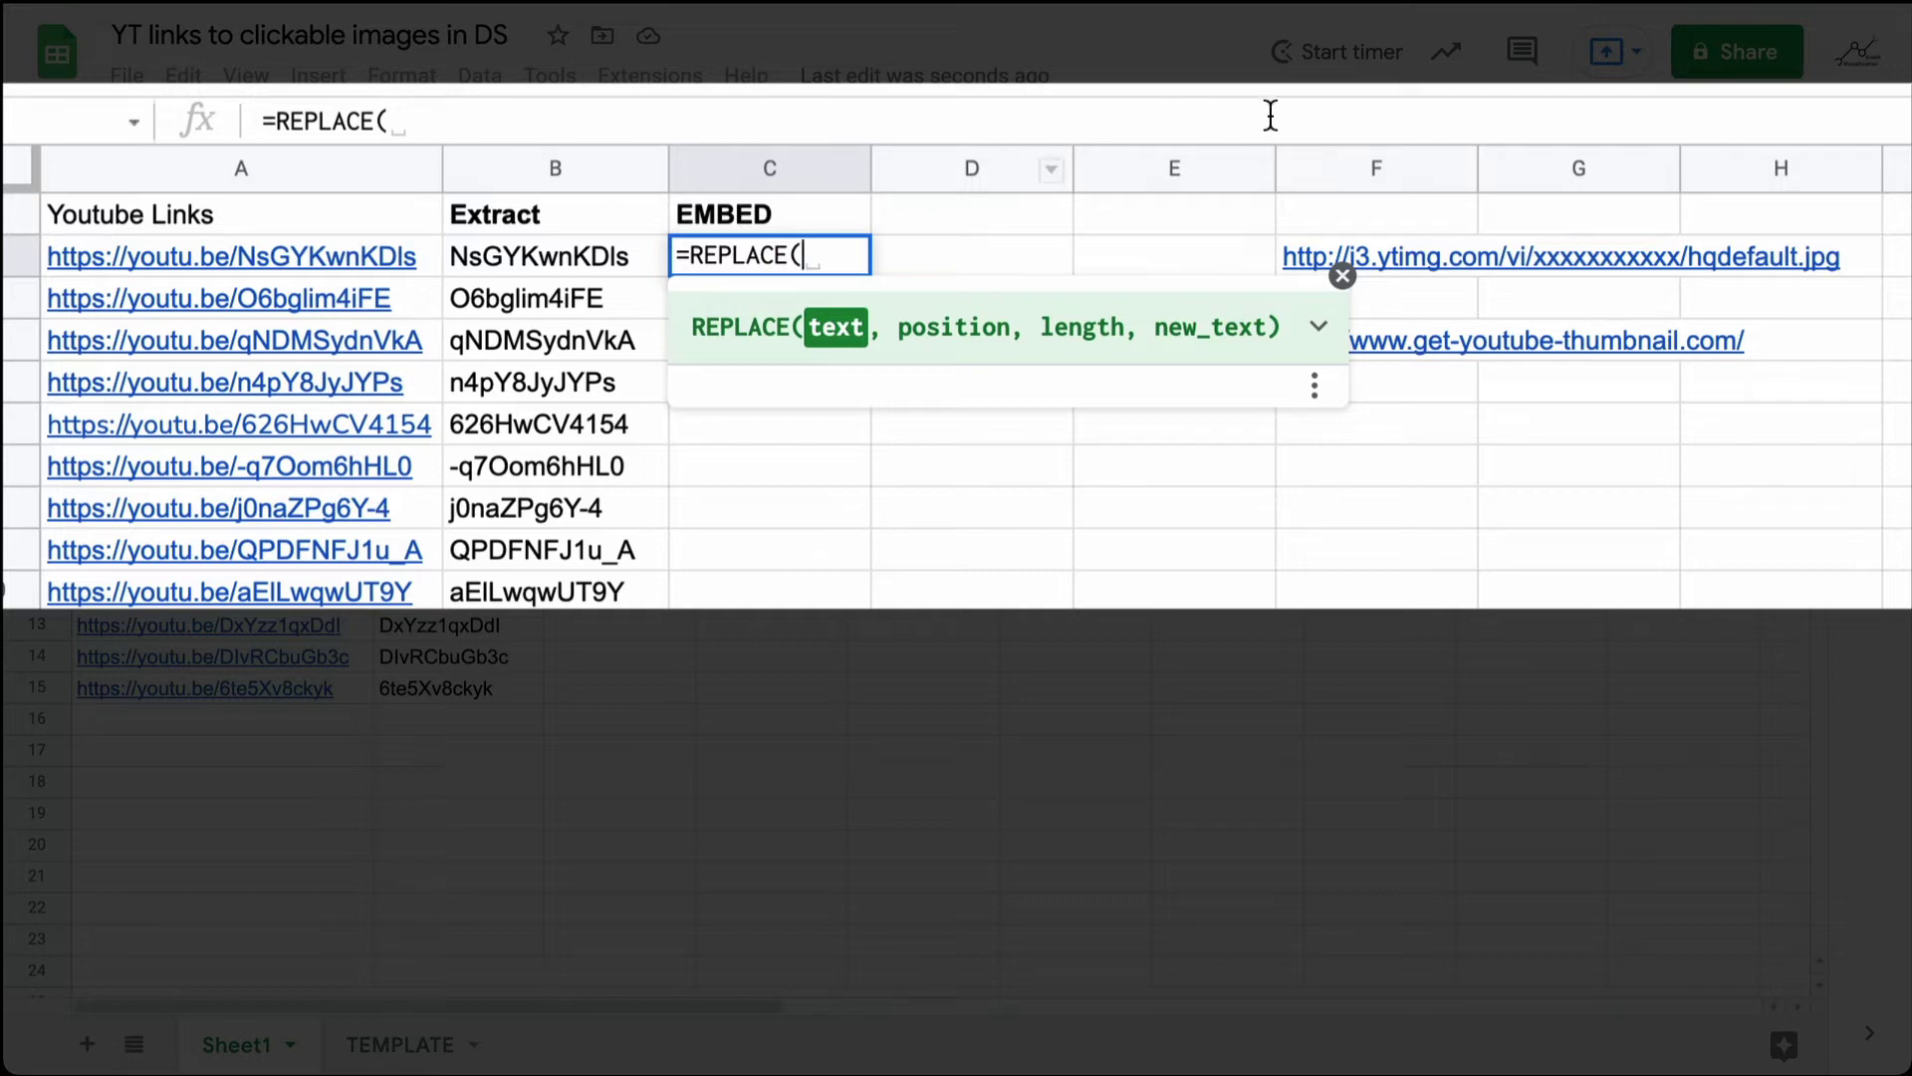
{"action": "left_click", "coordinate": [1297, 247]}
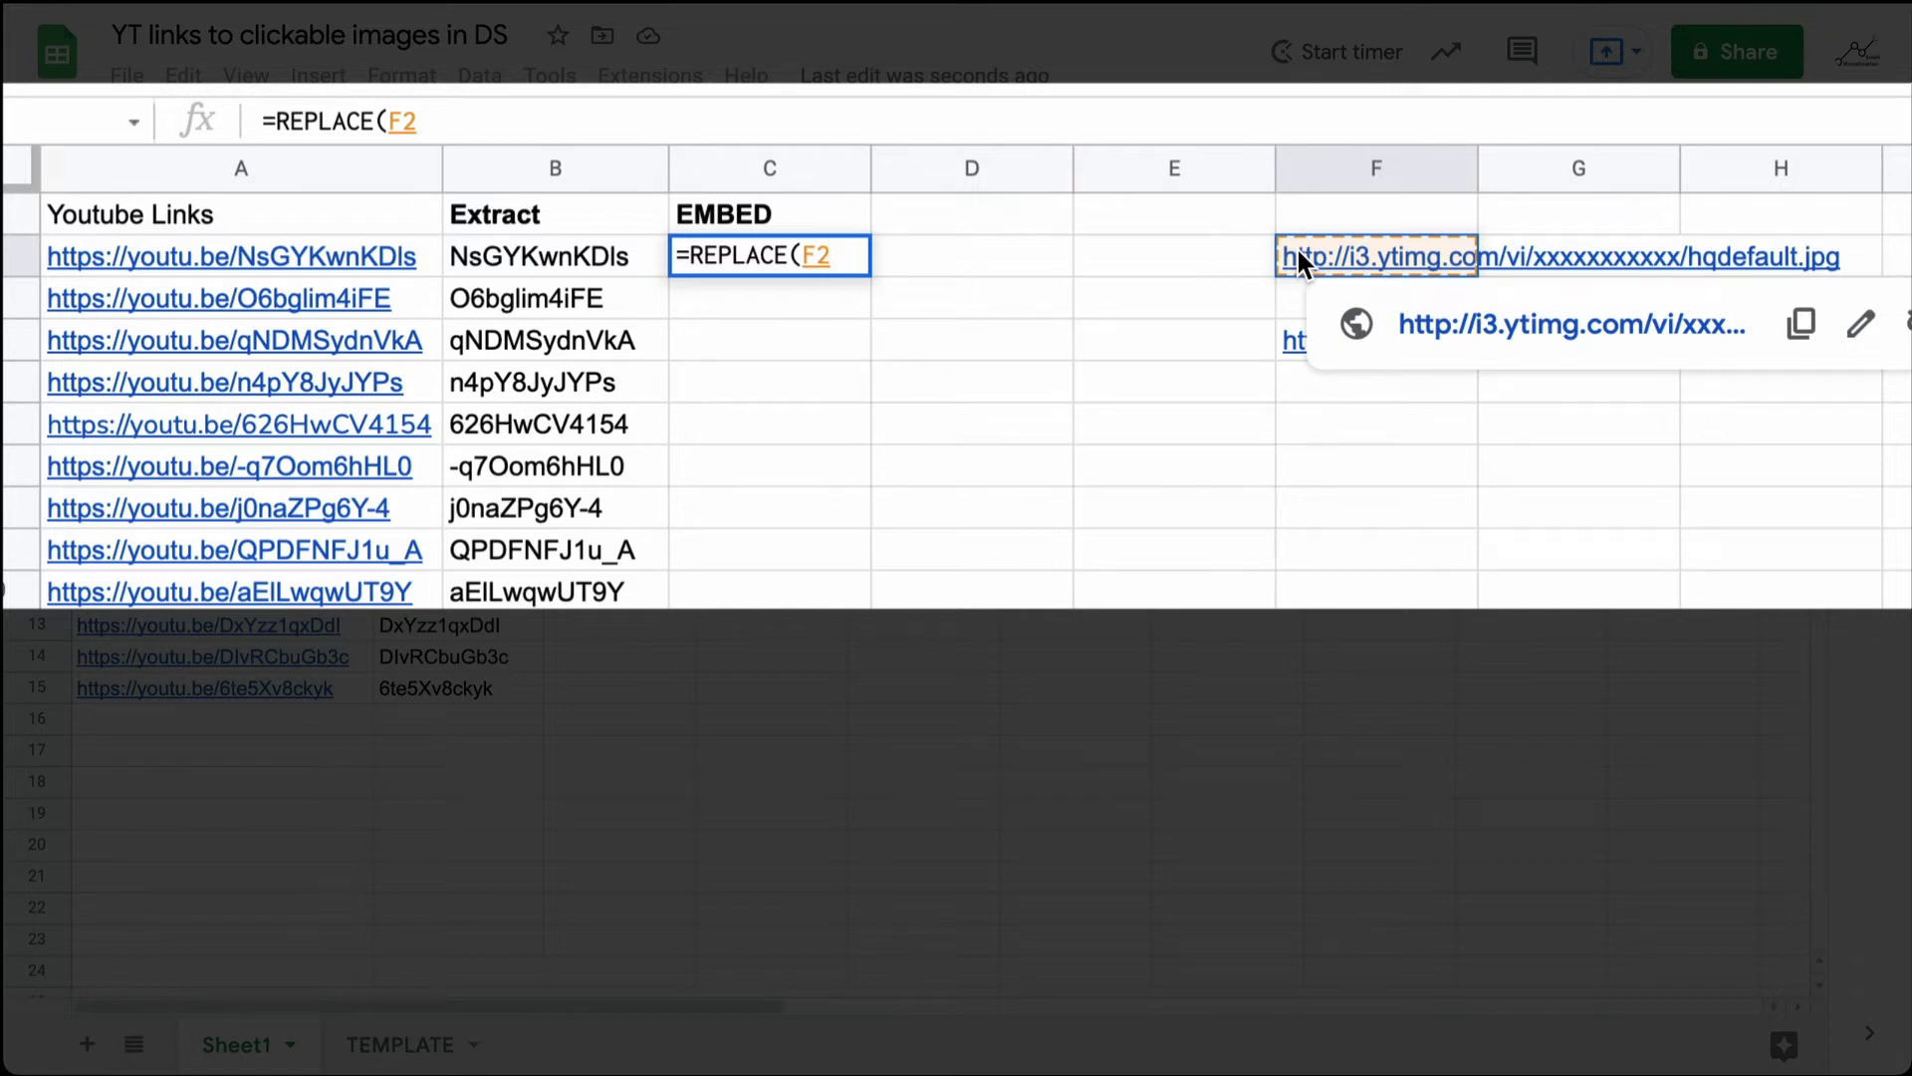
{"action": "key", "text": "F4"}
{"action": "type", "text": ","}
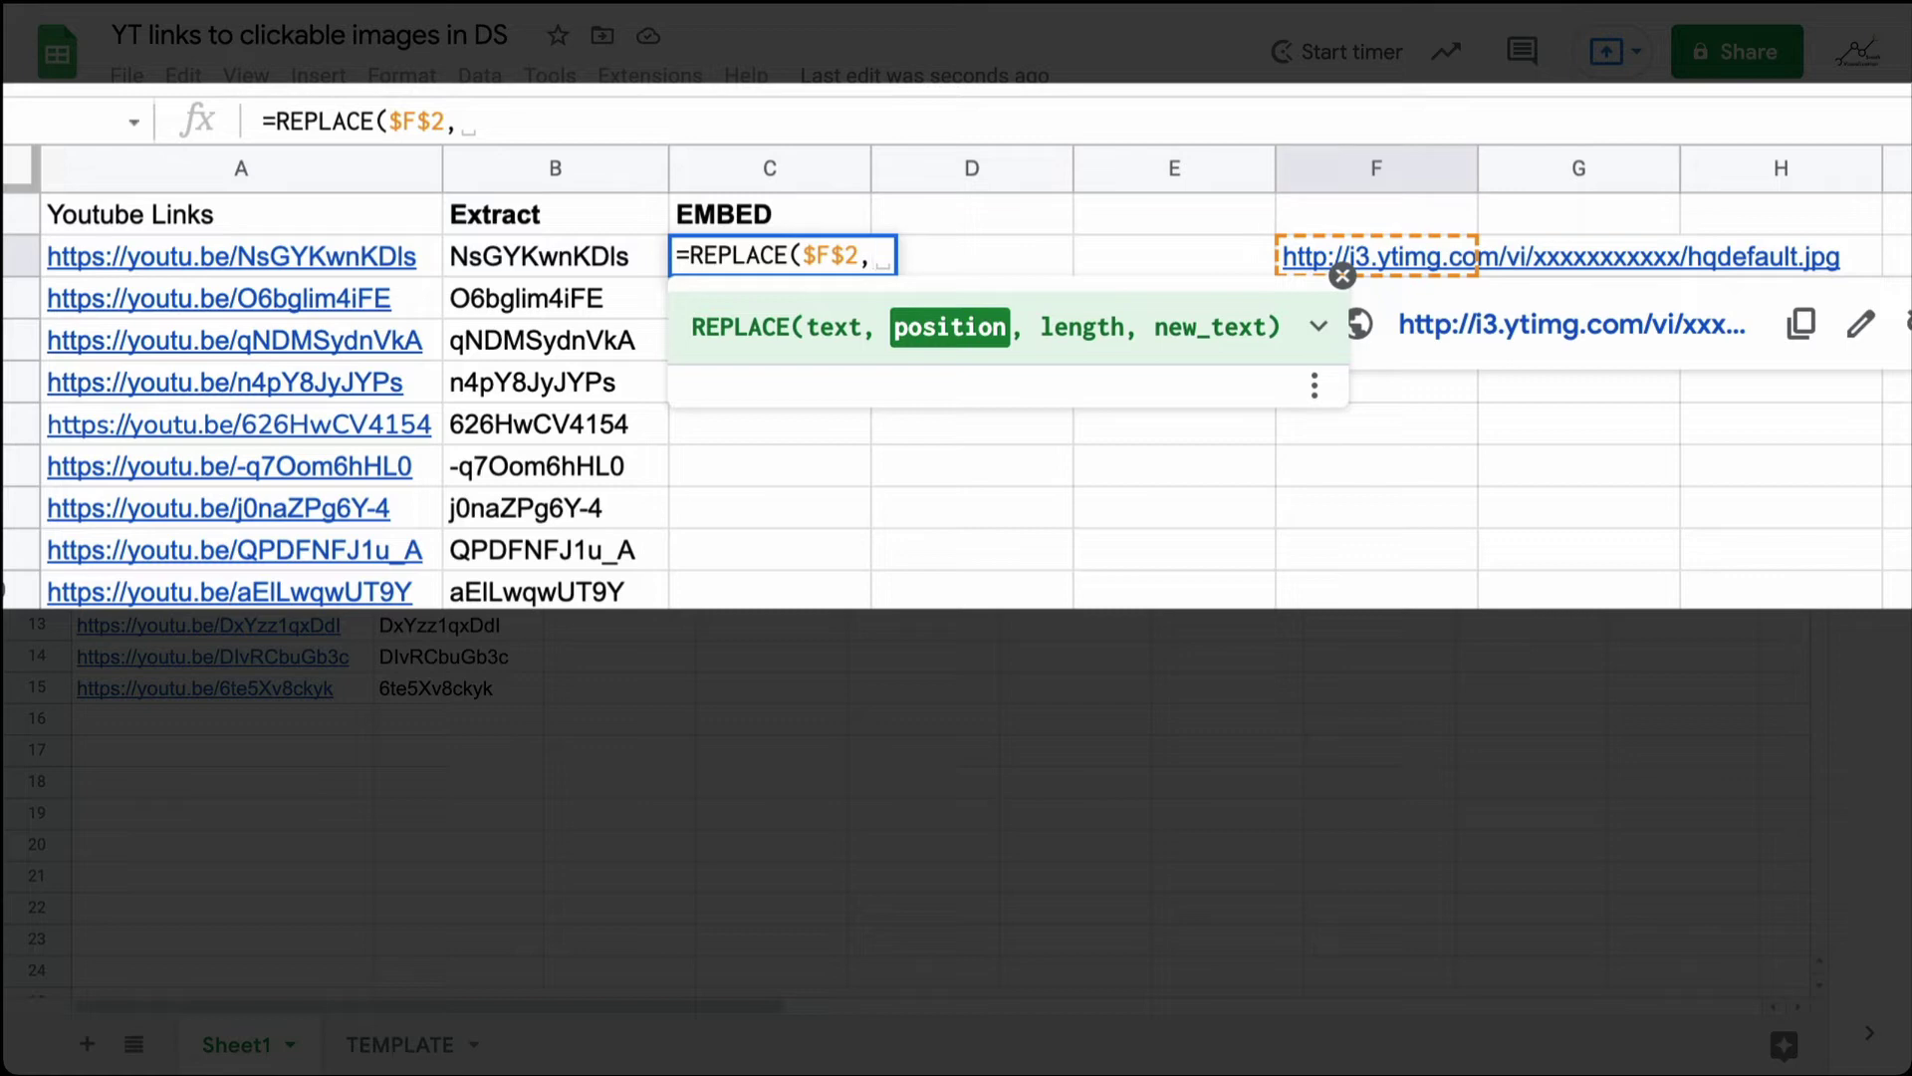
{"action": "type", "text": "24,"}
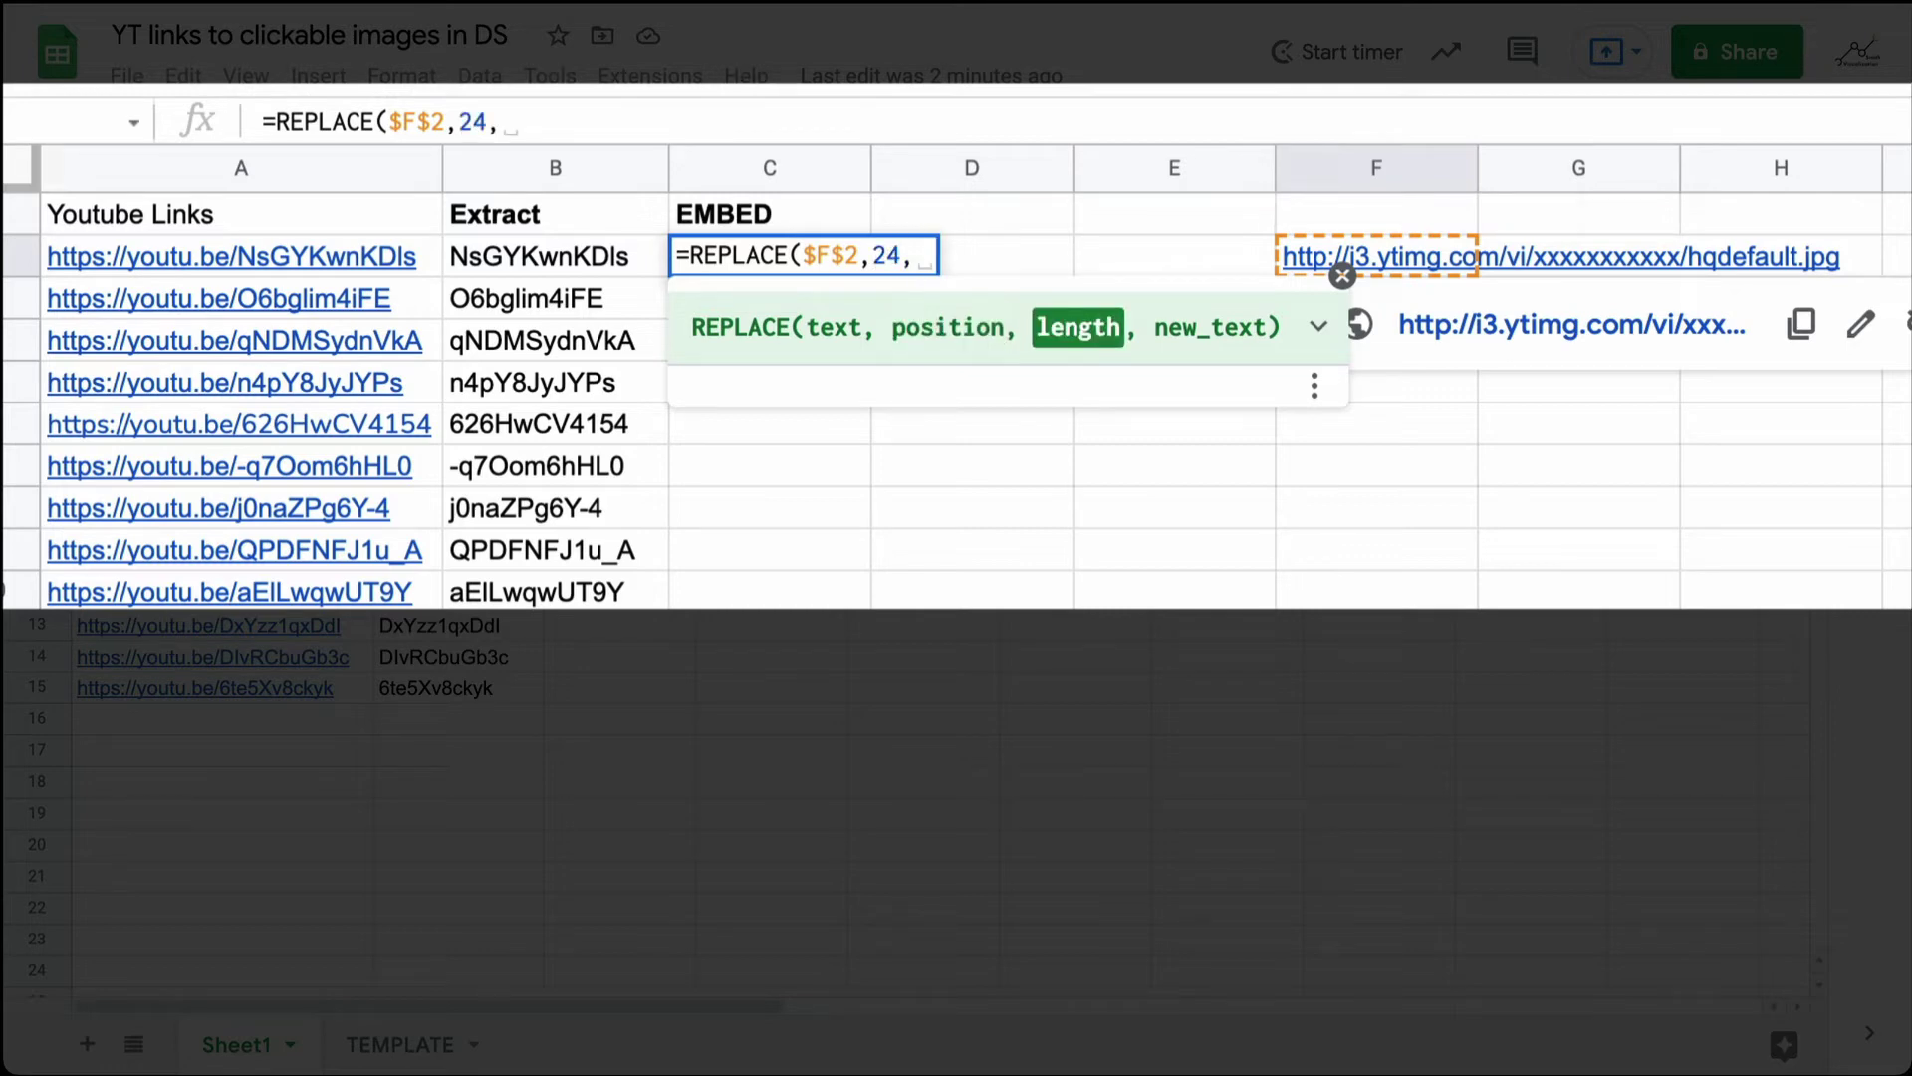
{"action": "type", "text": "11,"}
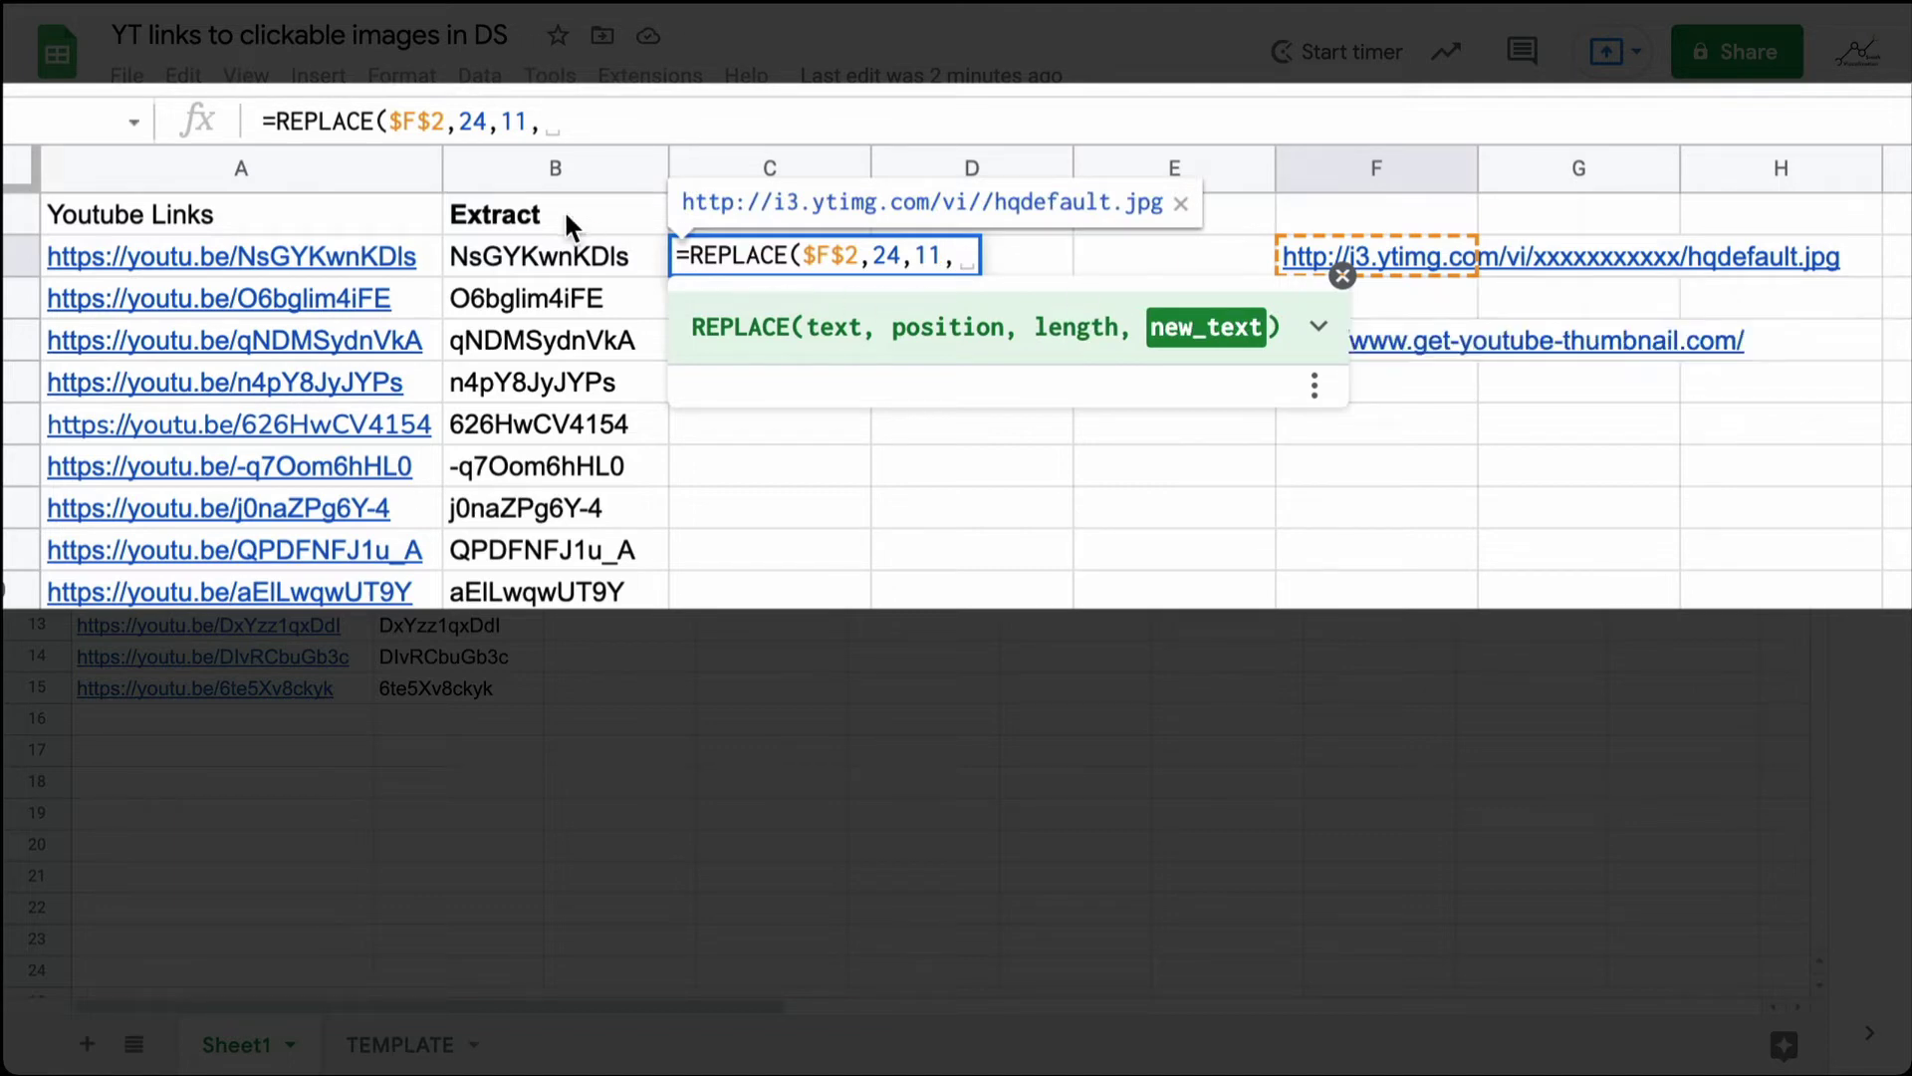
{"action": "left_click", "coordinate": [544, 247]}
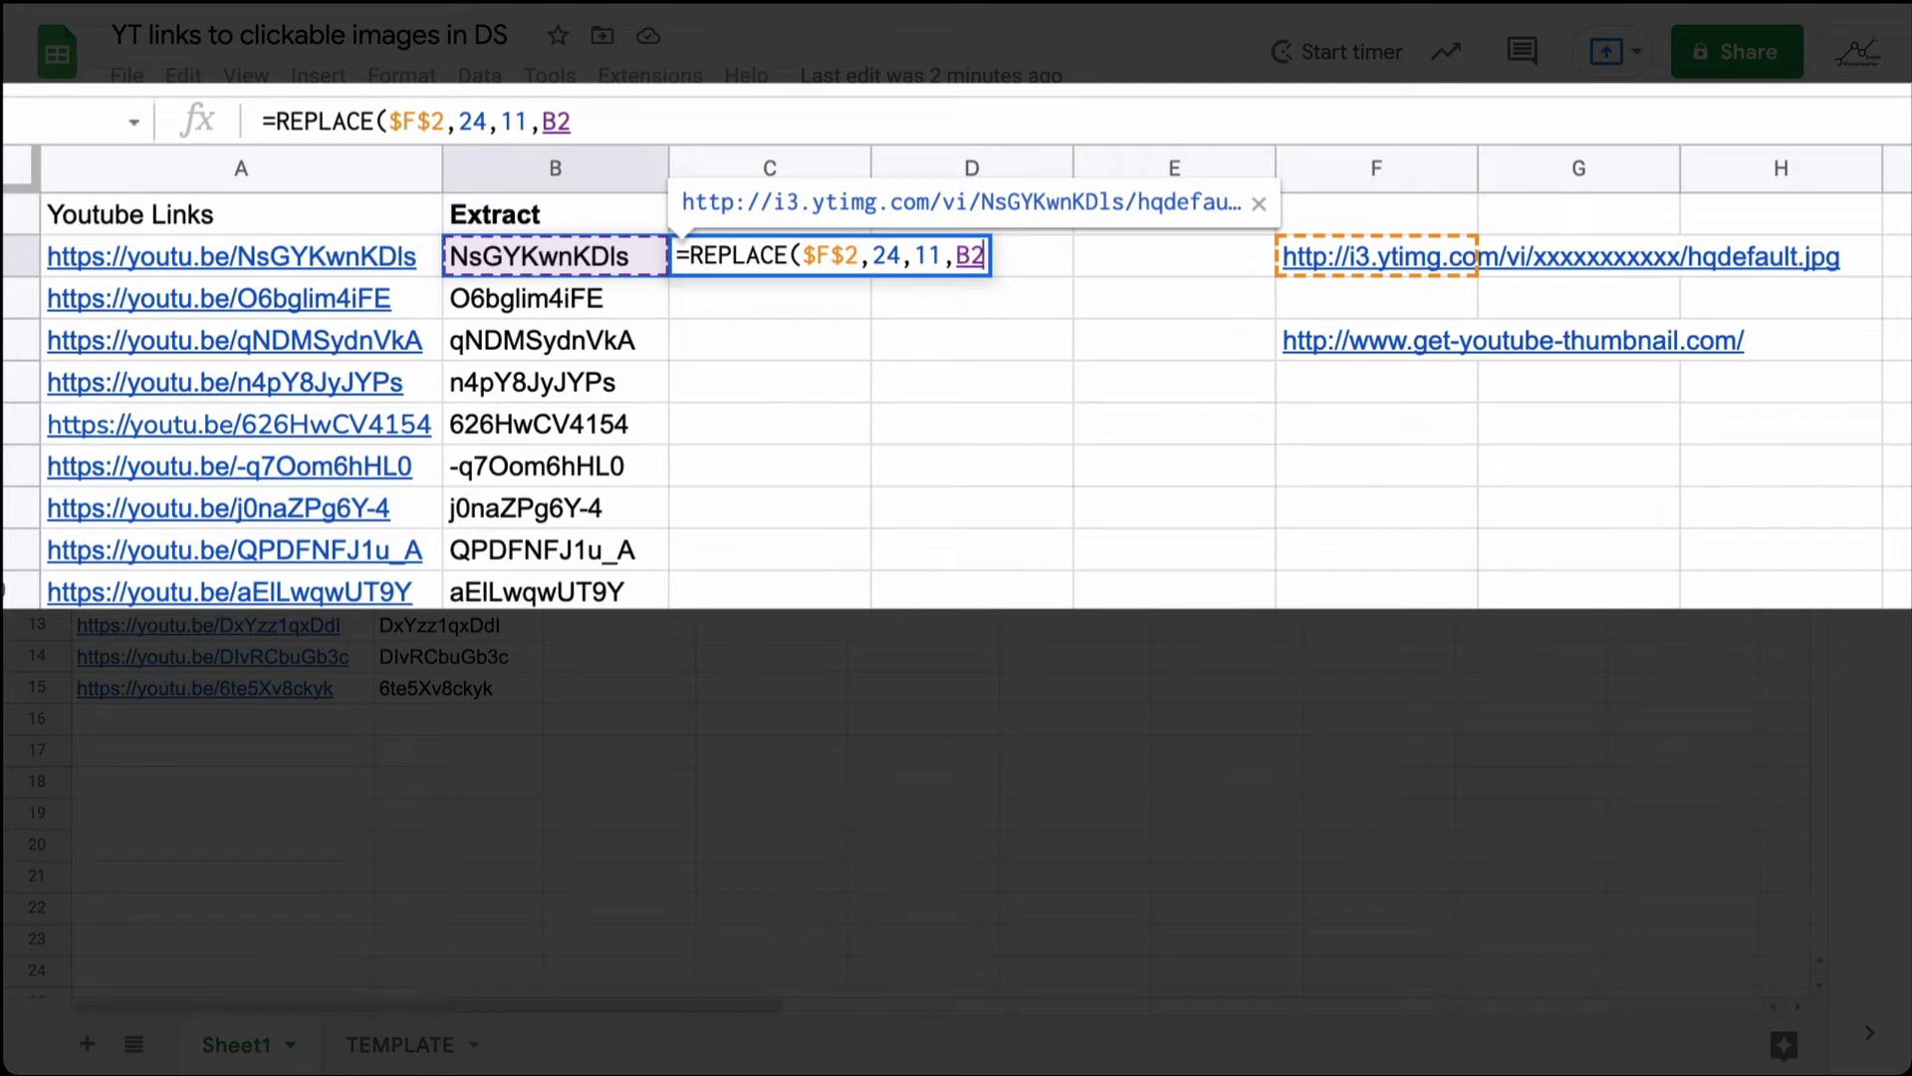
{"action": "key", "text": "Return"}
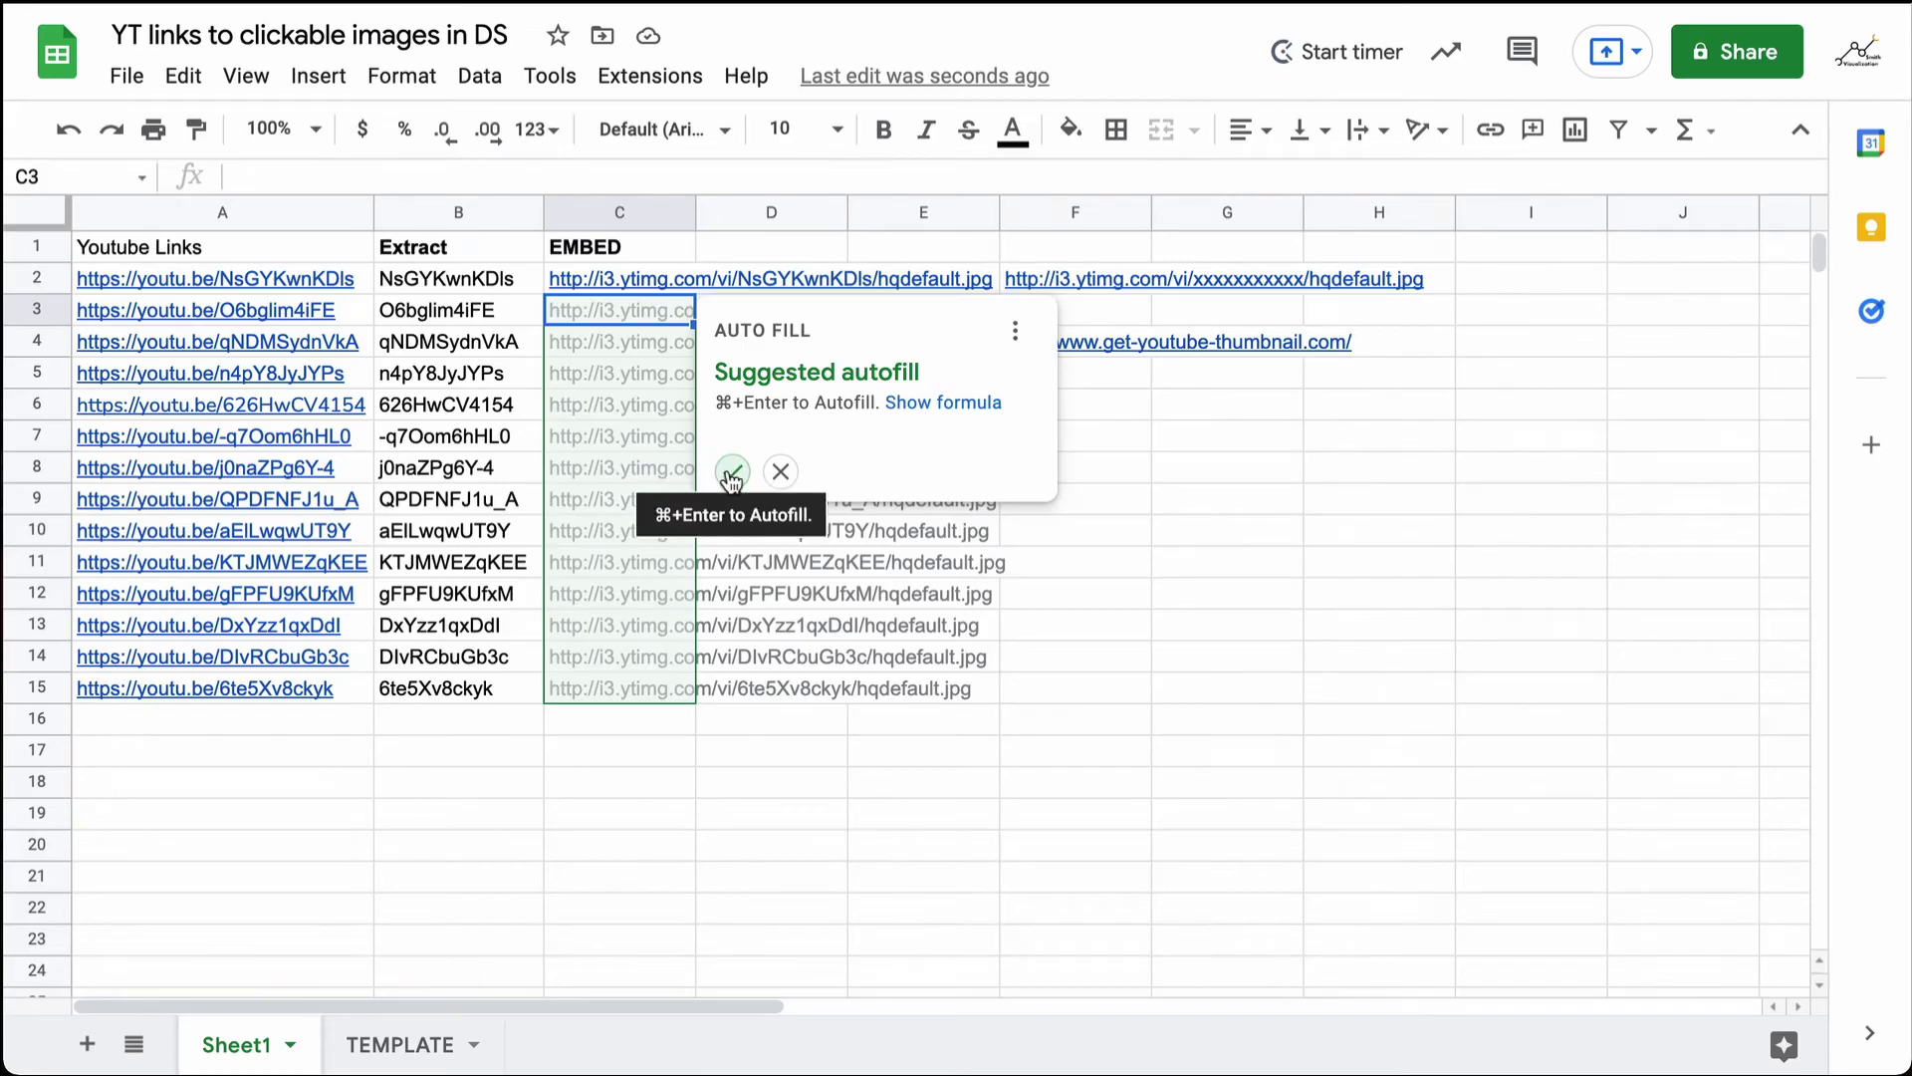
{"action": "left_click", "coordinate": [731, 473]}
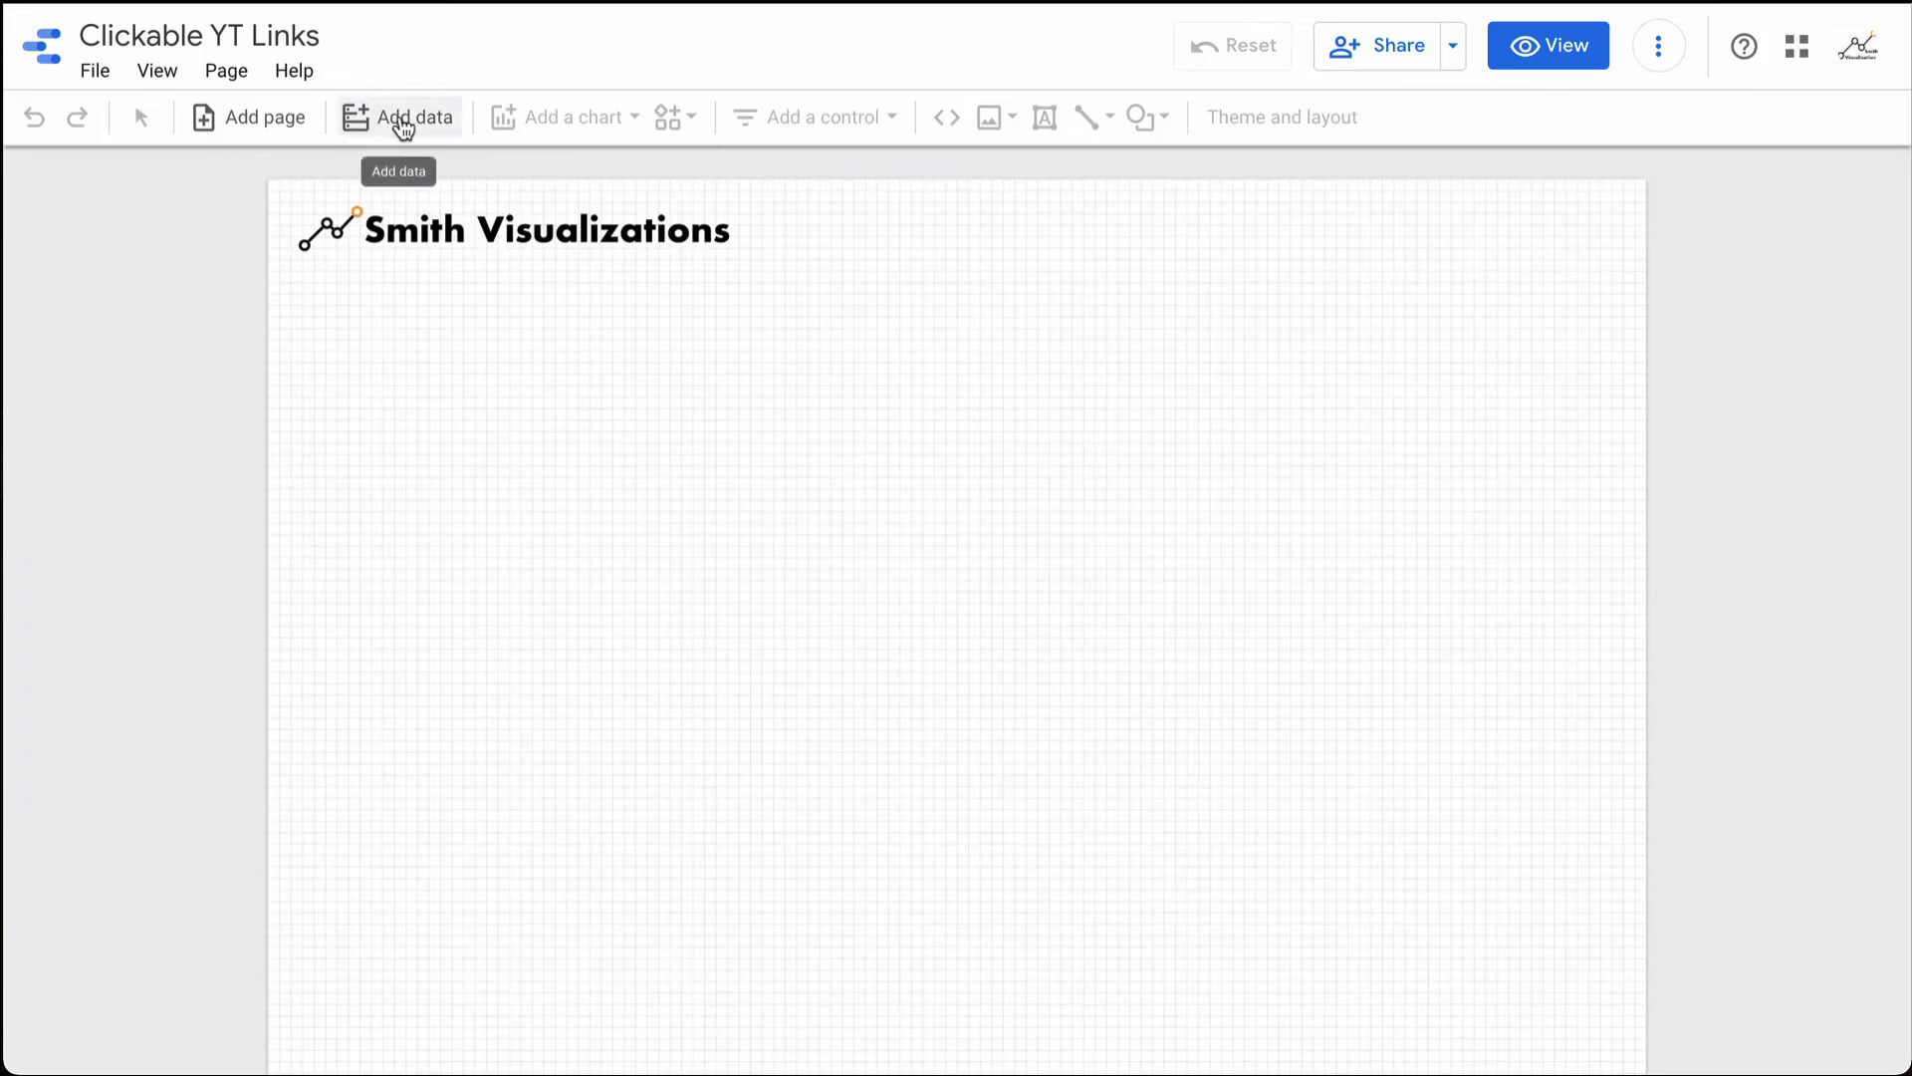
- Add Sheet1 of 'YT links to clickable images in DS' as a Google Sheets data source
{"action": "left_click", "coordinate": [398, 123]}
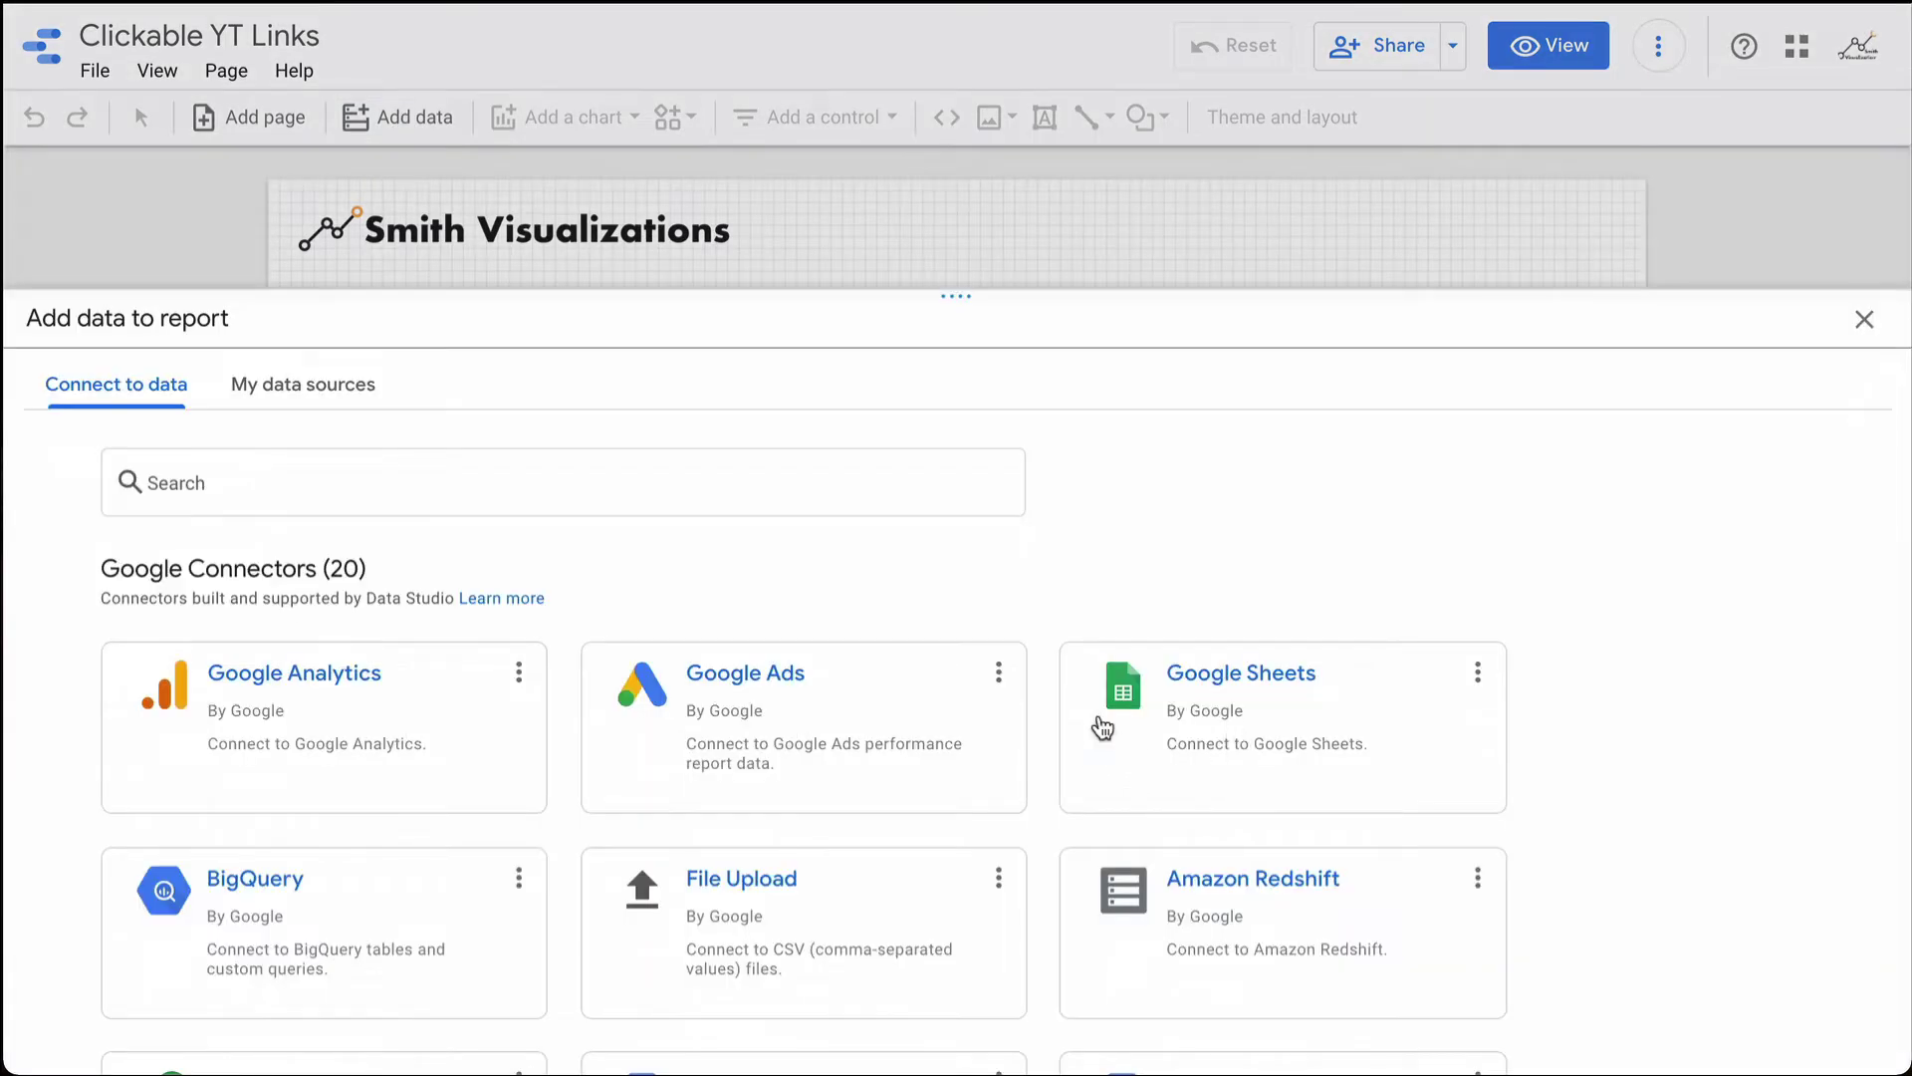
{"action": "left_click", "coordinate": [1155, 710]}
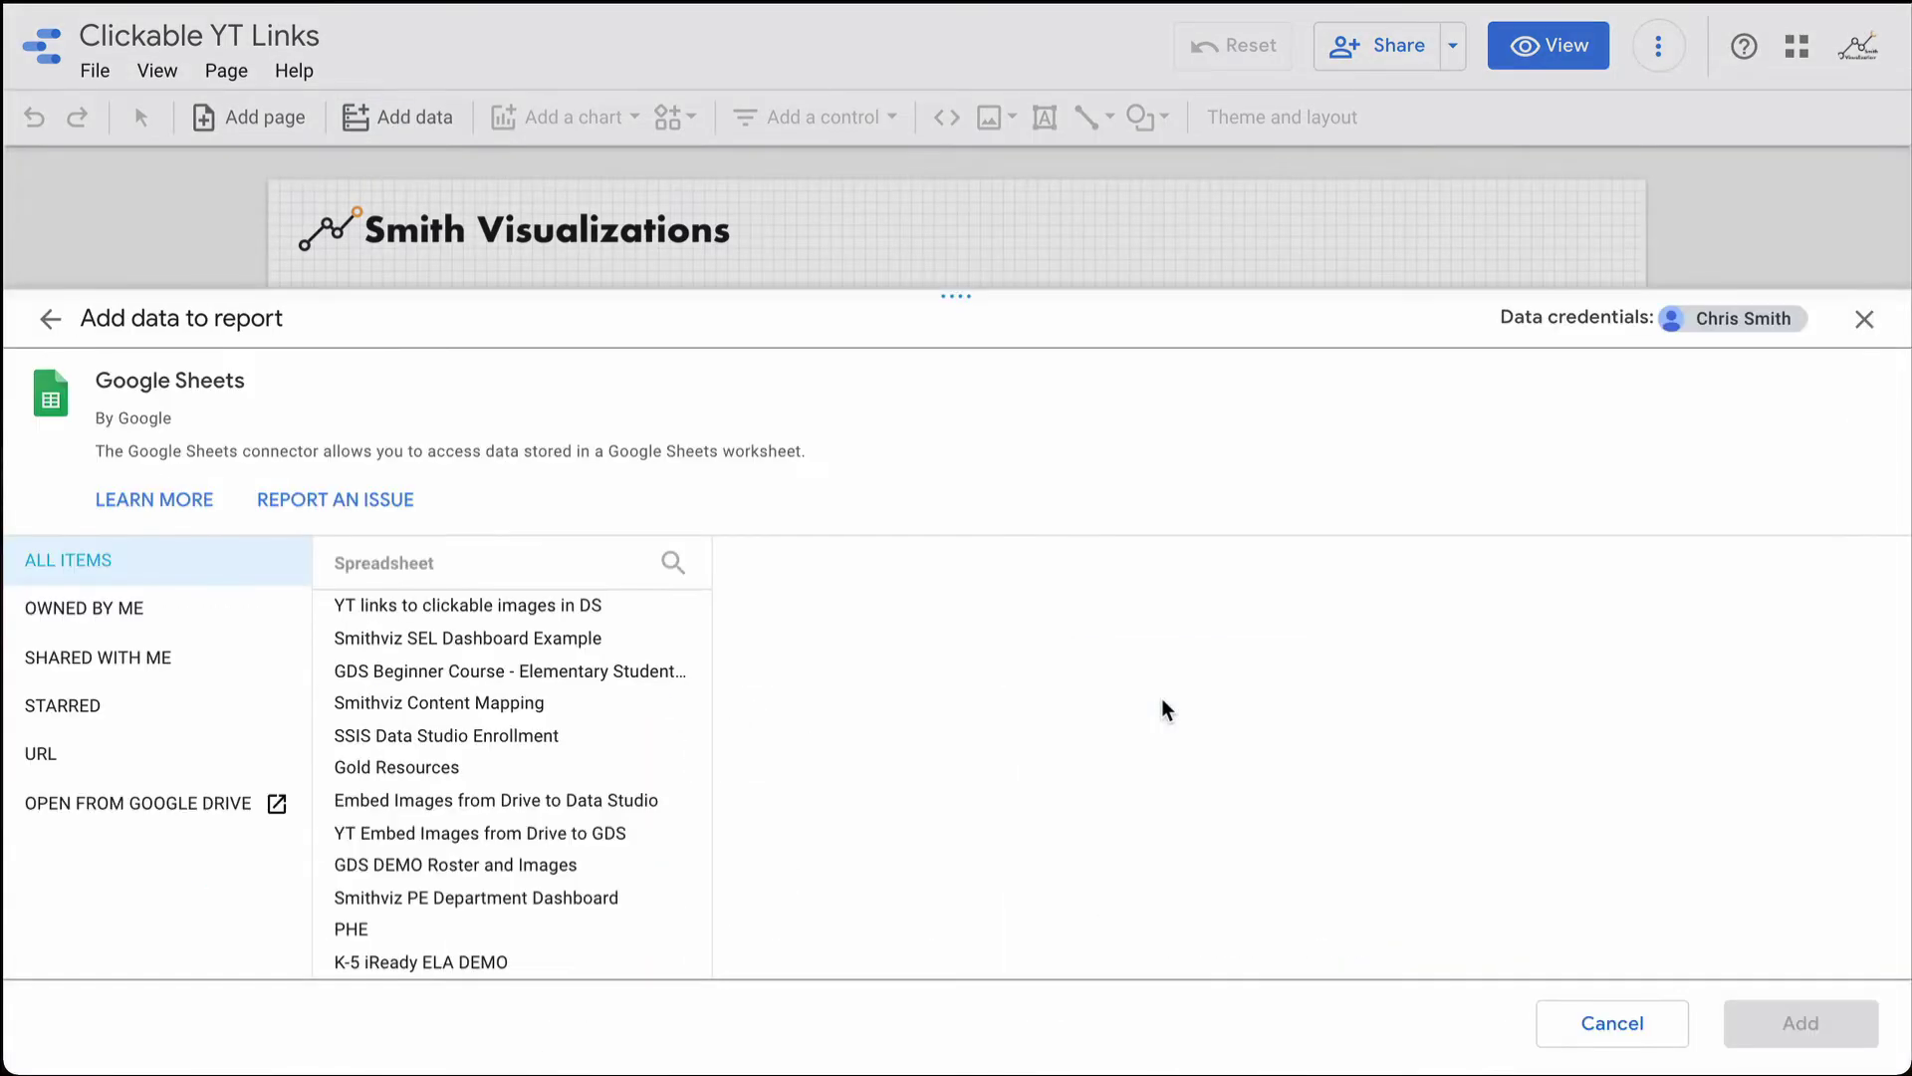
{"action": "left_click", "coordinate": [371, 623]}
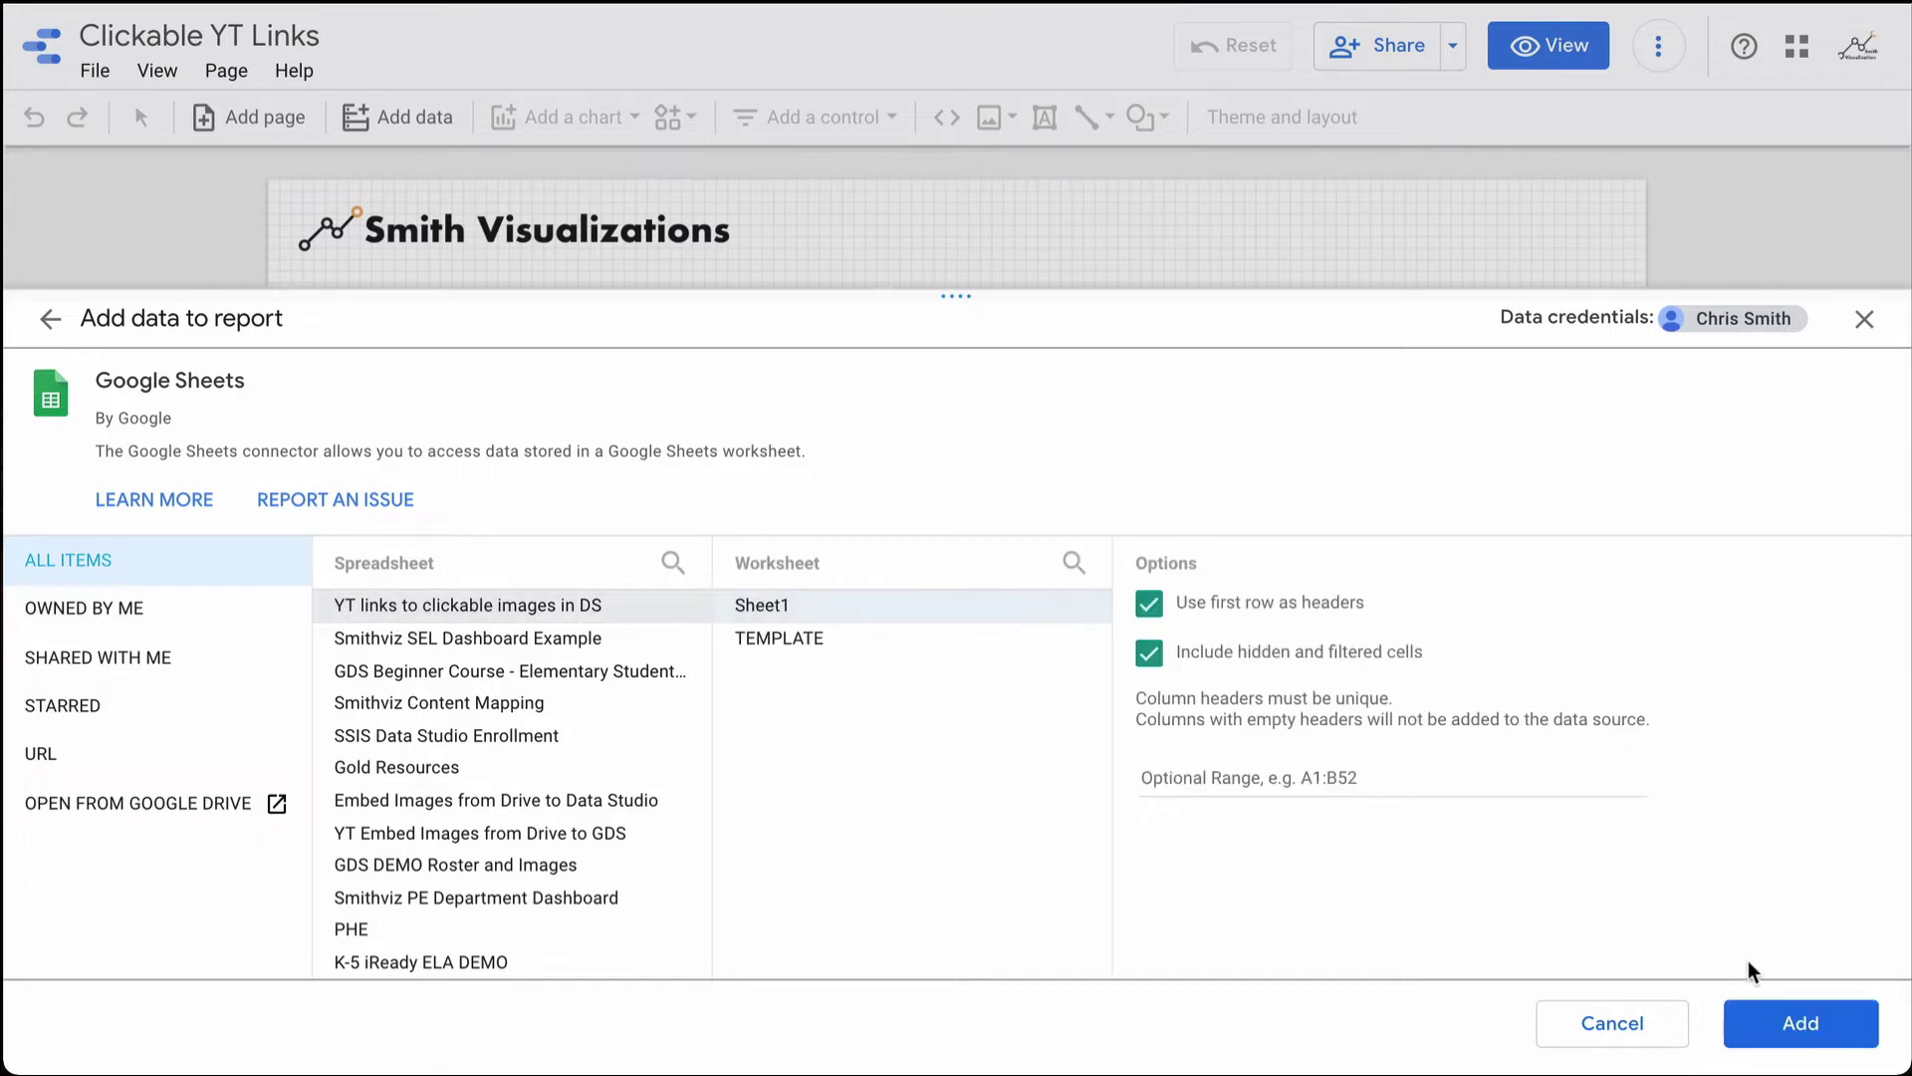
{"action": "left_click", "coordinate": [1801, 1023]}
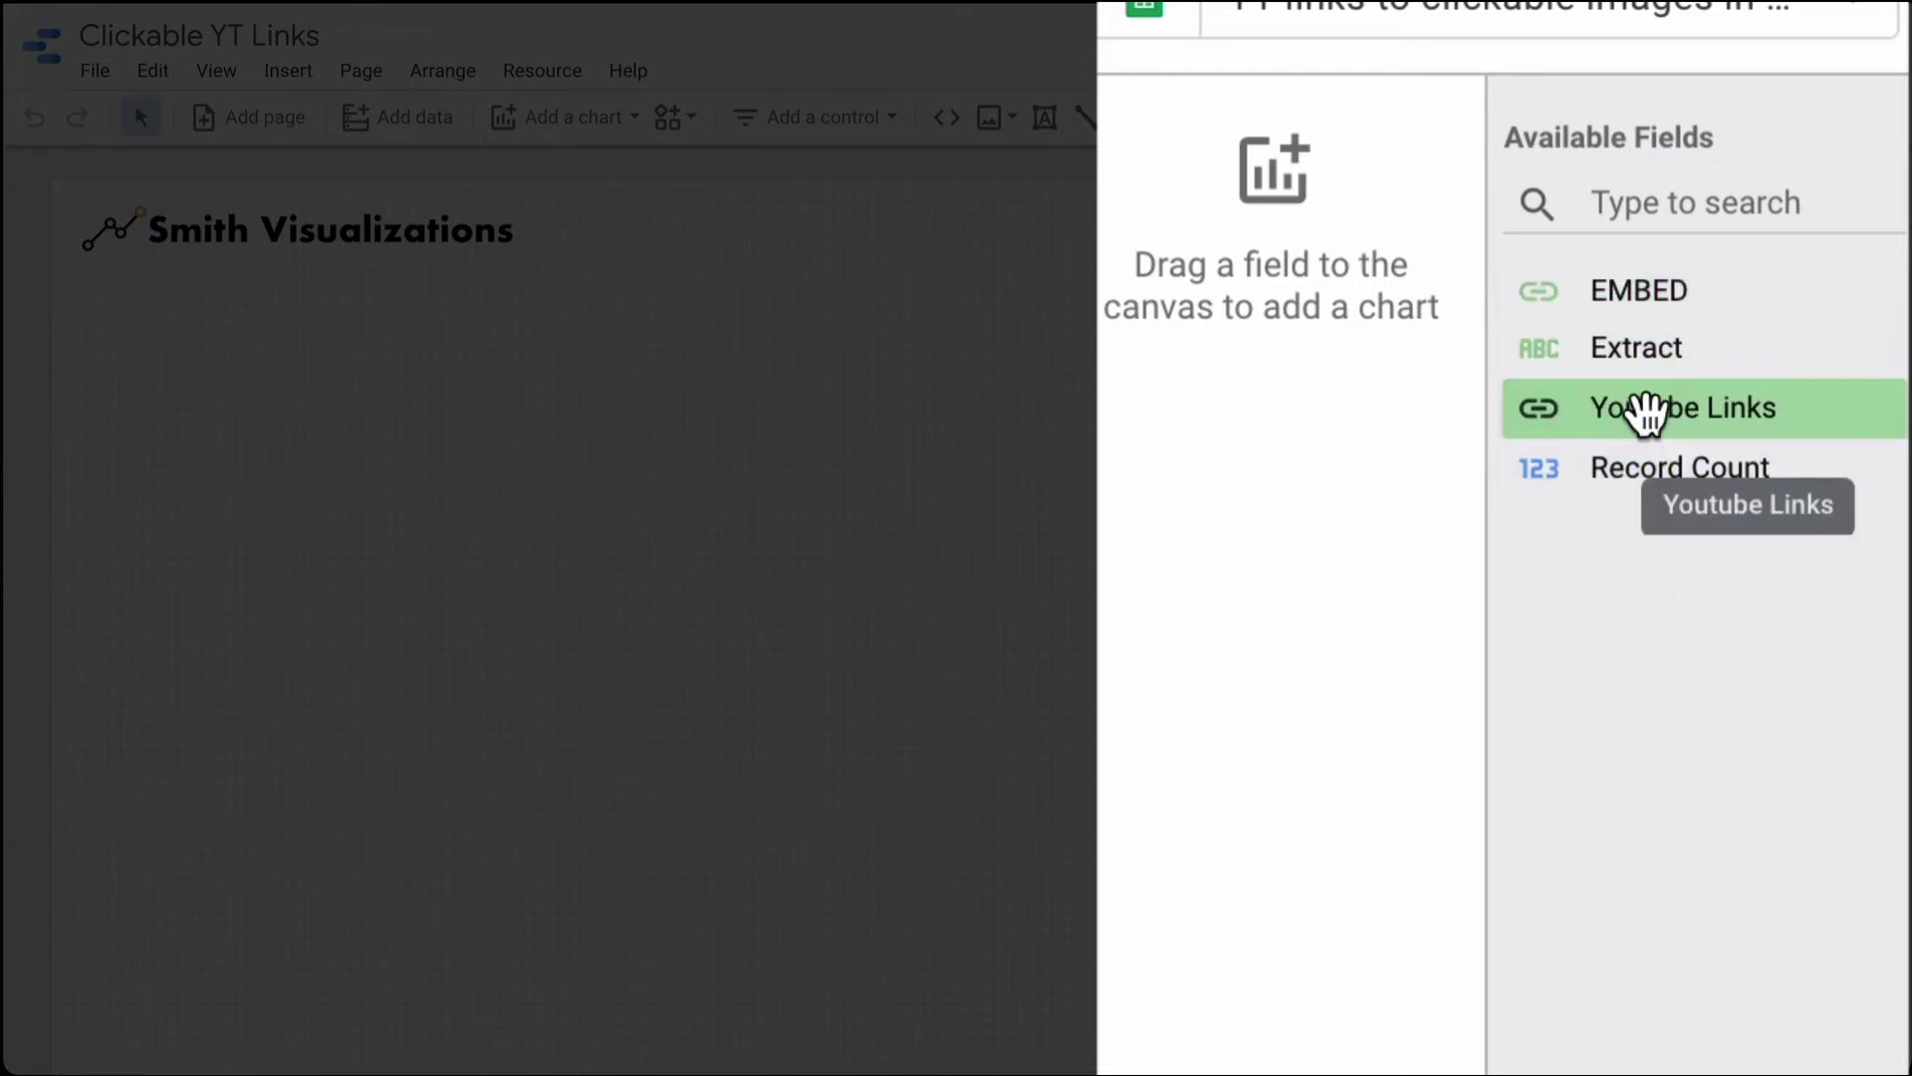
- Create a Youtube Links table, move it under the logo, and stretch it to 14 rows
{"action": "left_click_drag", "start_coordinate": [1643, 414], "coordinate": [226, 430]}
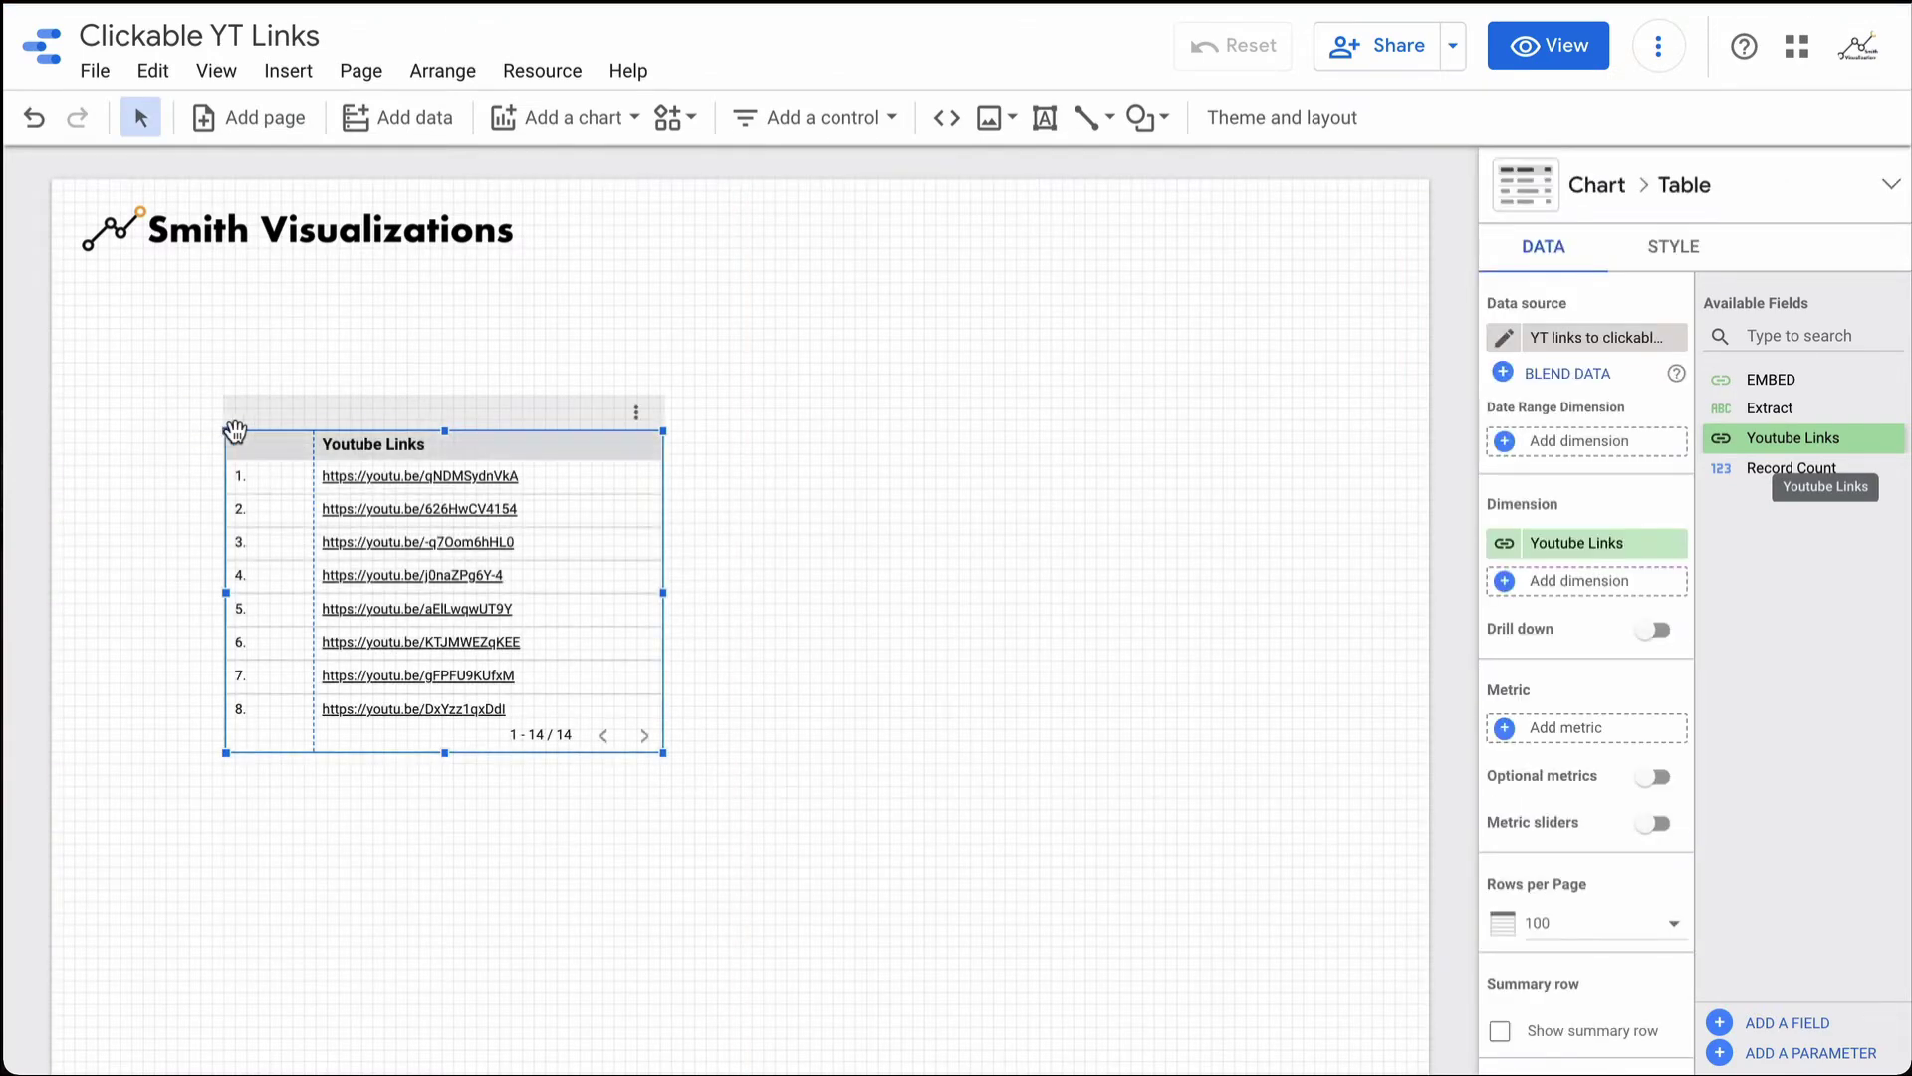
{"action": "left_click_drag", "start_coordinate": [241, 412], "coordinate": [127, 285]}
{"action": "left_click_drag", "start_coordinate": [330, 626], "coordinate": [318, 933]}
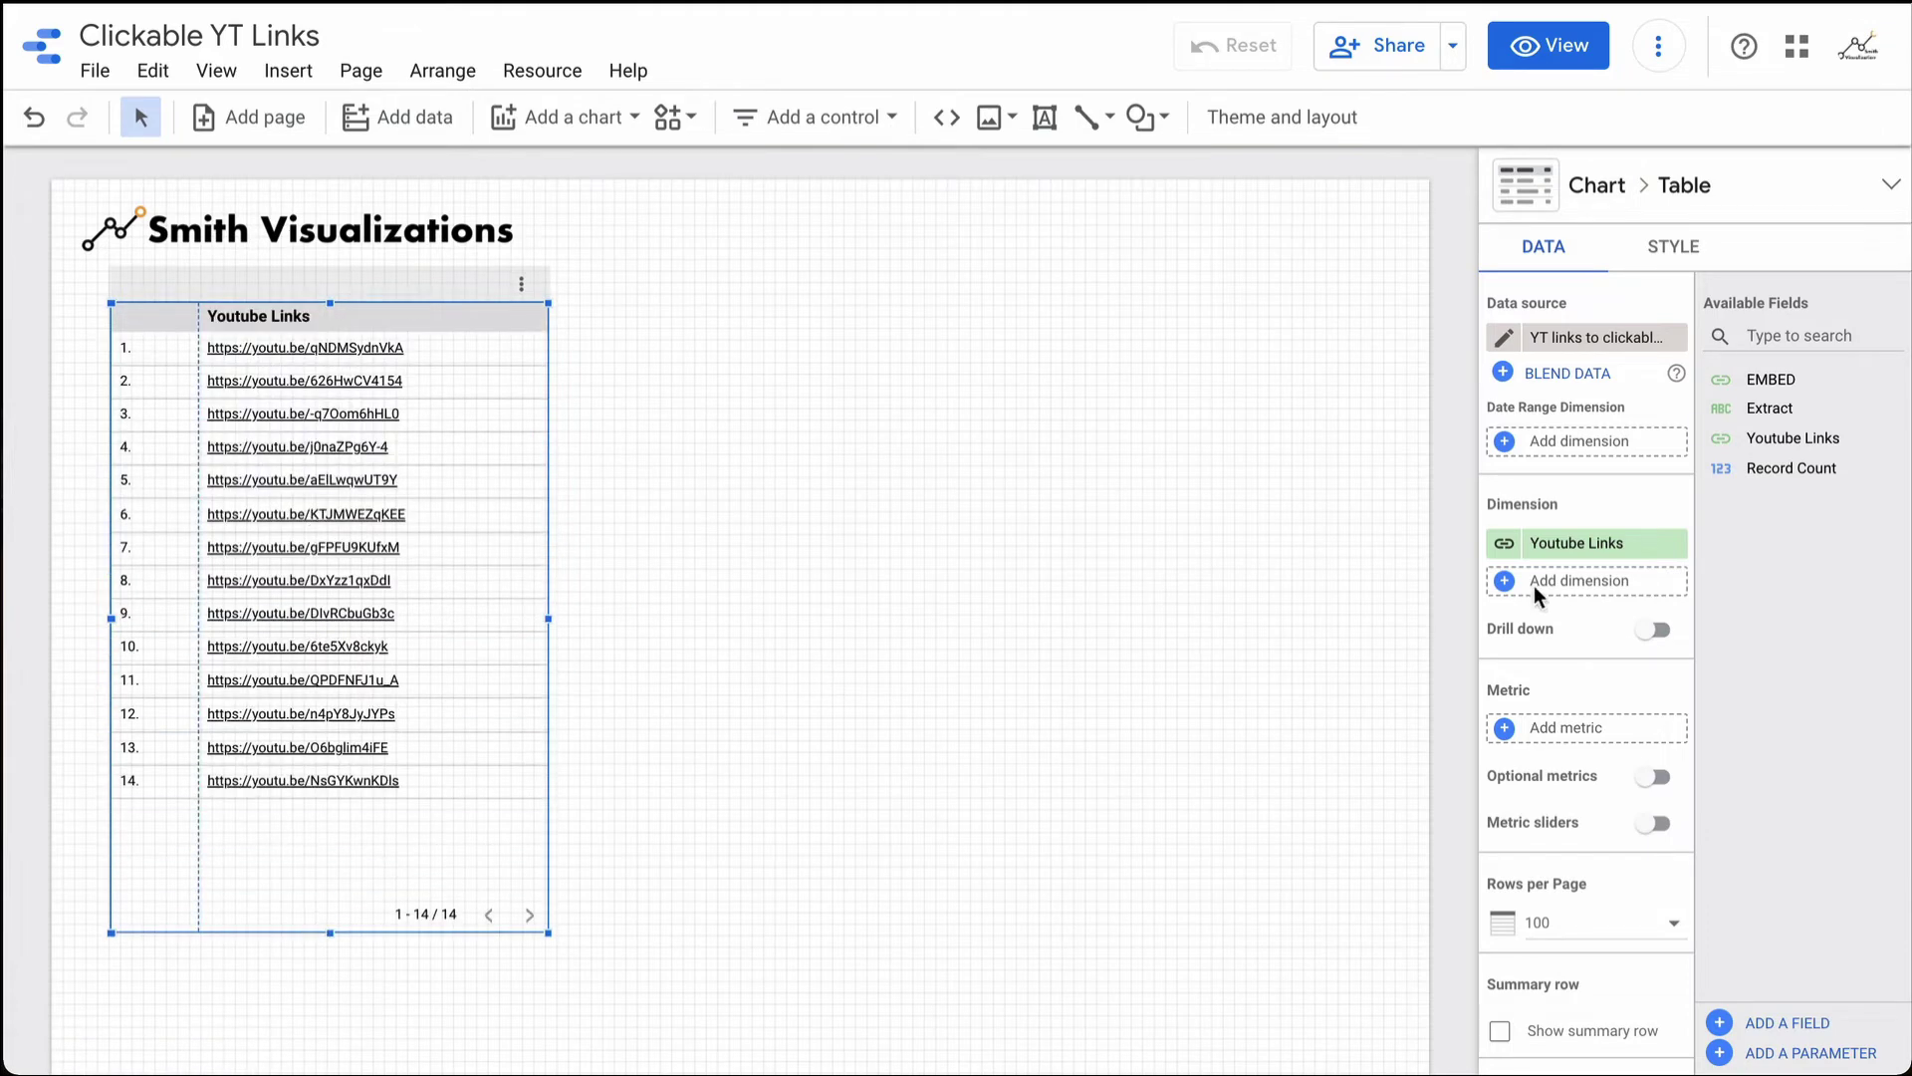
- Switch the Youtube Links field type to URL > Image, then back to URL > URL
{"action": "left_click", "coordinate": [1504, 546]}
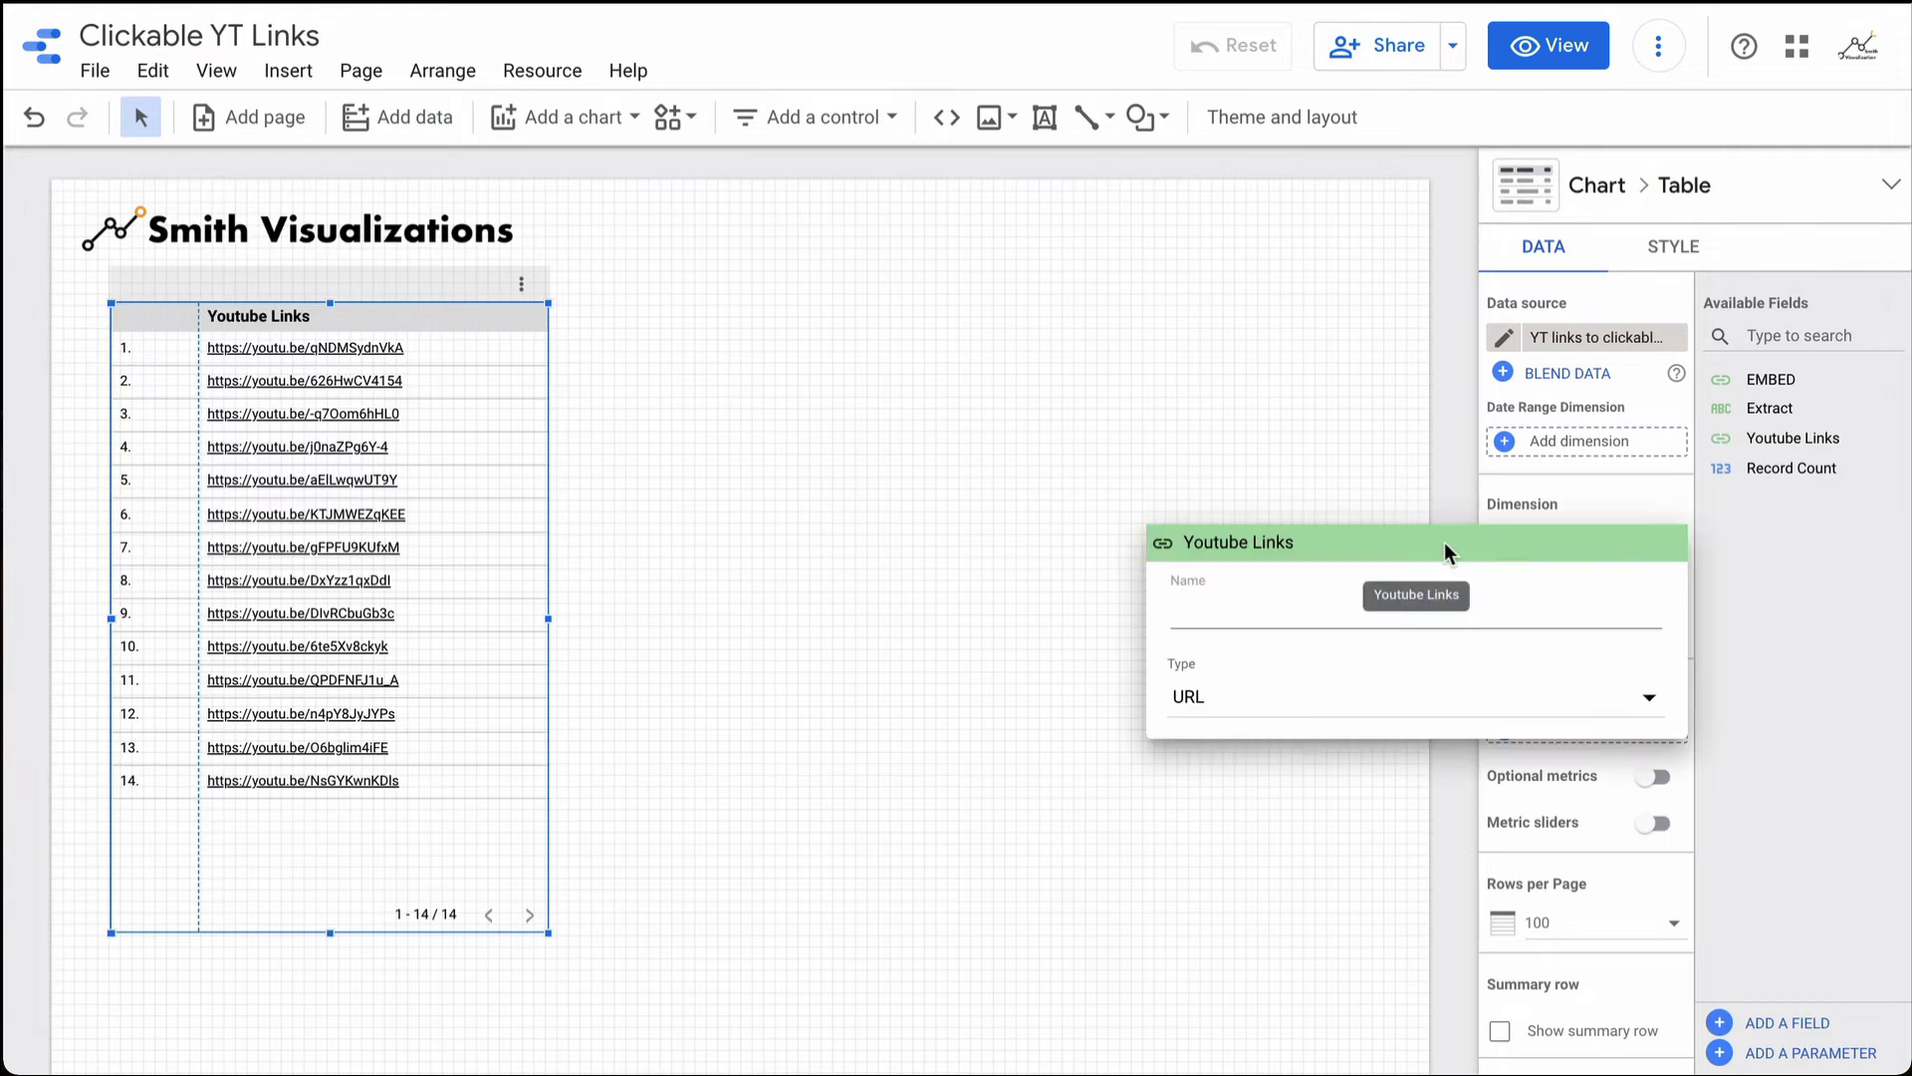
{"action": "left_click", "coordinate": [1272, 700]}
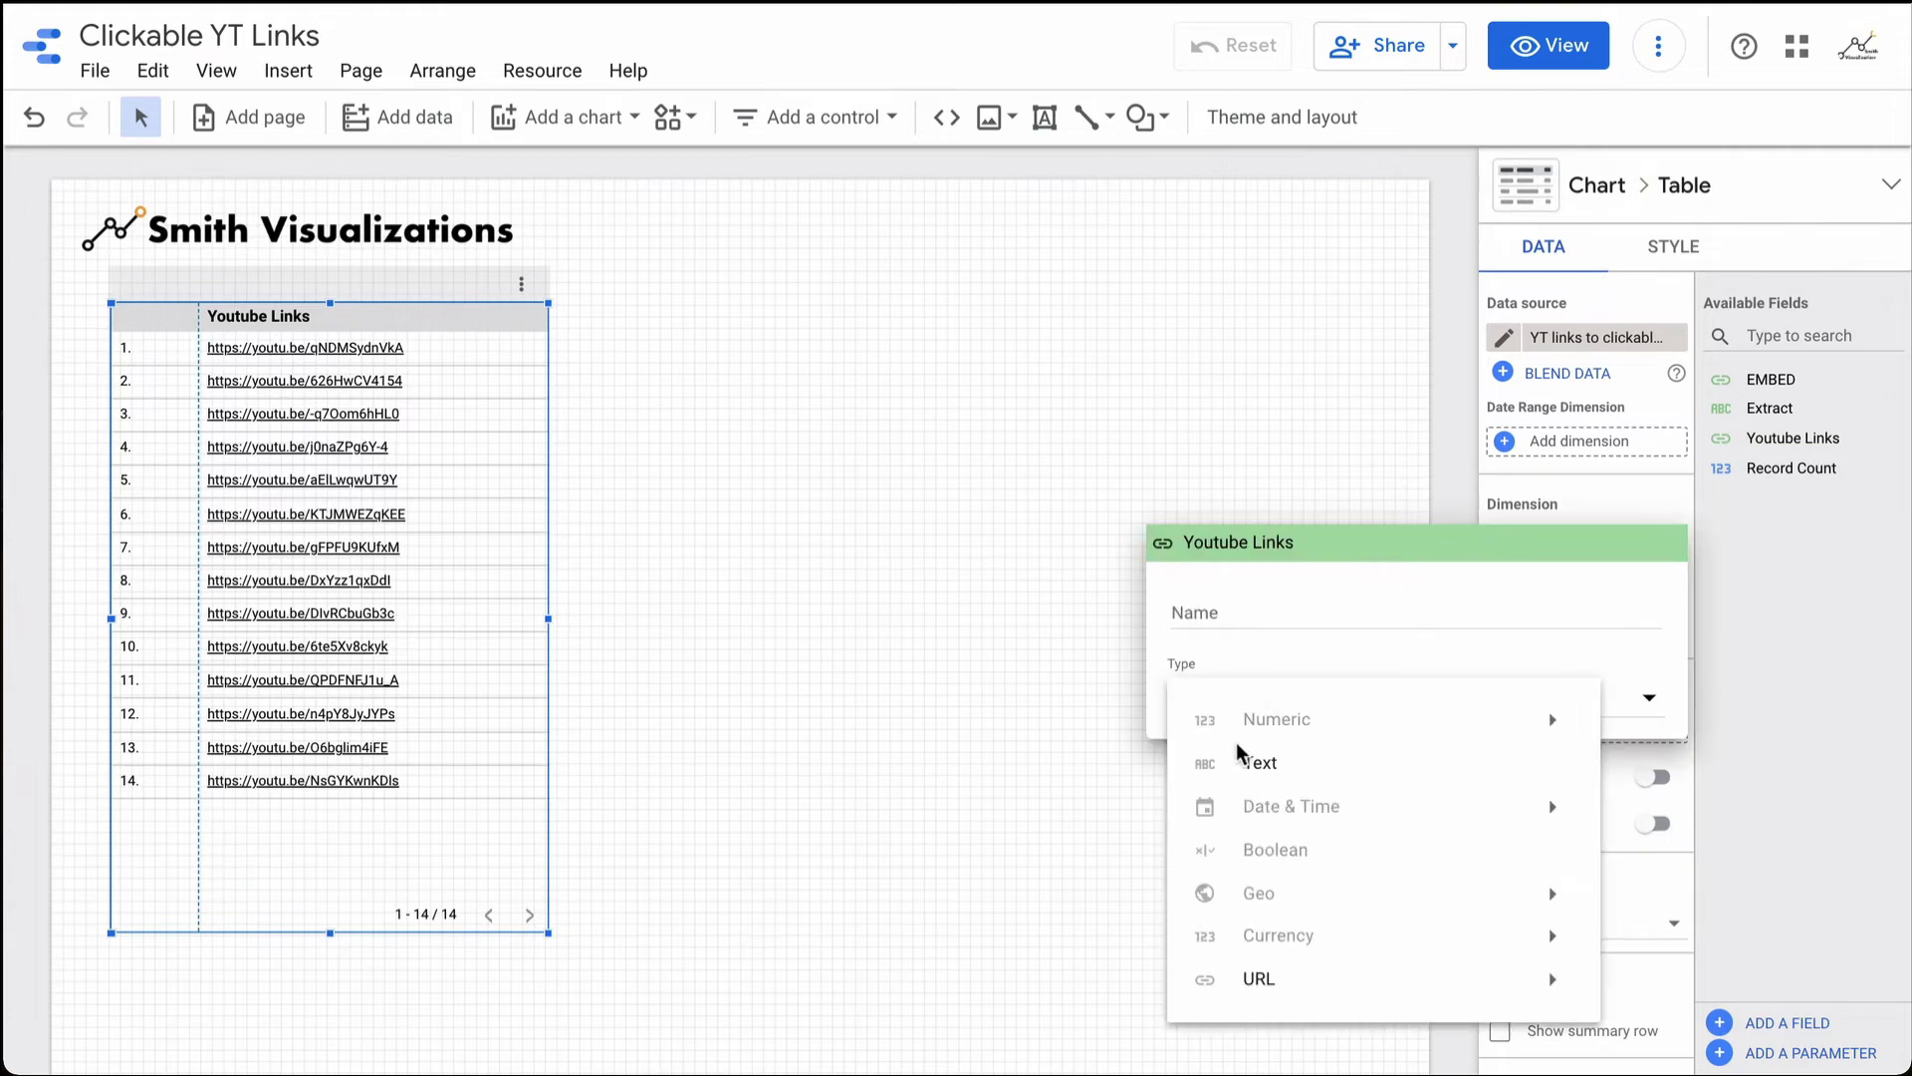
{"action": "mouse_move", "coordinate": [1263, 985]}
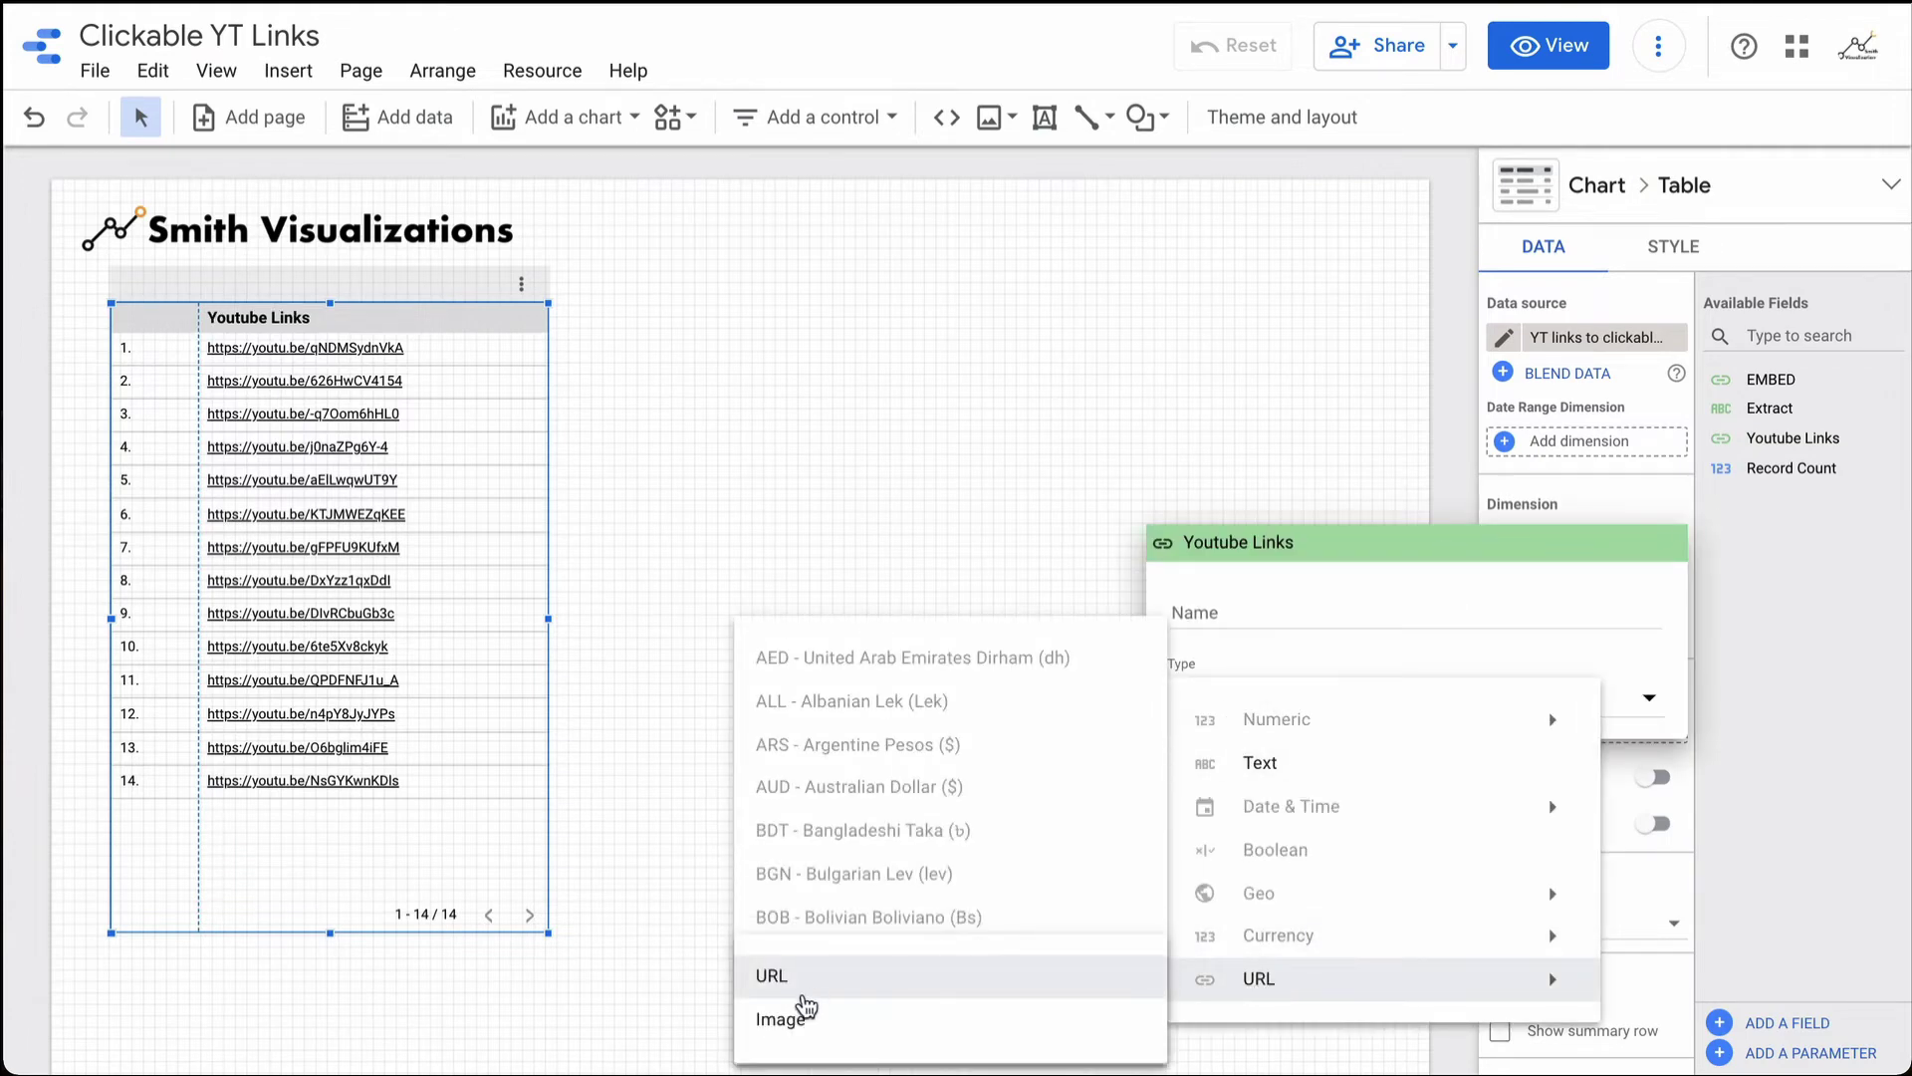
{"action": "left_click", "coordinate": [793, 1012]}
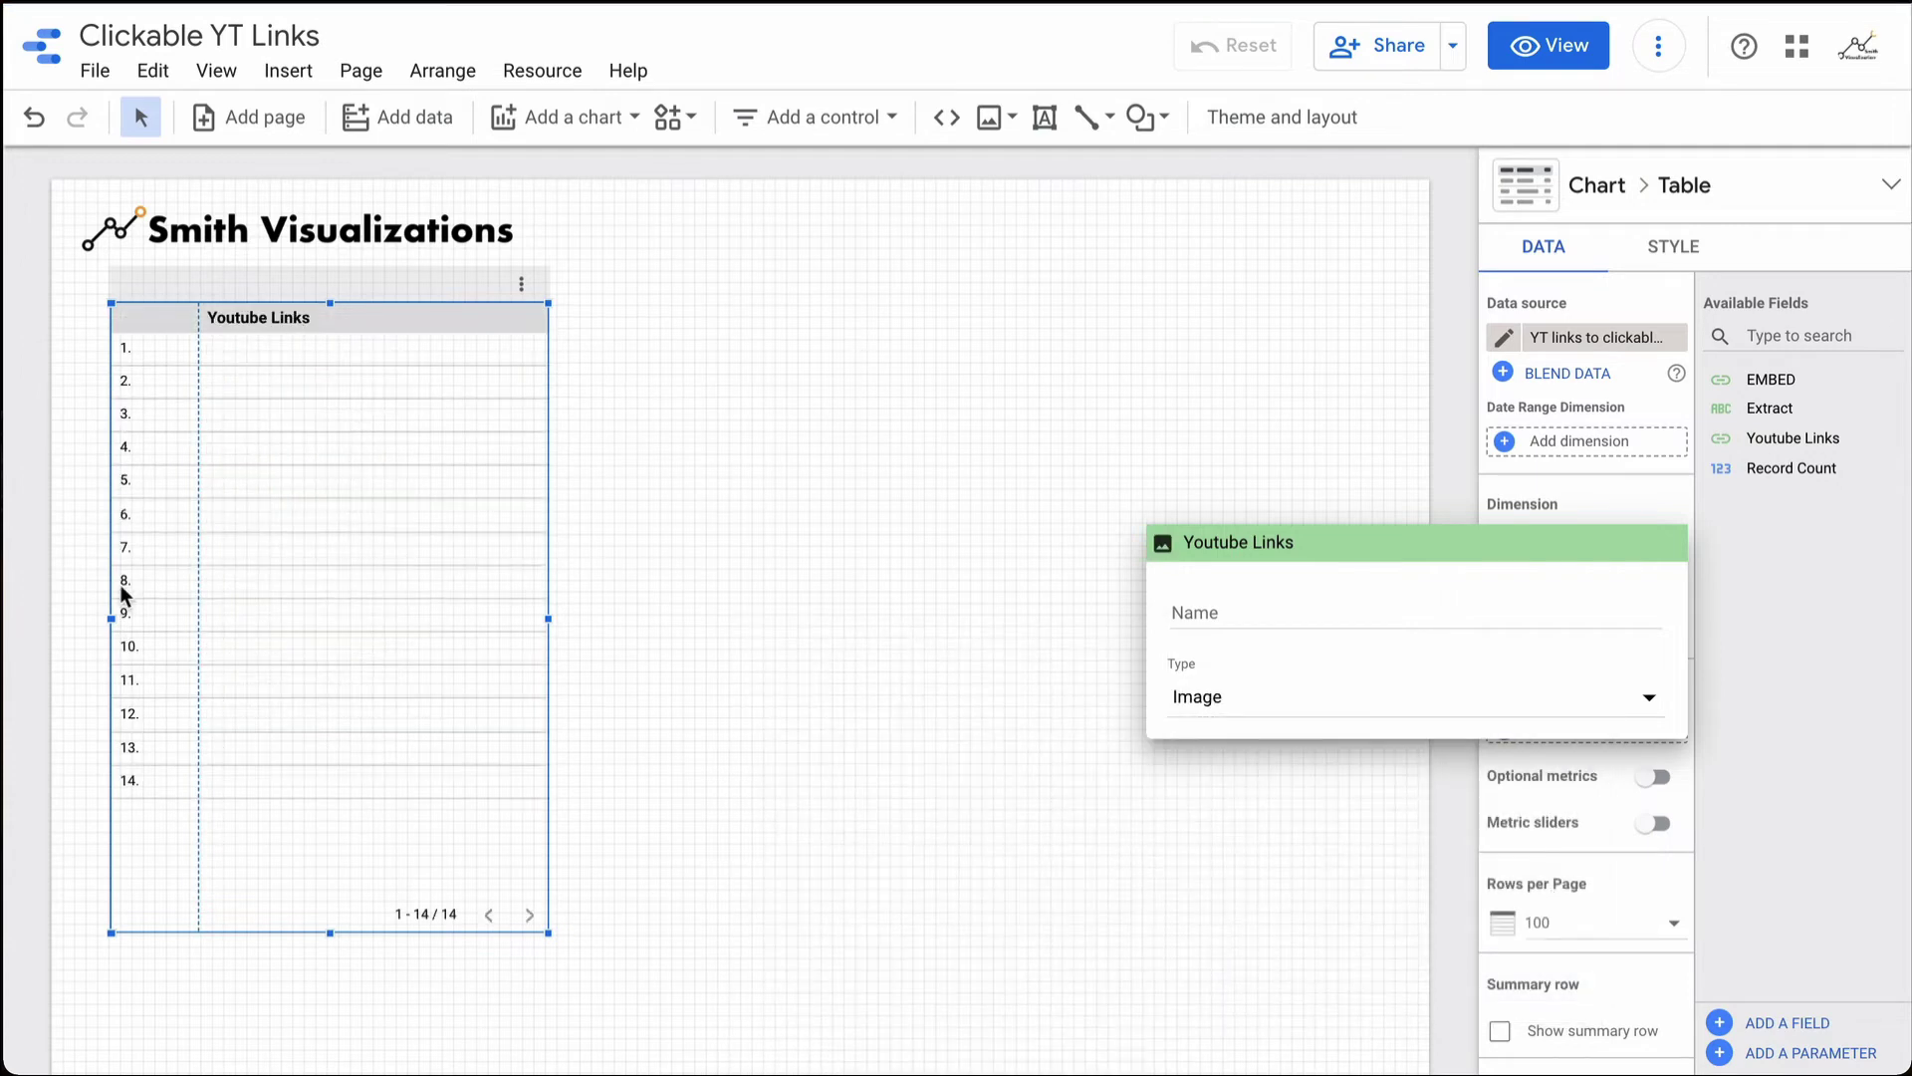
{"action": "left_click", "coordinate": [1245, 698]}
{"action": "mouse_move", "coordinate": [1289, 986]}
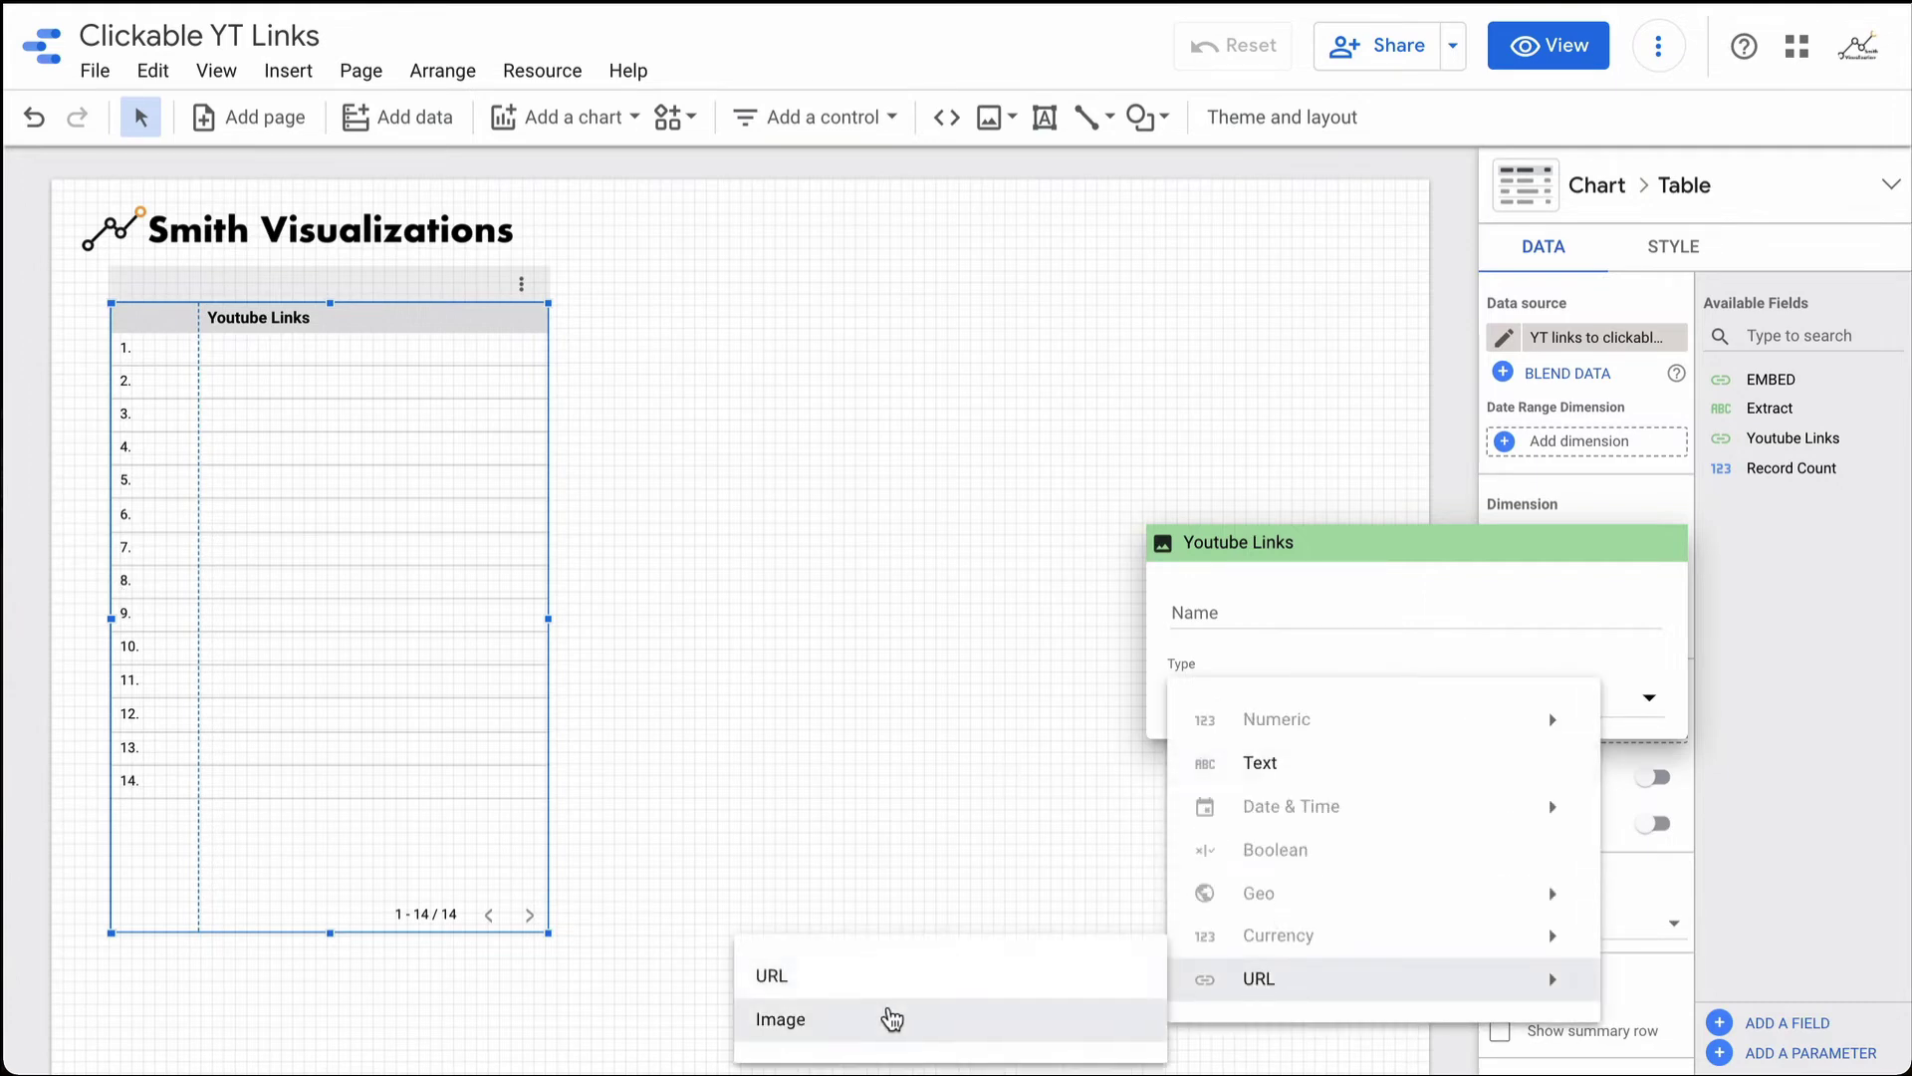
{"action": "left_click", "coordinate": [877, 978]}
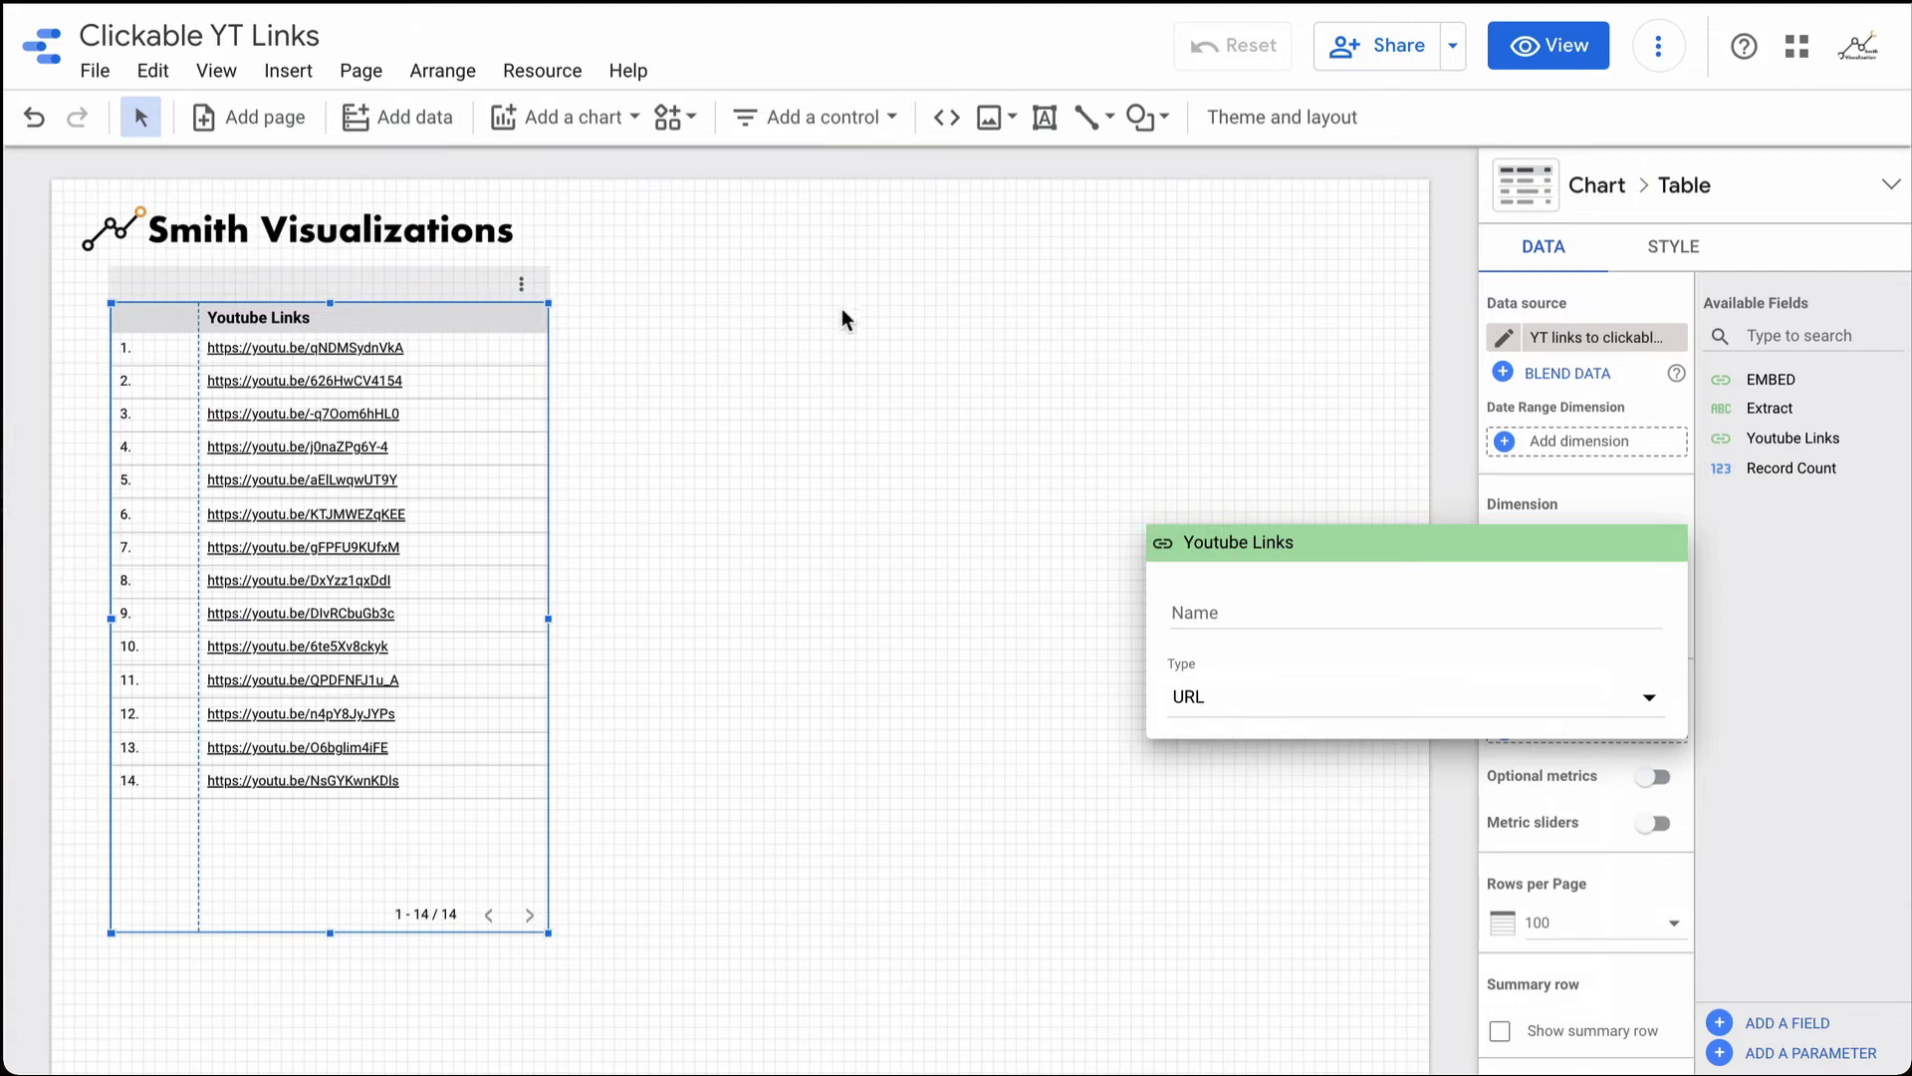
- Close the Youtube Links field settings popup
{"action": "left_click", "coordinate": [1219, 418]}
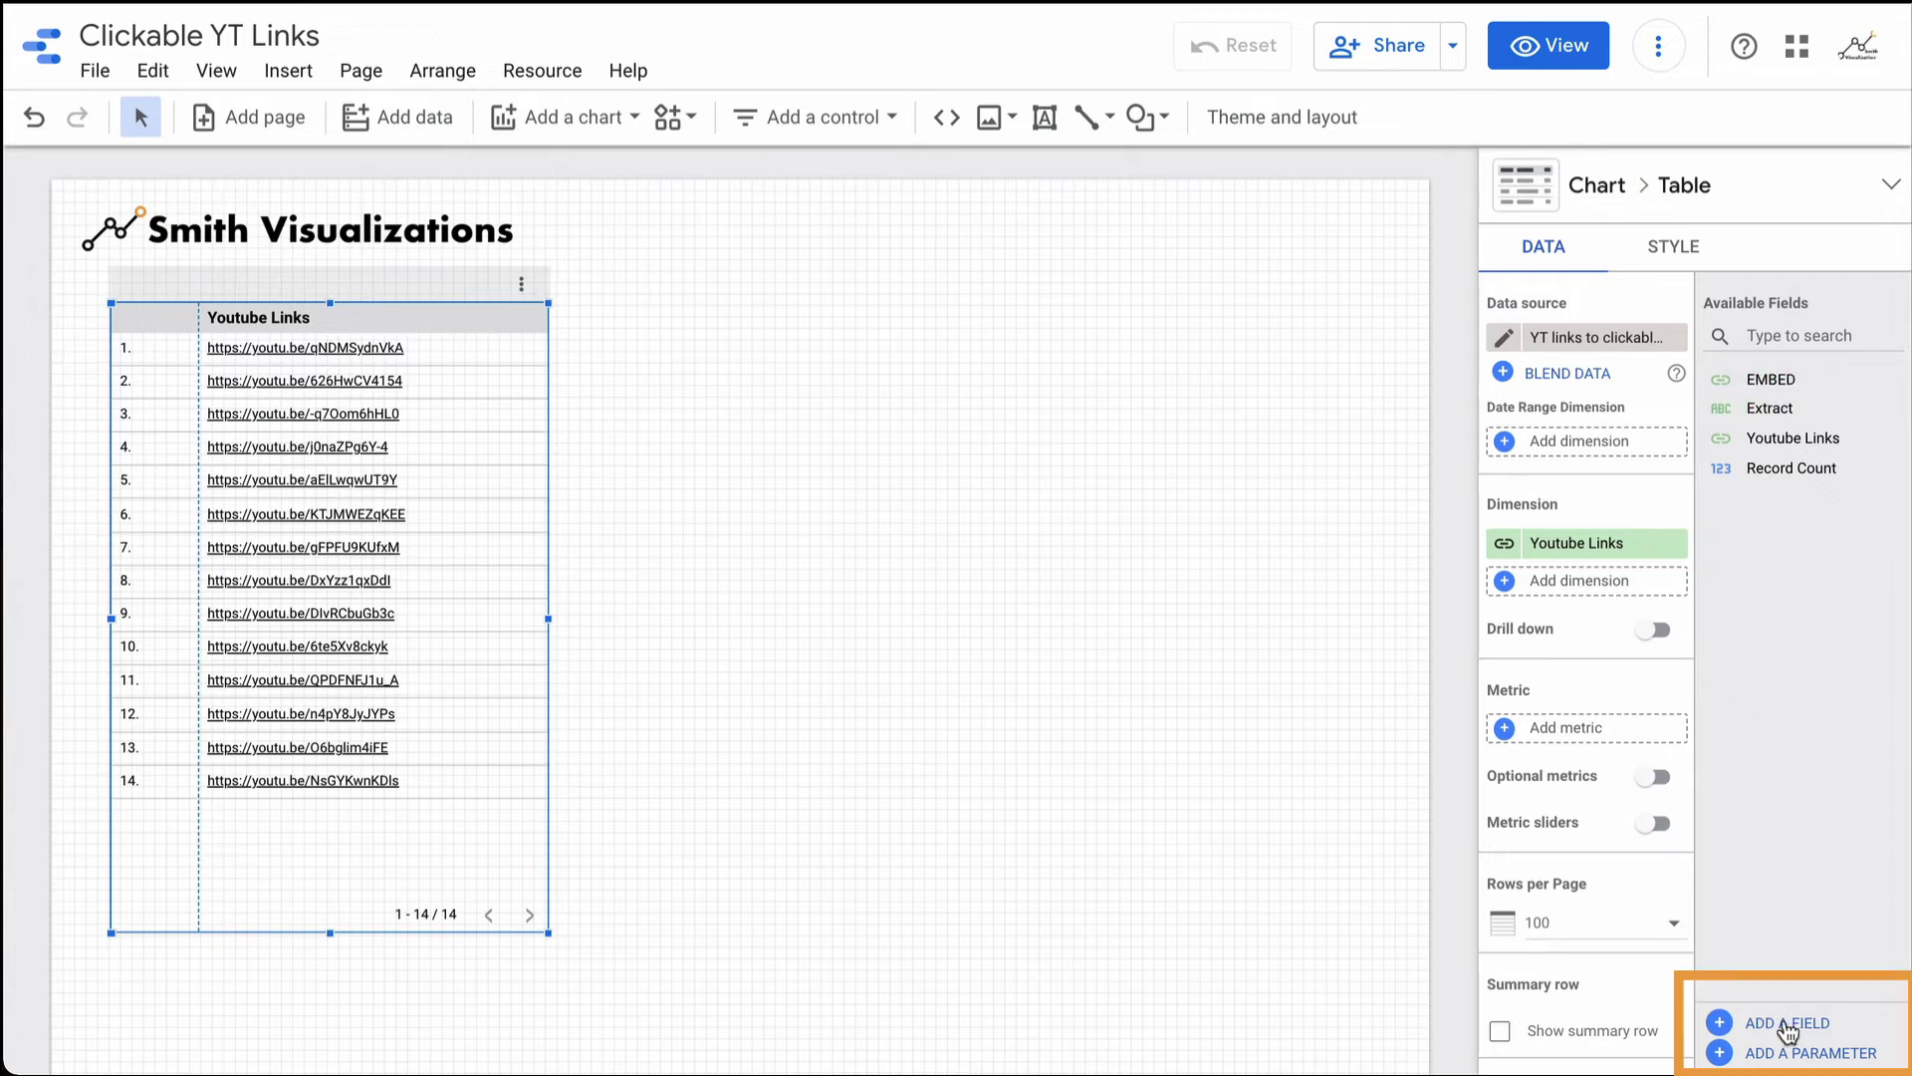
- Add a calculated field named 'JPG Link' whose formula starts with HYPERLINK()
{"action": "left_click", "coordinate": [1788, 1026]}
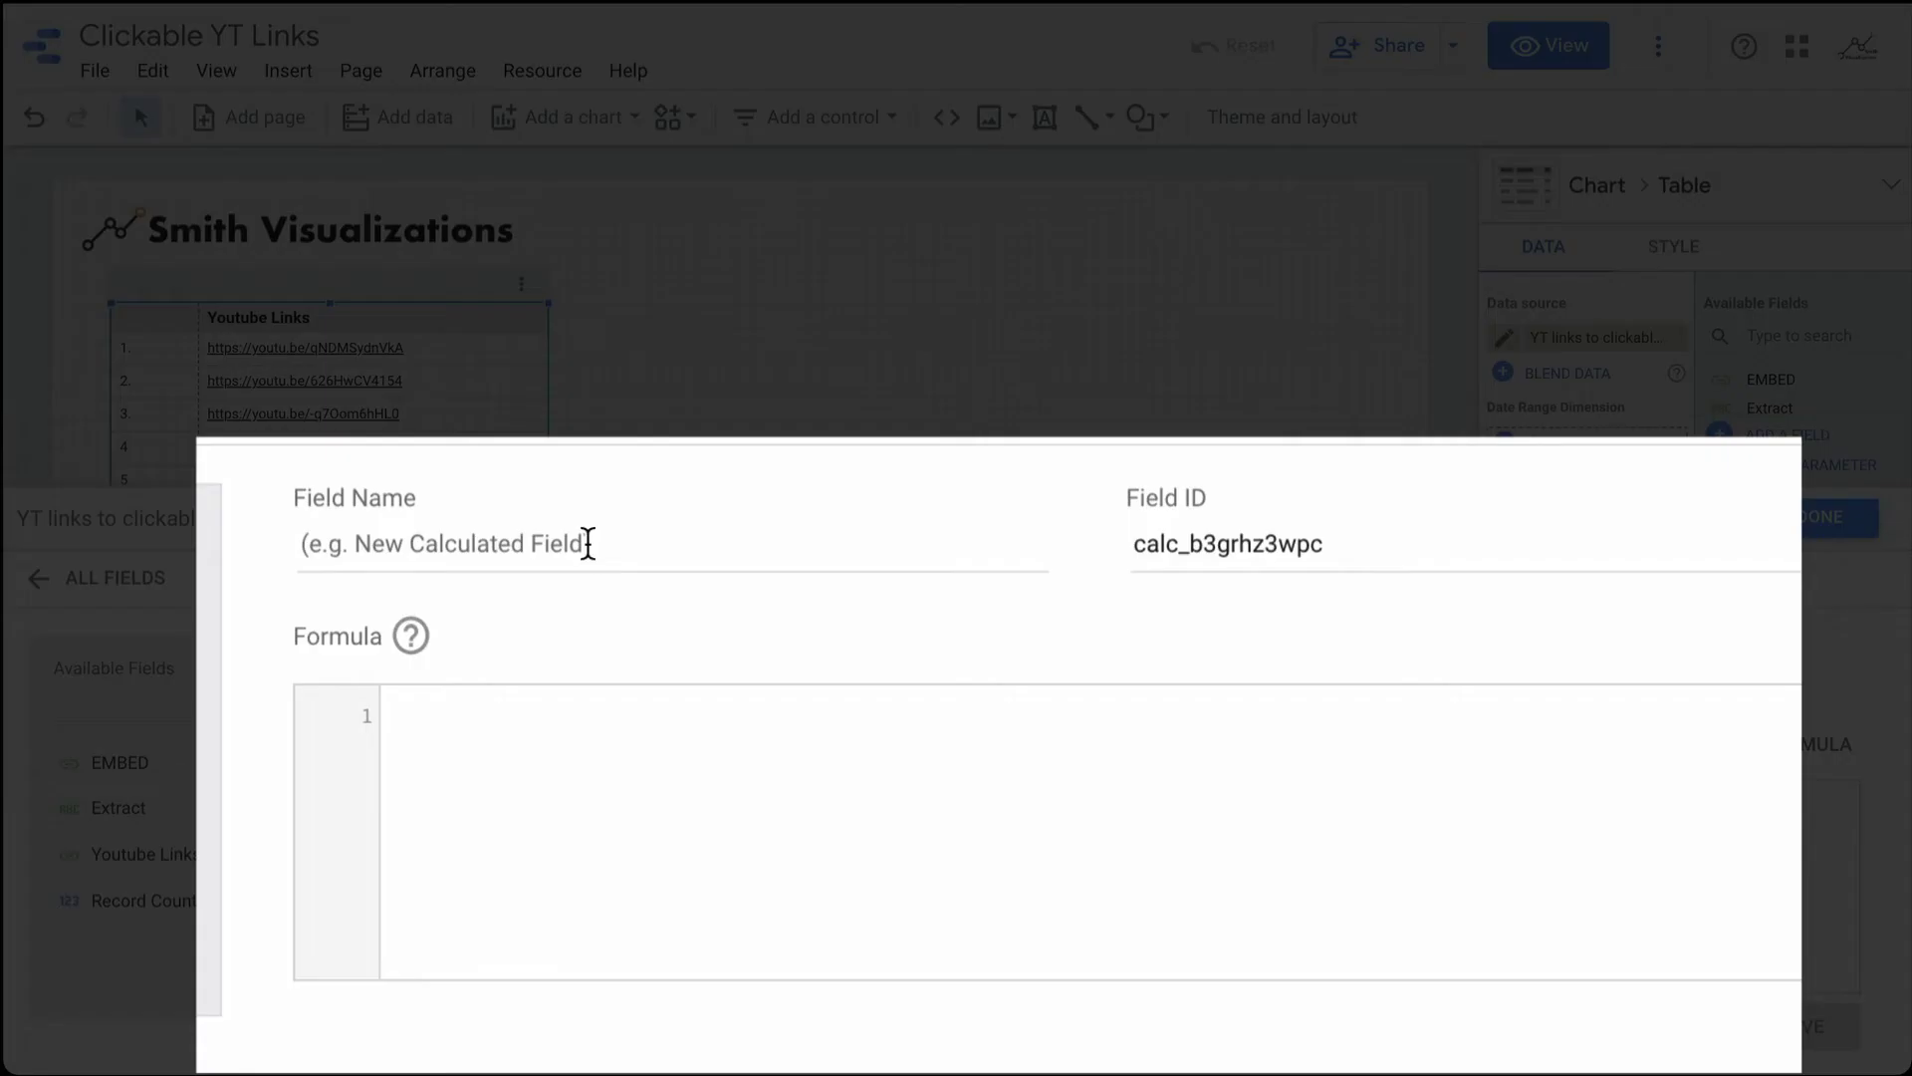
{"action": "left_click", "coordinate": [709, 687]}
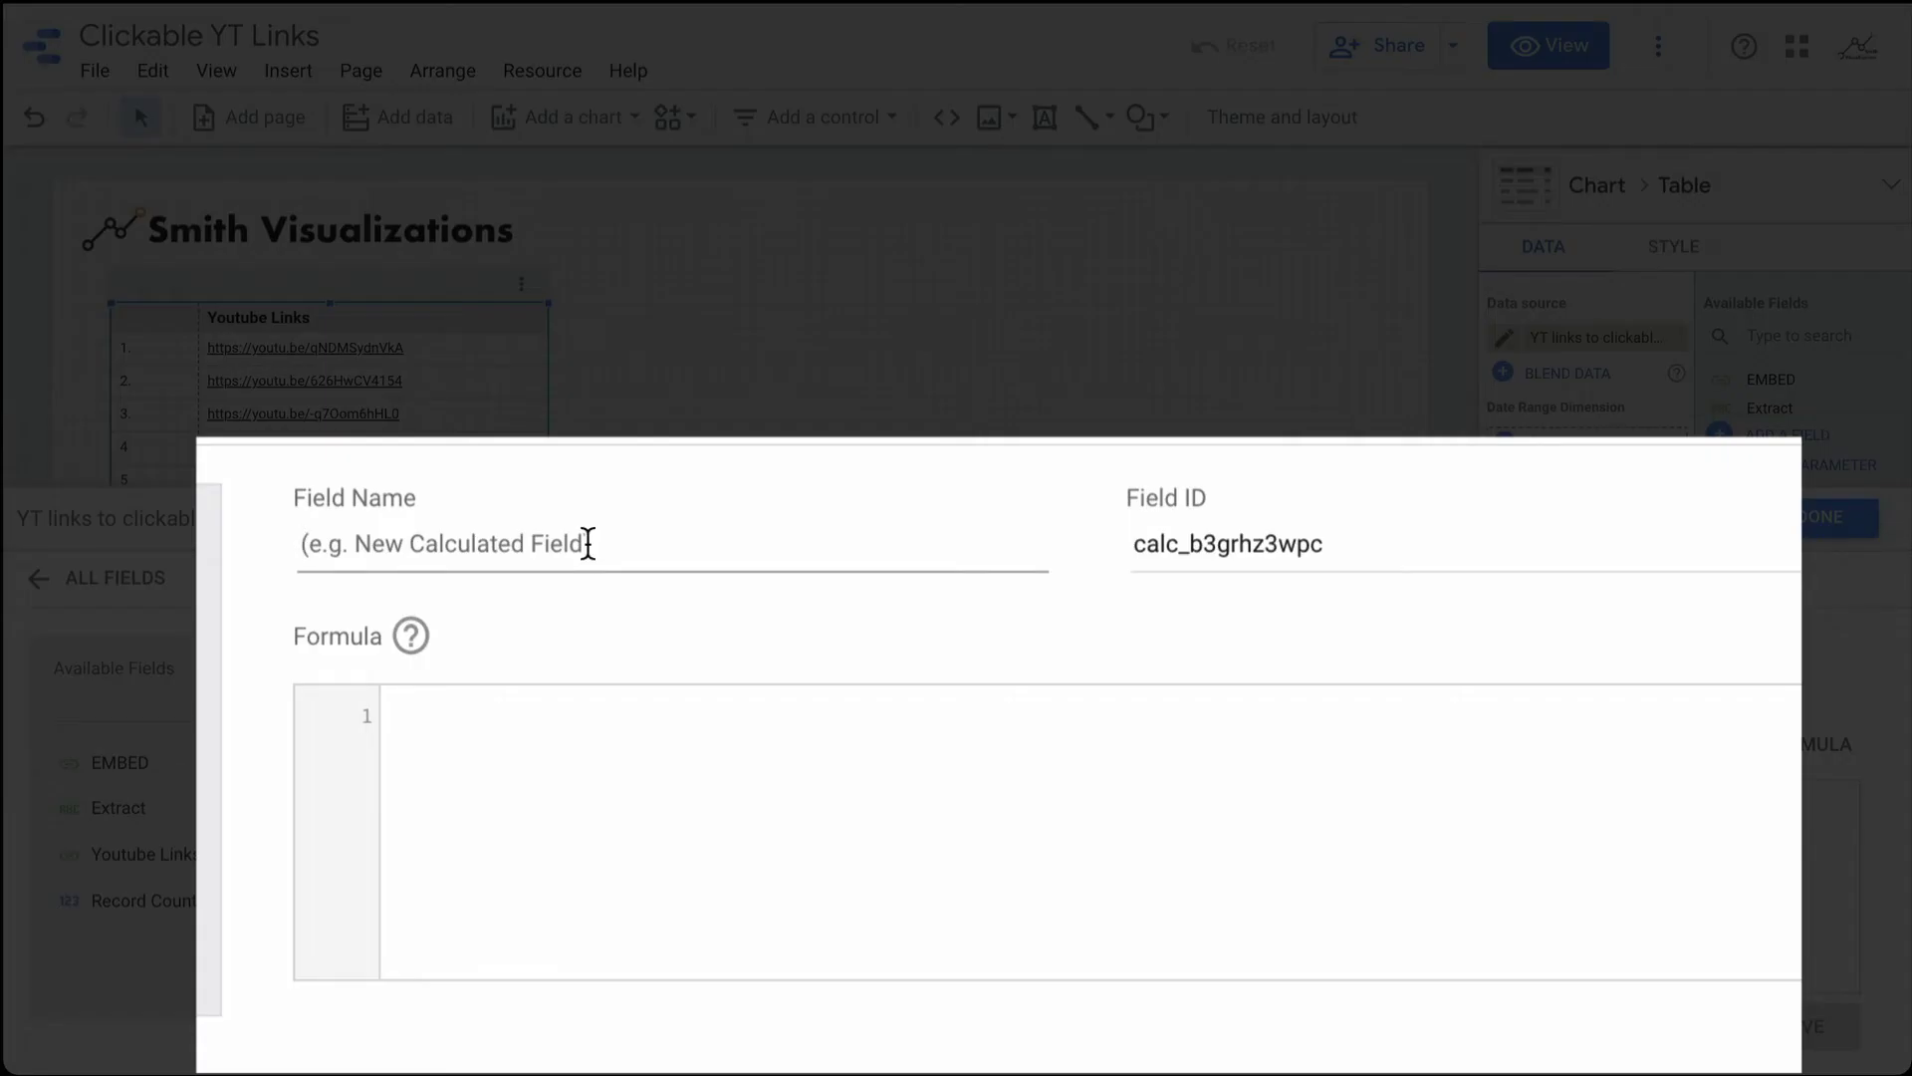
{"action": "type", "text": "JPG Link"}
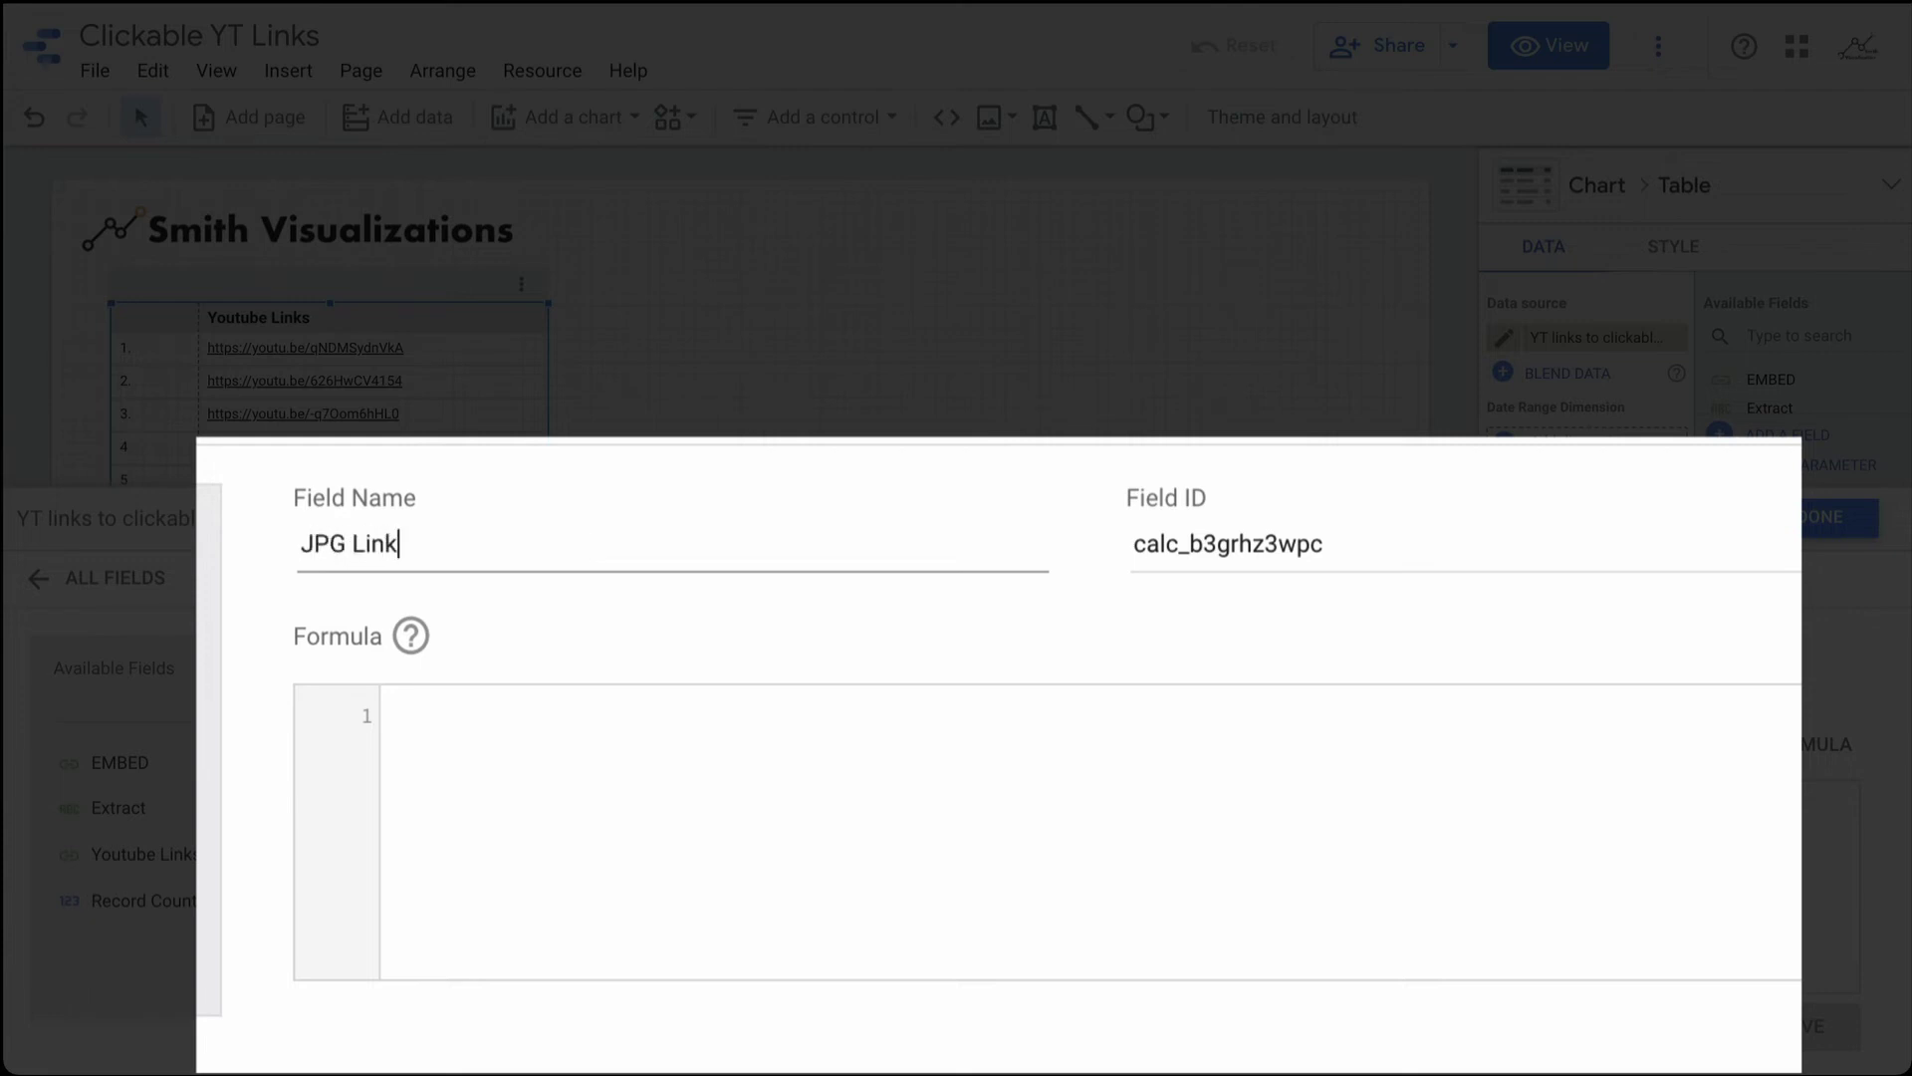
{"action": "left_click", "coordinate": [742, 767]}
{"action": "type", "text": "hyp"}
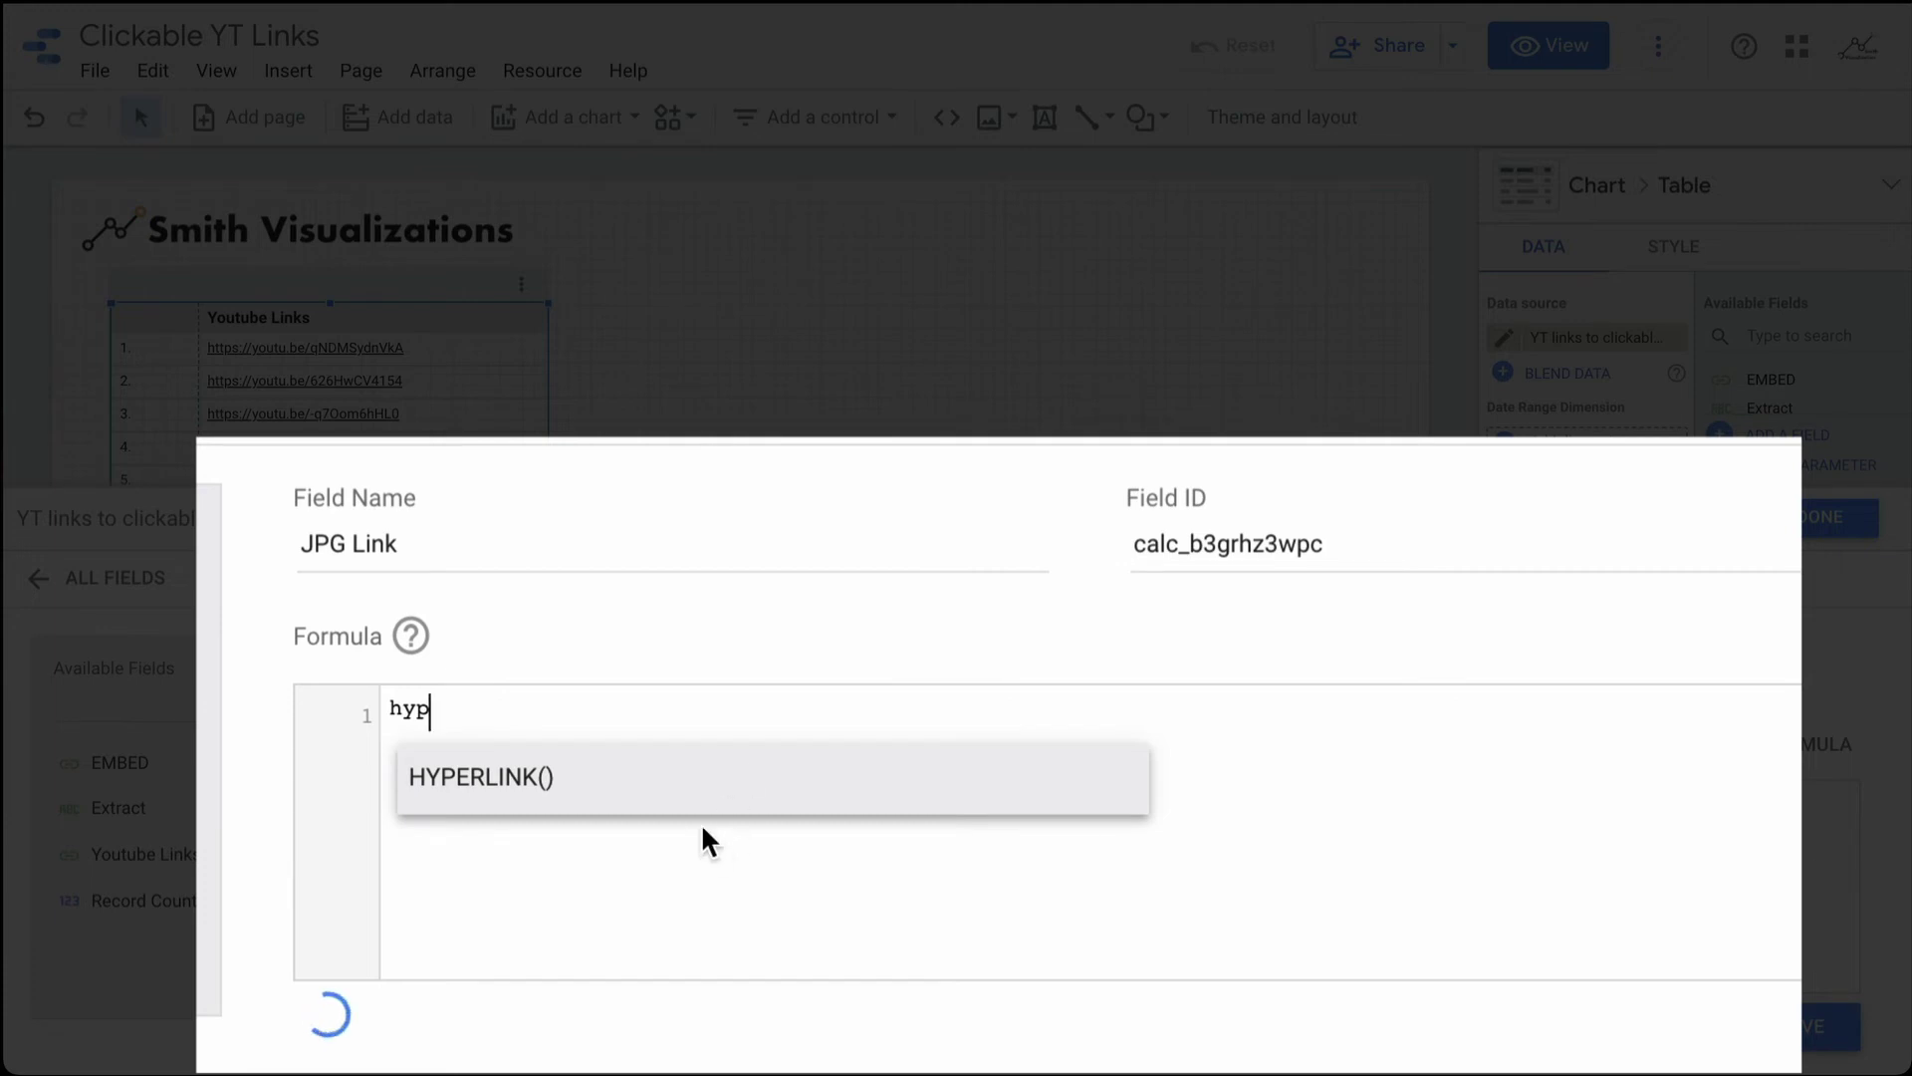
{"action": "left_click", "coordinate": [529, 785]}
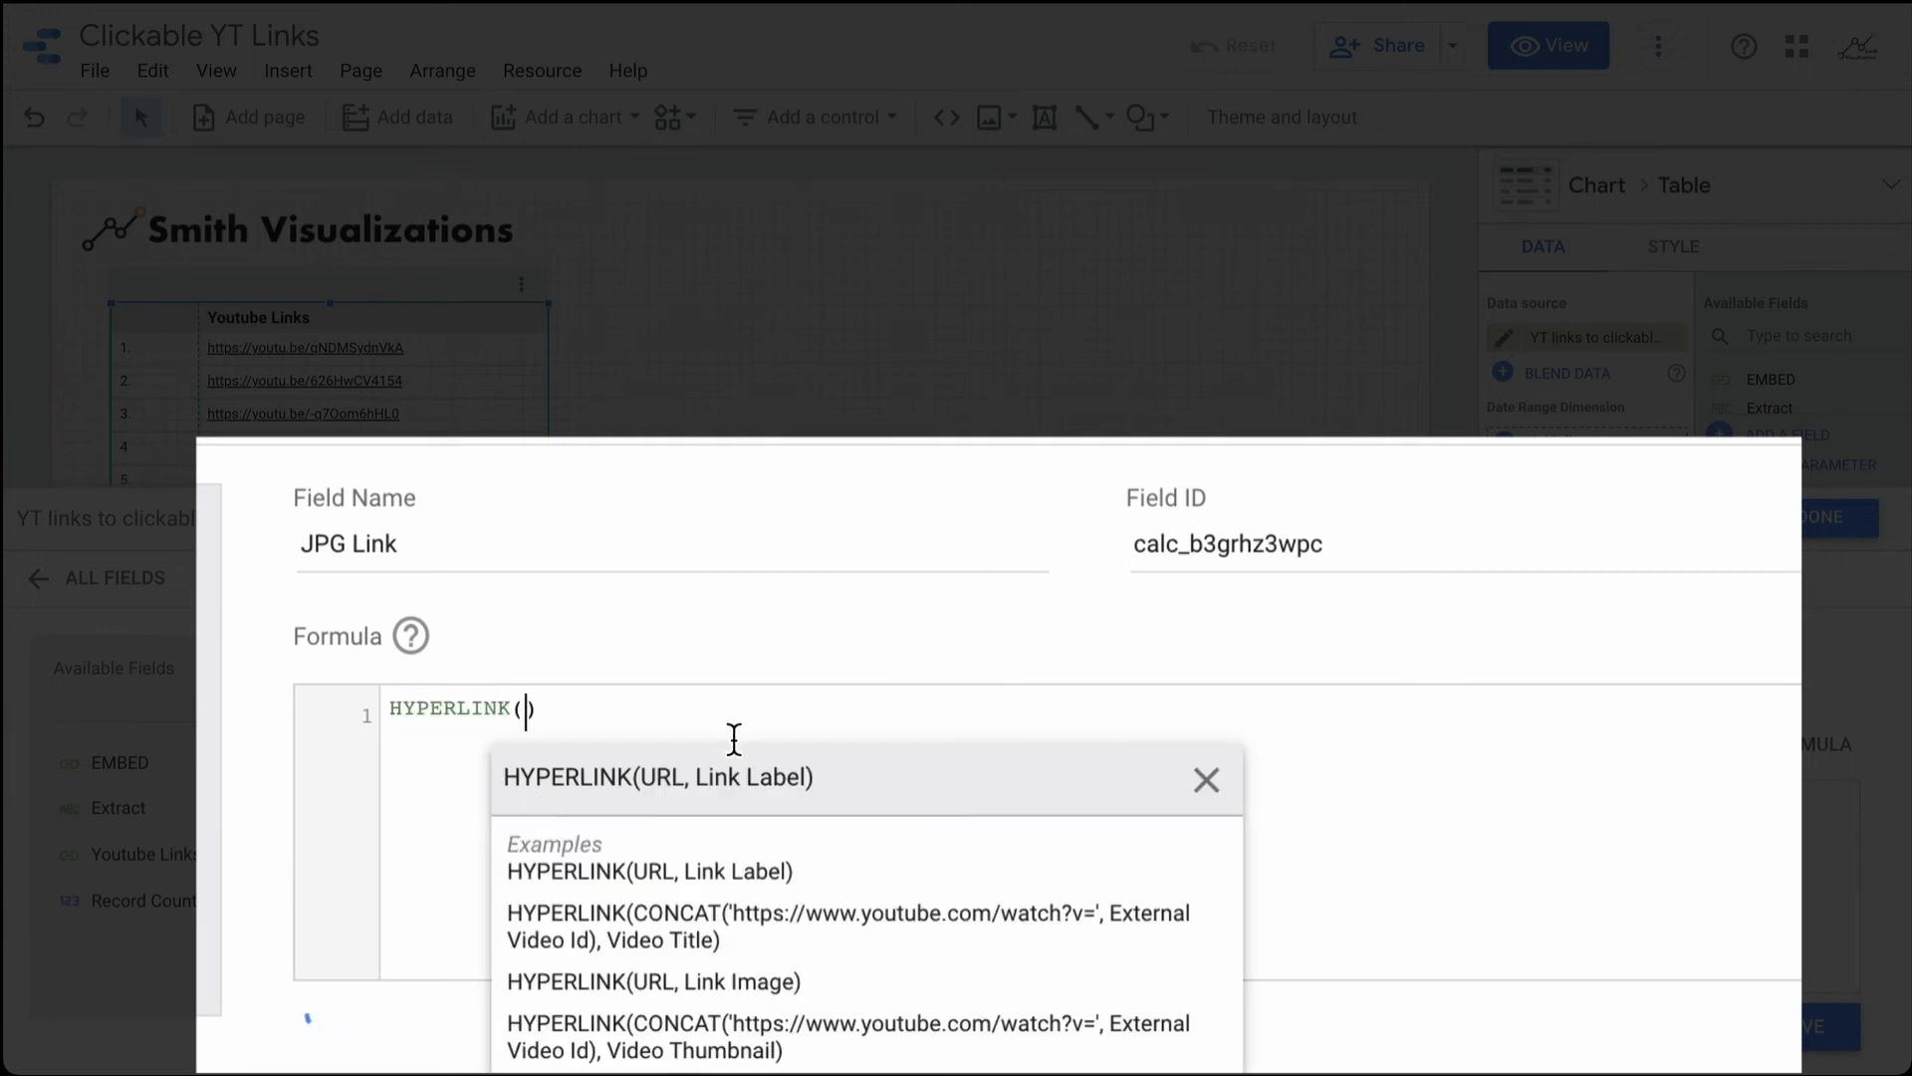
{"action": "scroll", "coordinate": [1145, 884], "scroll_direction": "down", "scroll_amount": 2}
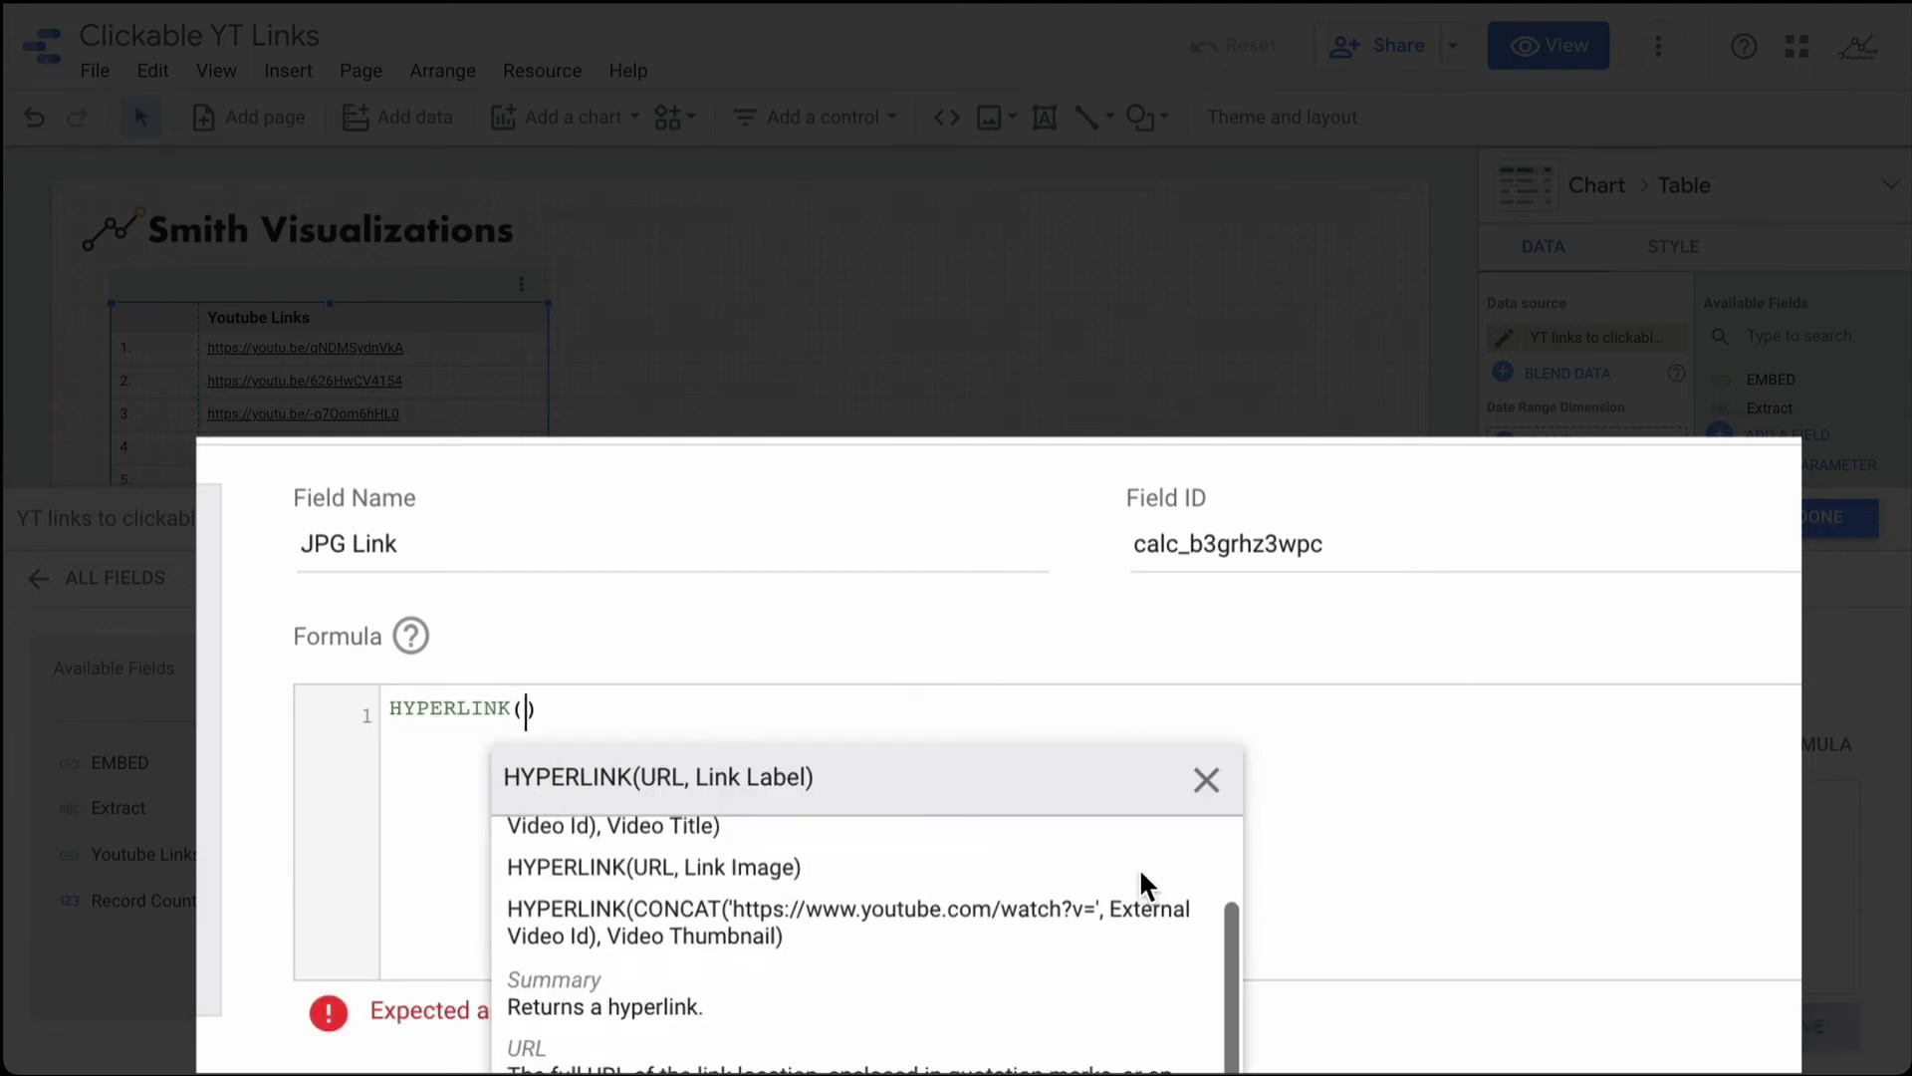
{"action": "scroll", "coordinate": [1145, 885], "scroll_direction": "up", "scroll_amount": 2}
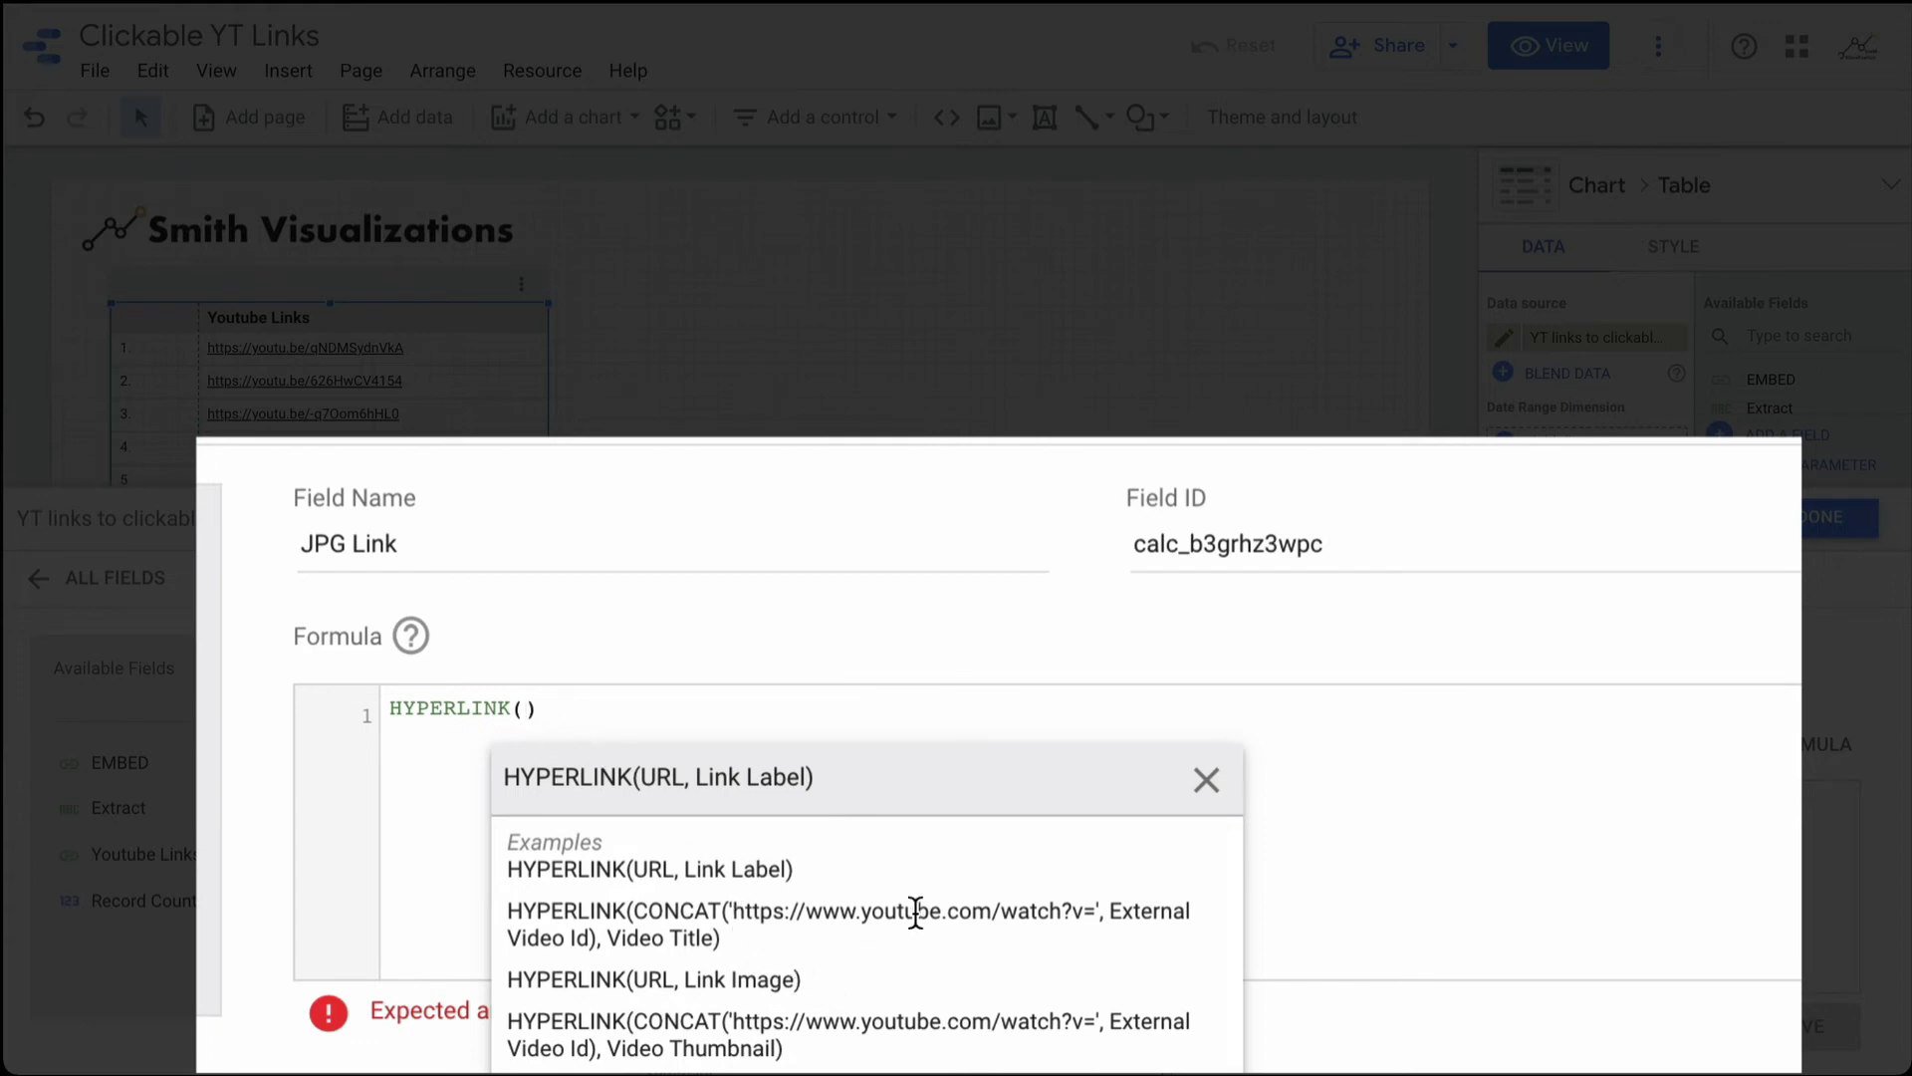
- Finish the formula as HYPERLINK(Youtube Links, IMAGE(EMBED)) and save the JPG Link field
{"action": "type", "text": "you"}
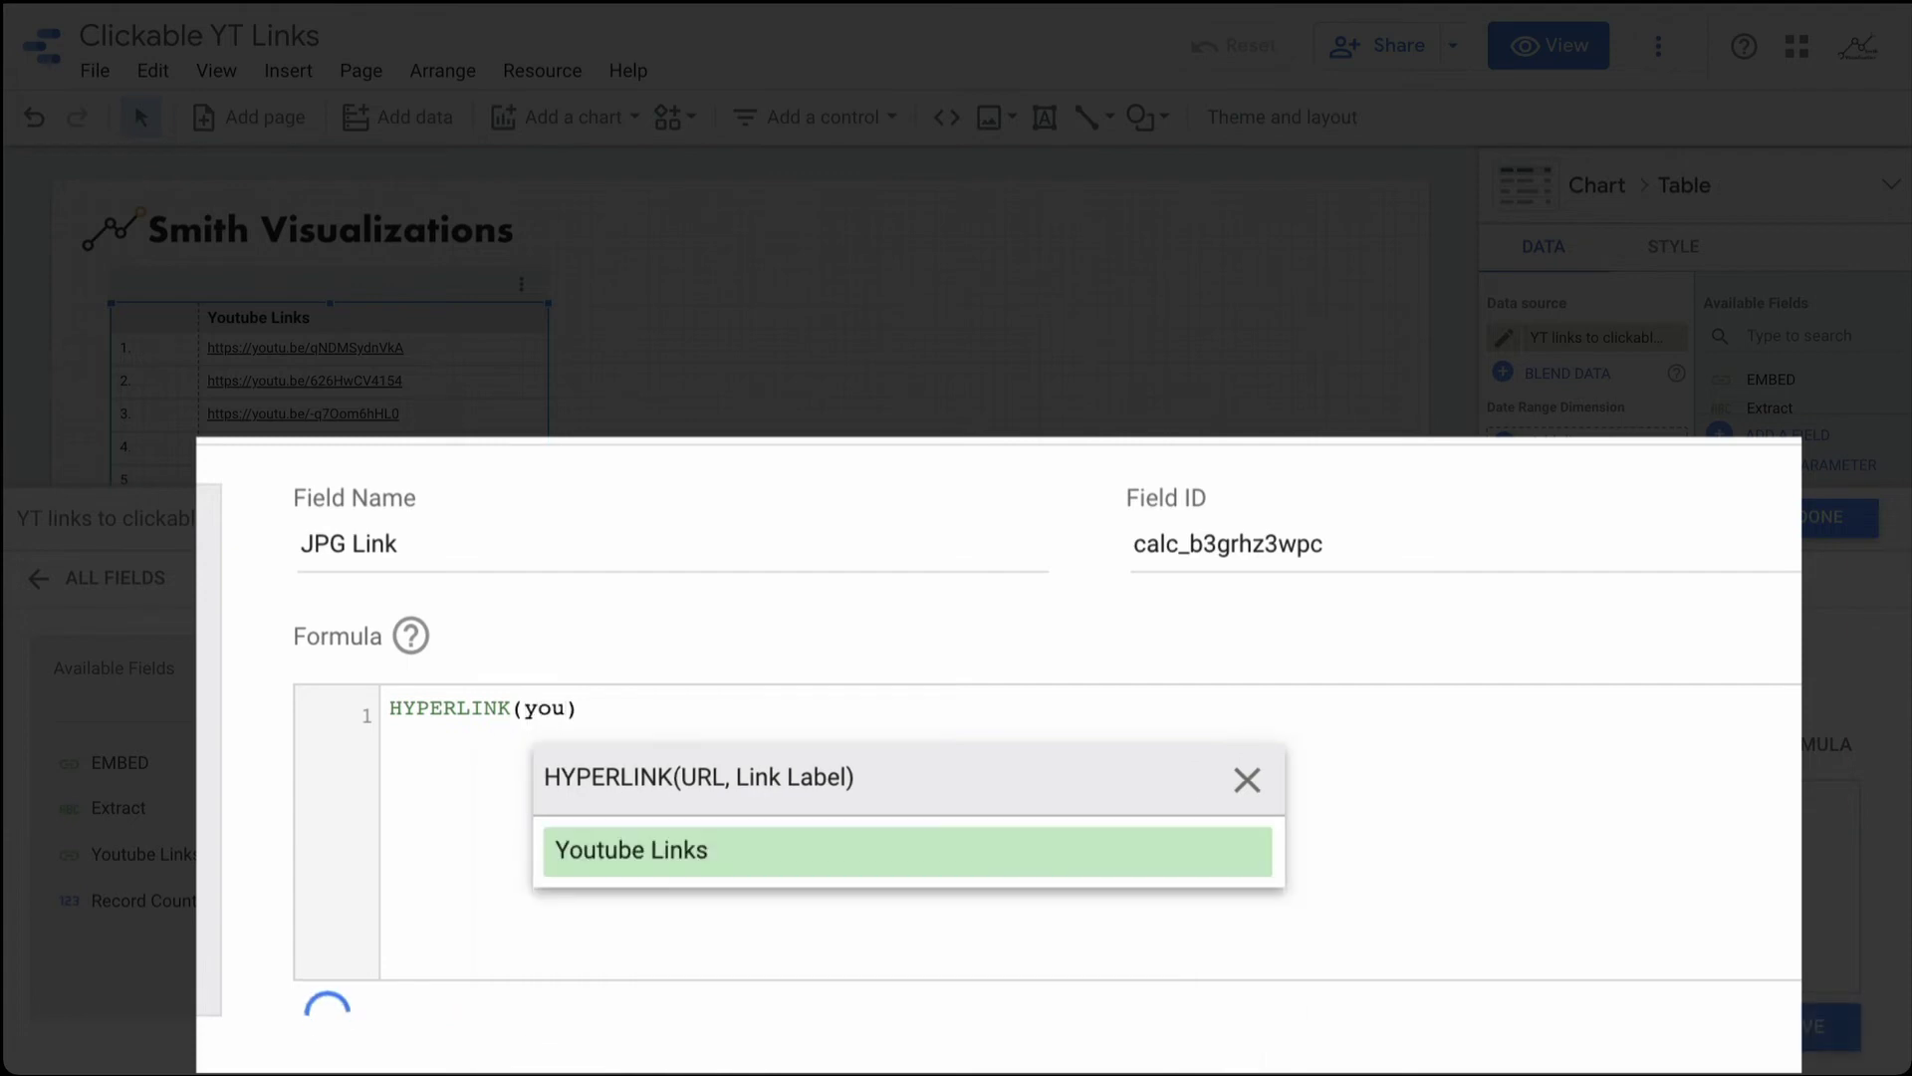
{"action": "left_click", "coordinate": [700, 855]}
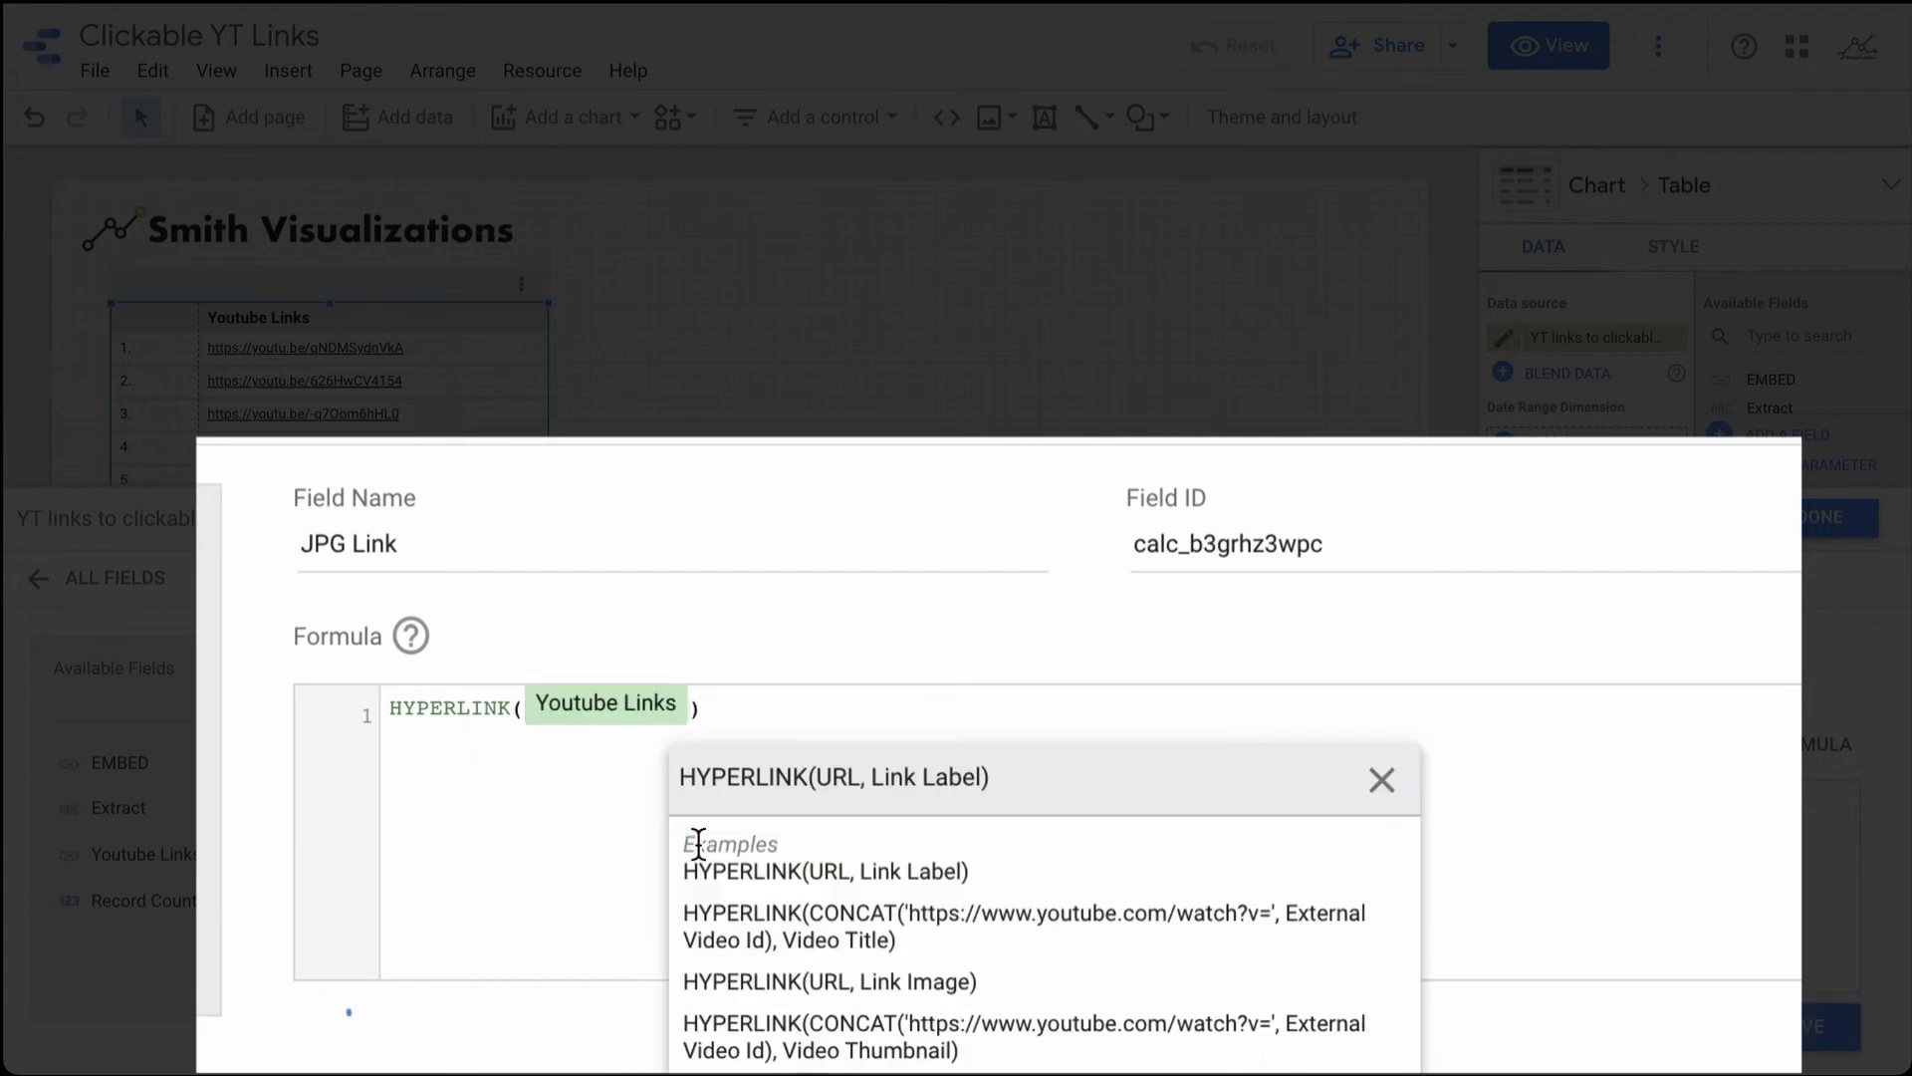
{"action": "type", "text": ","}
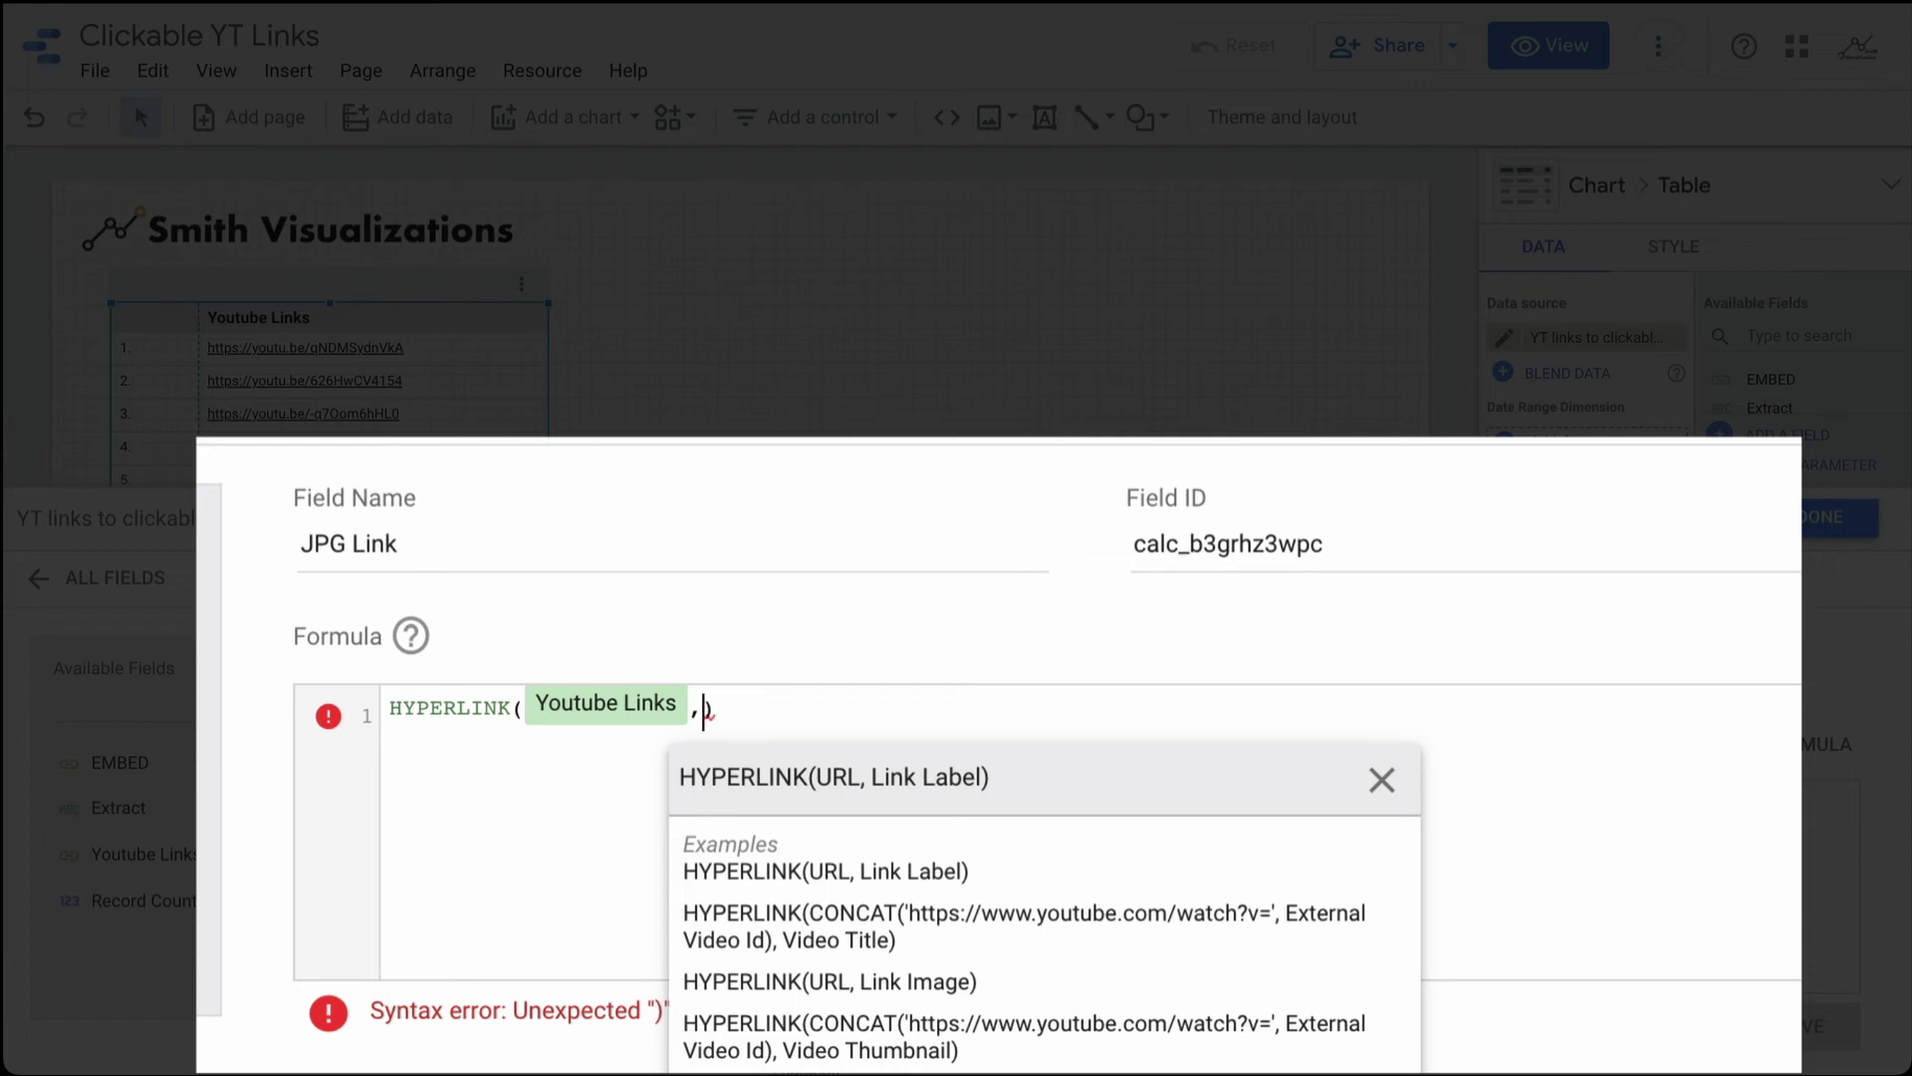
{"action": "type", "text": "image"}
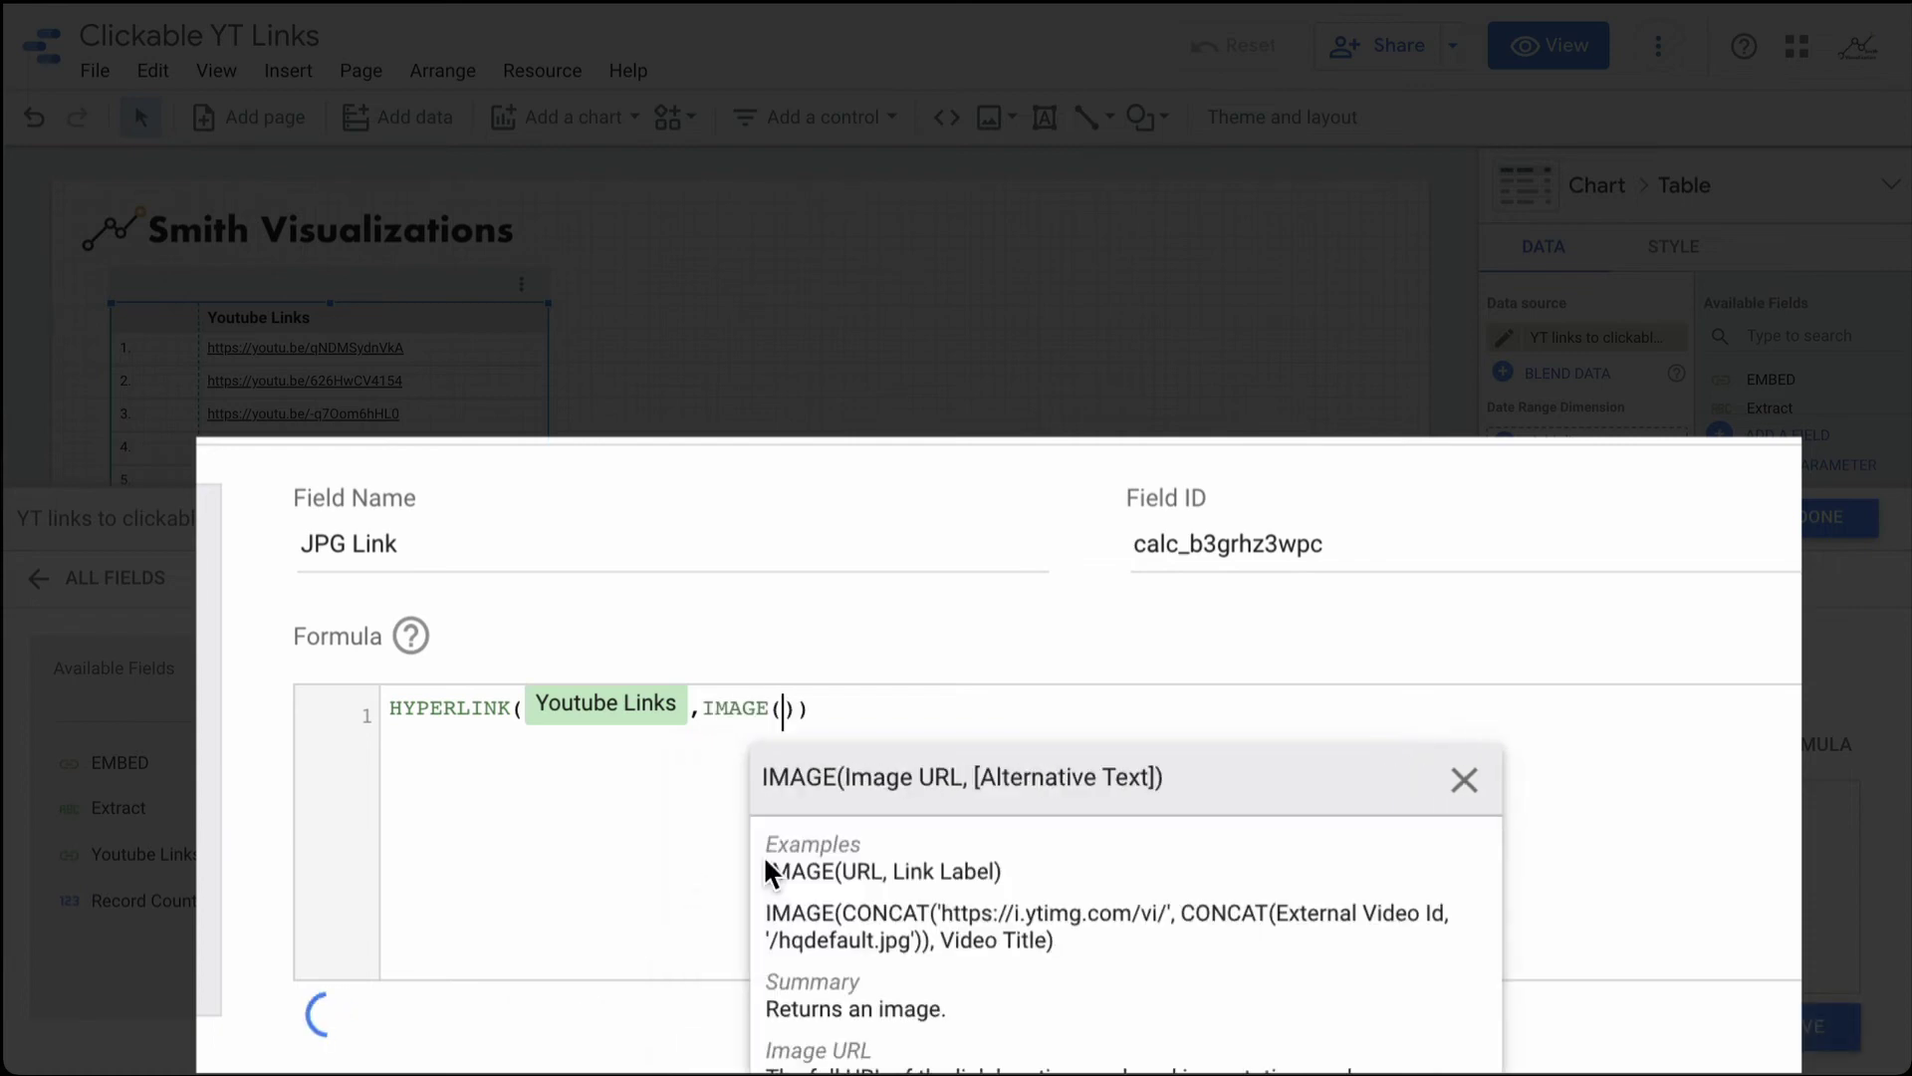
{"action": "type", "text": "embed"}
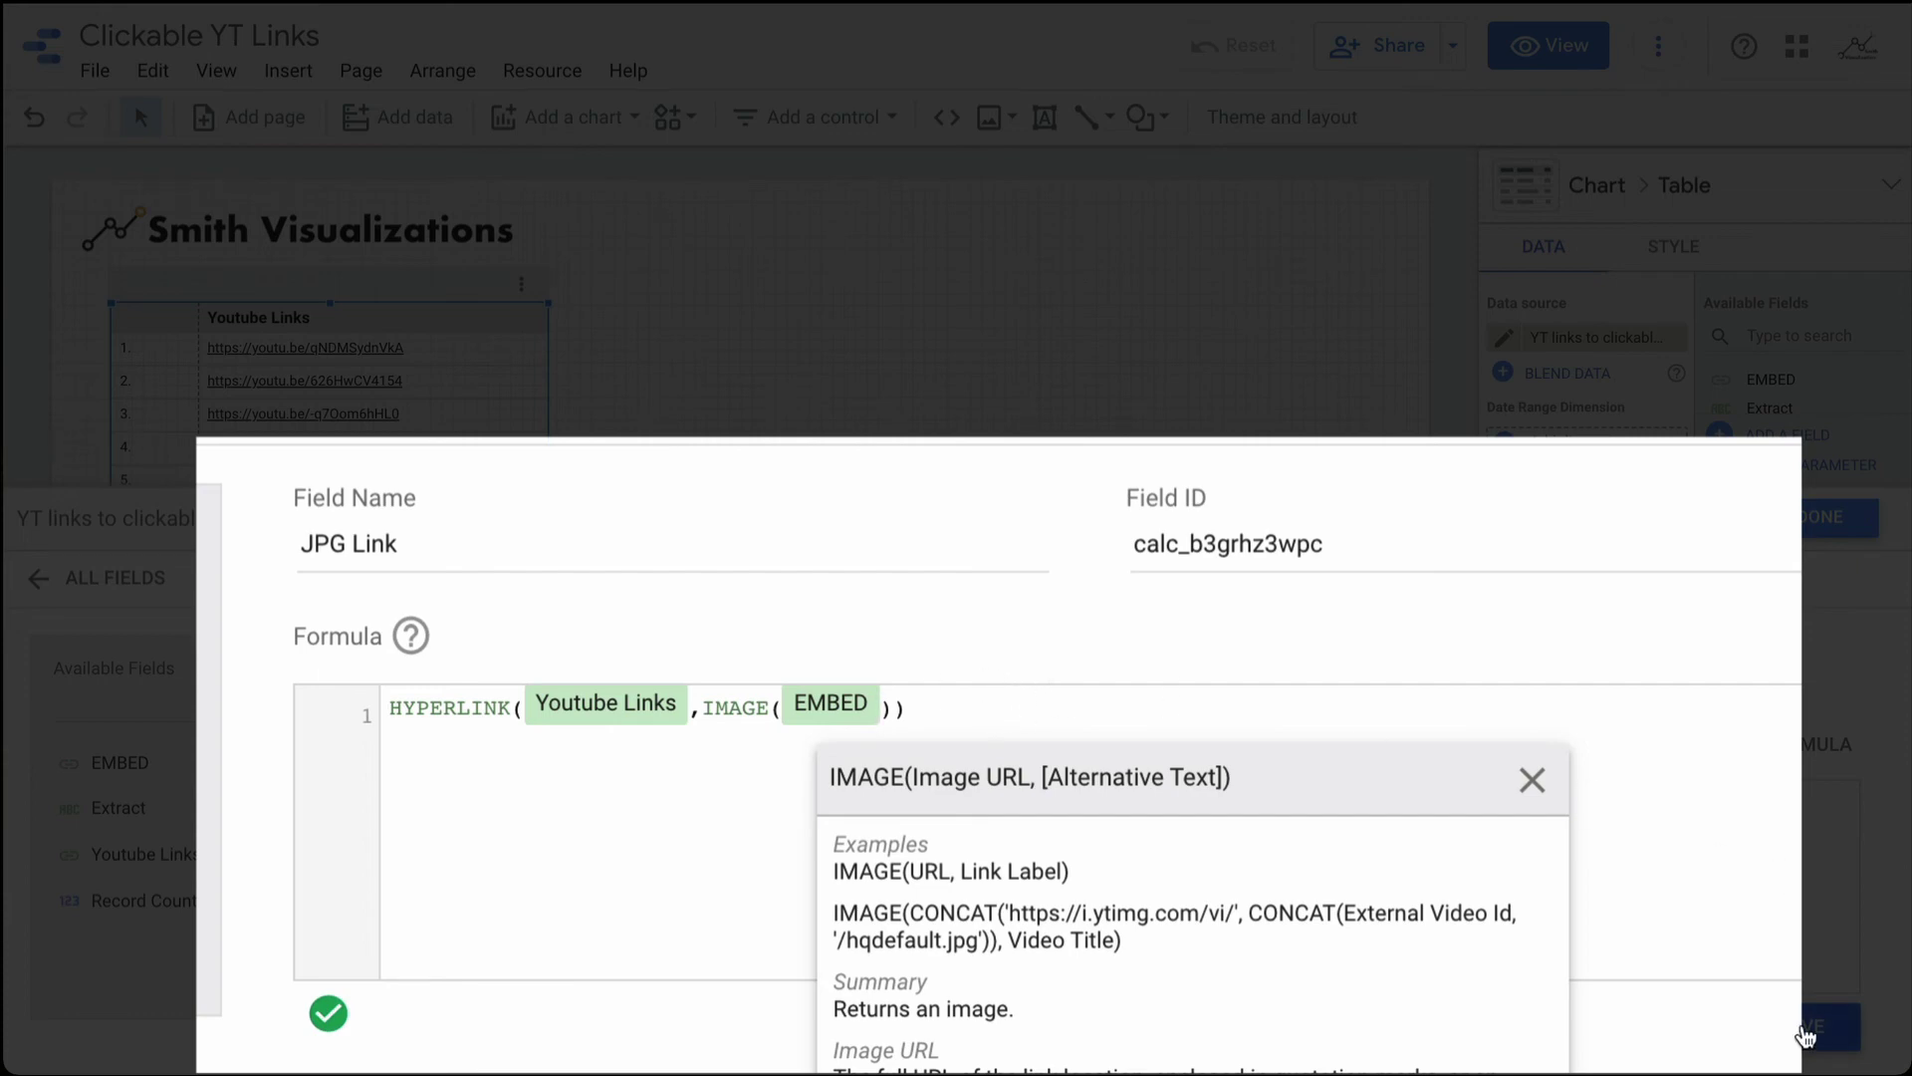
{"action": "left_click", "coordinate": [1804, 1036]}
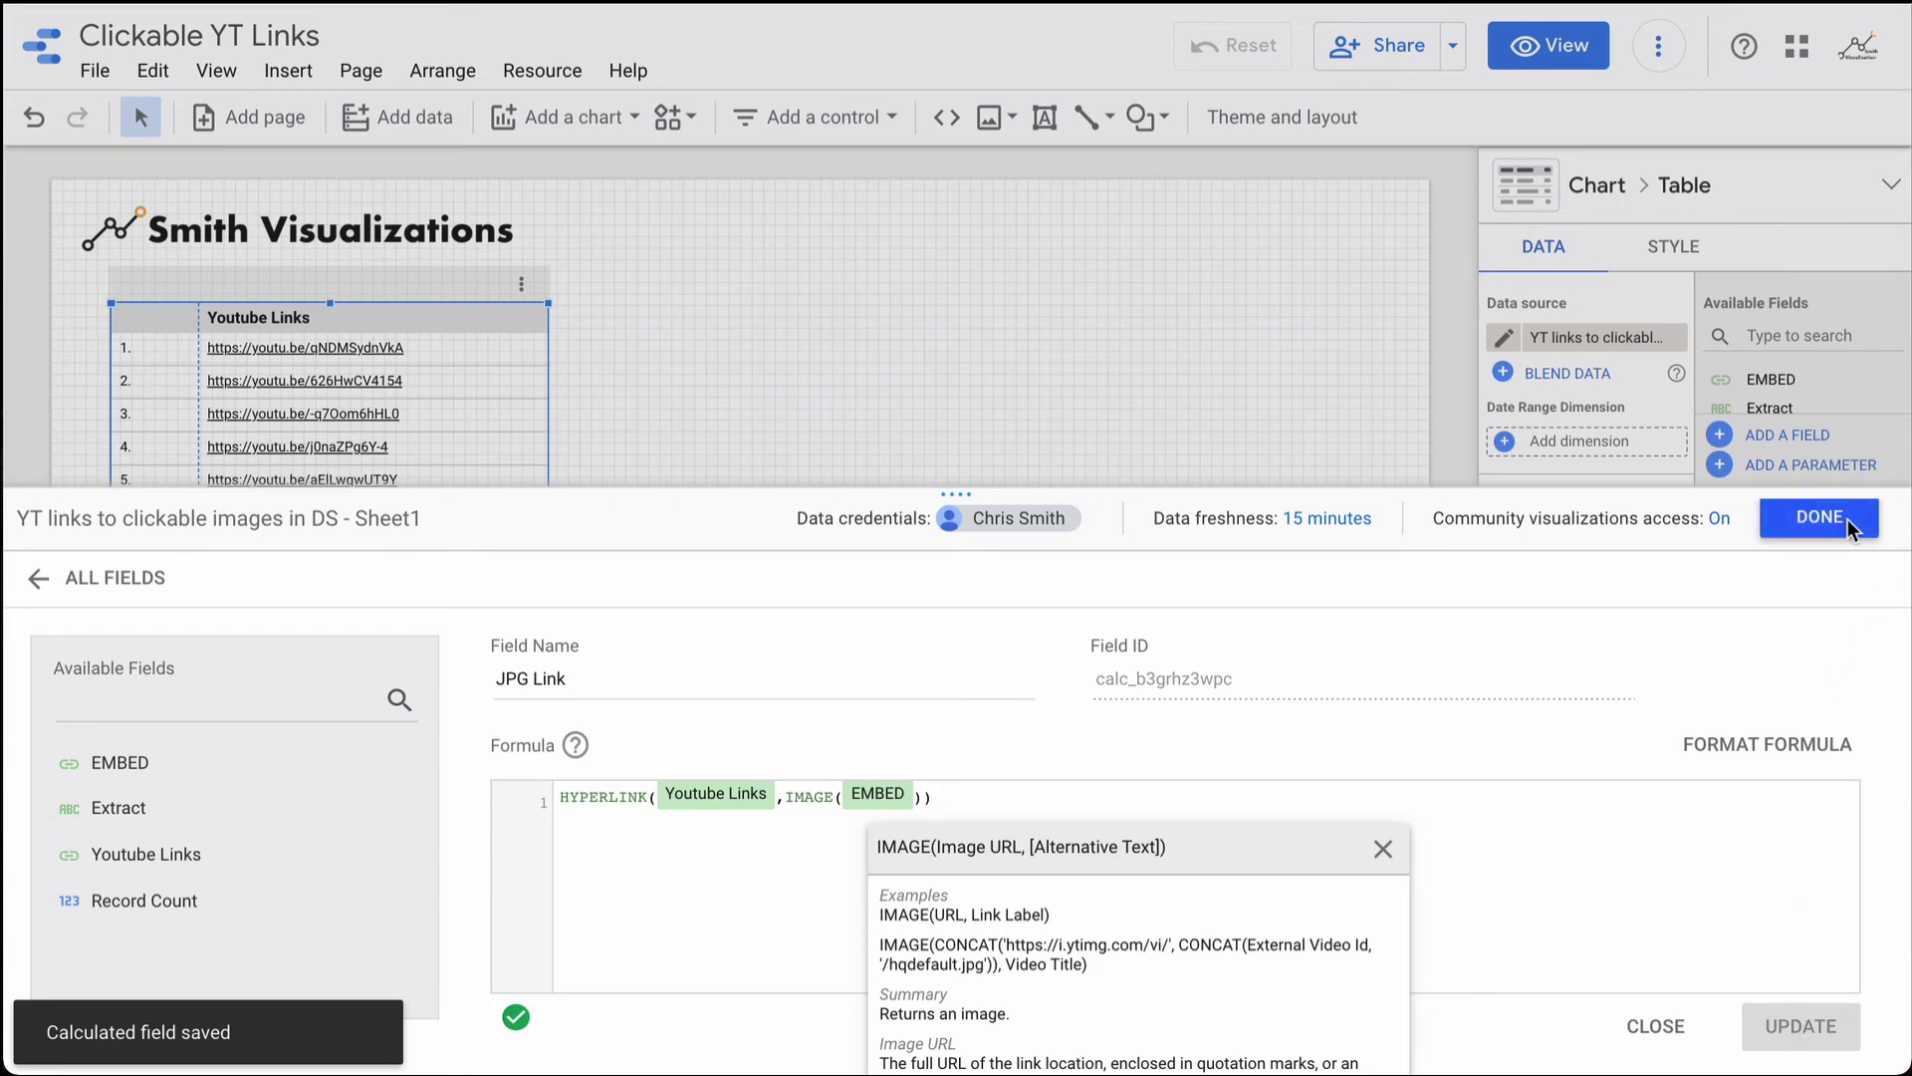
- Add JPG Link as a table dimension beside Youtube Links, then widen its column and enlarge the table so thumbnails grow
{"action": "left_click", "coordinate": [1823, 517]}
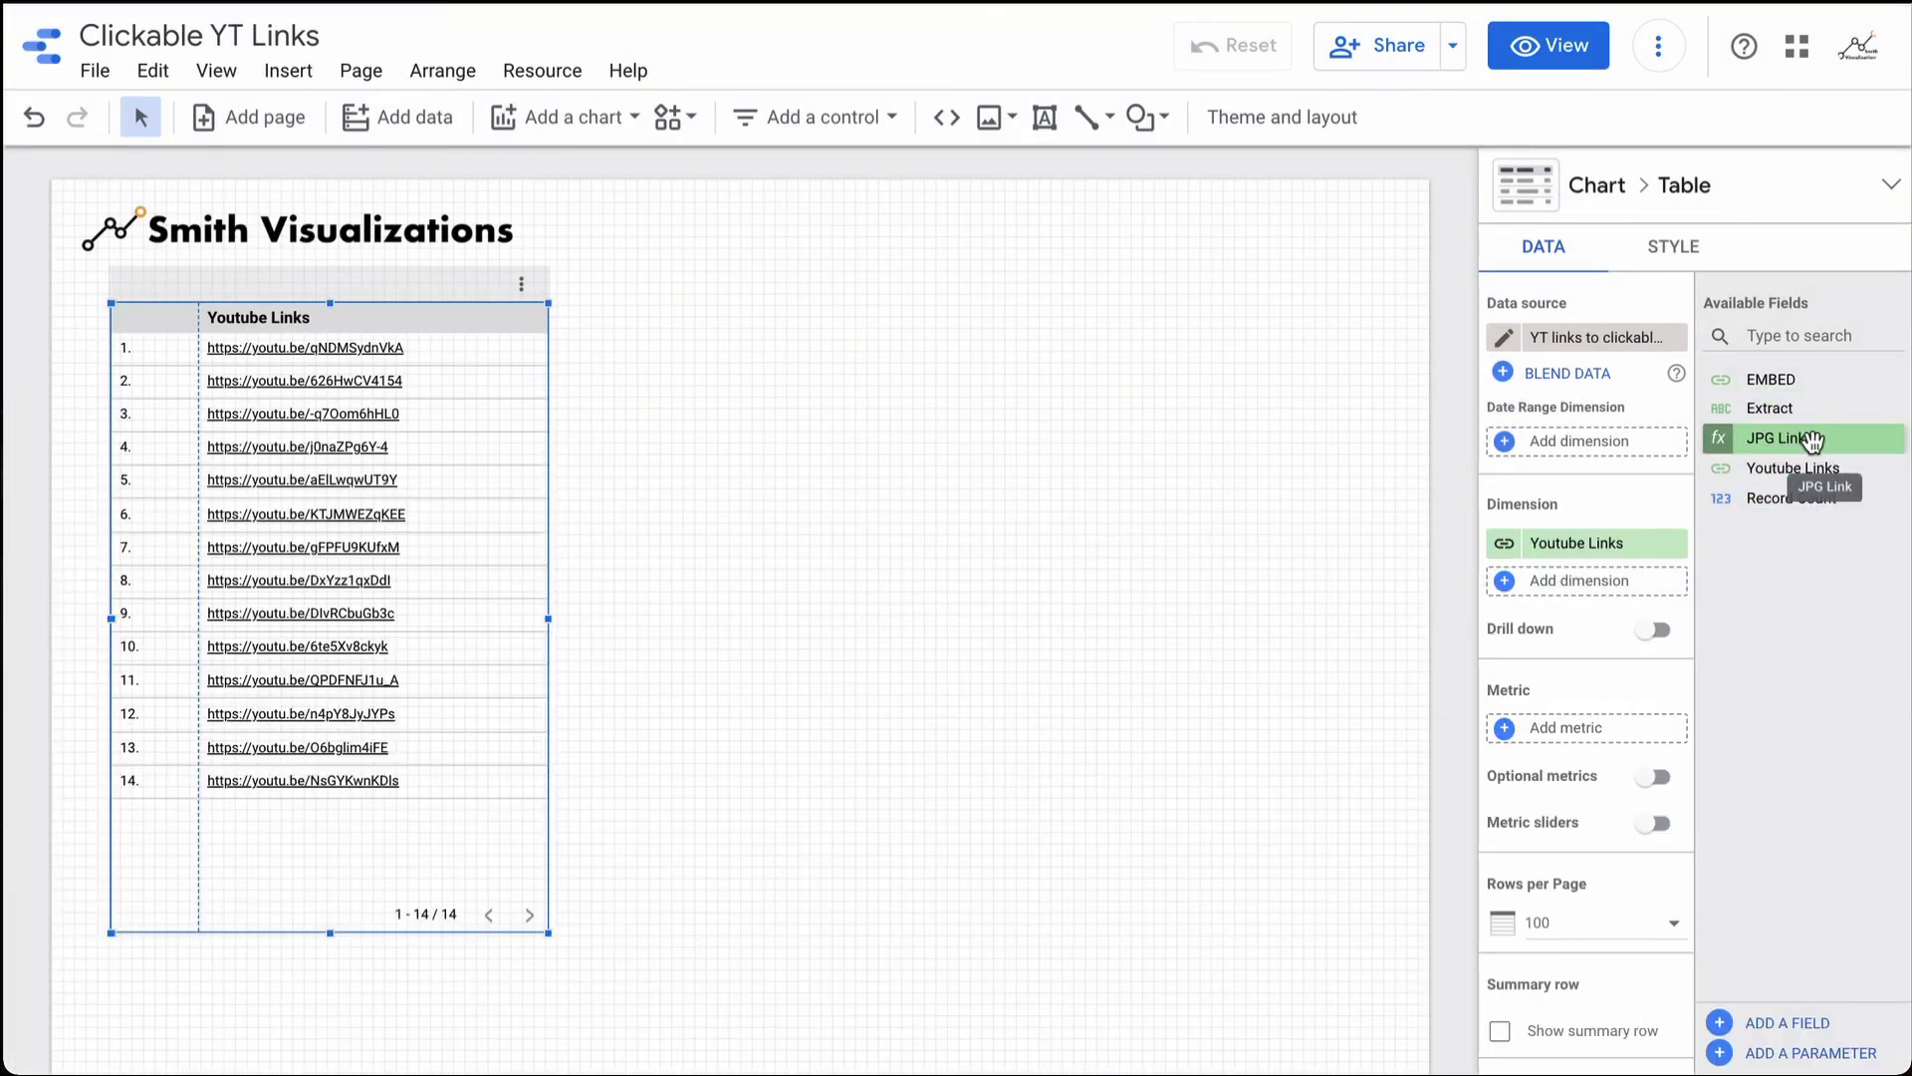
{"action": "left_click_drag", "start_coordinate": [1811, 439], "coordinate": [1606, 582]}
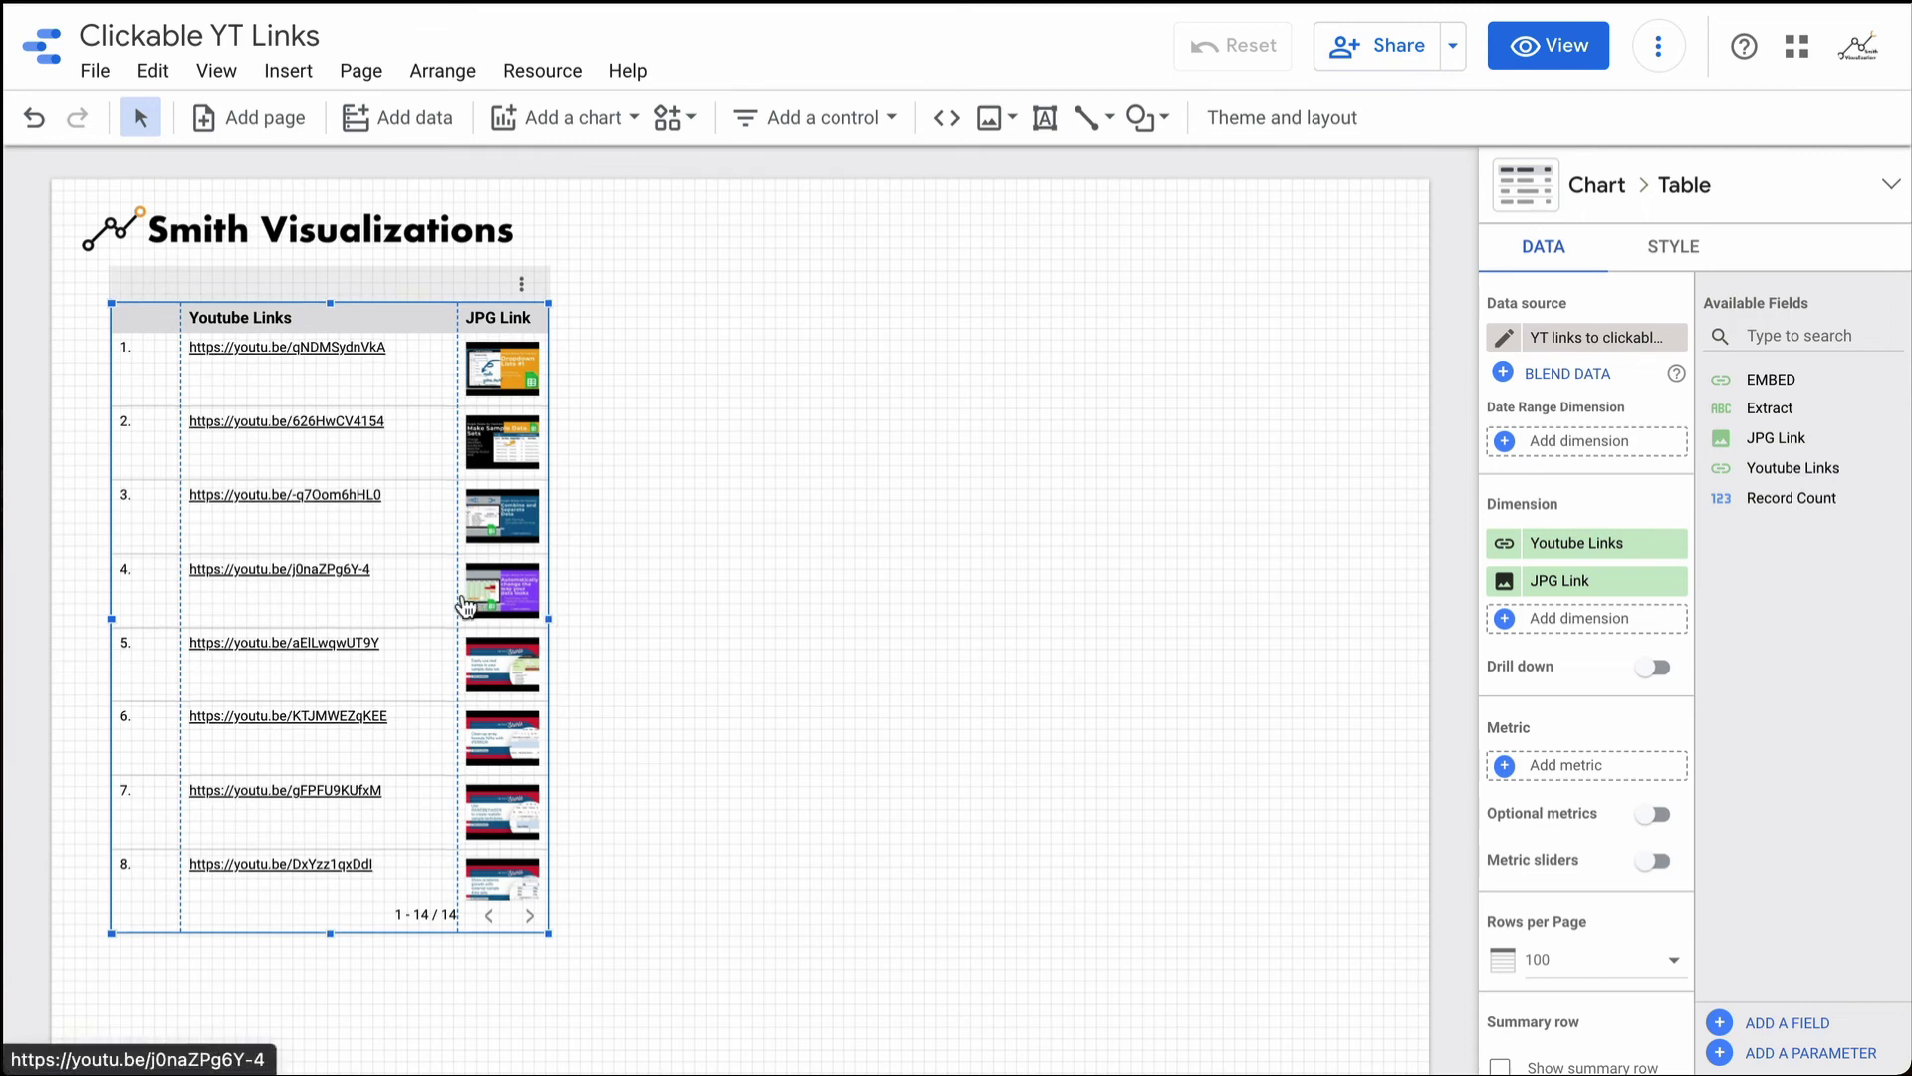
{"action": "left_click_drag", "start_coordinate": [459, 592], "coordinate": [371, 595]}
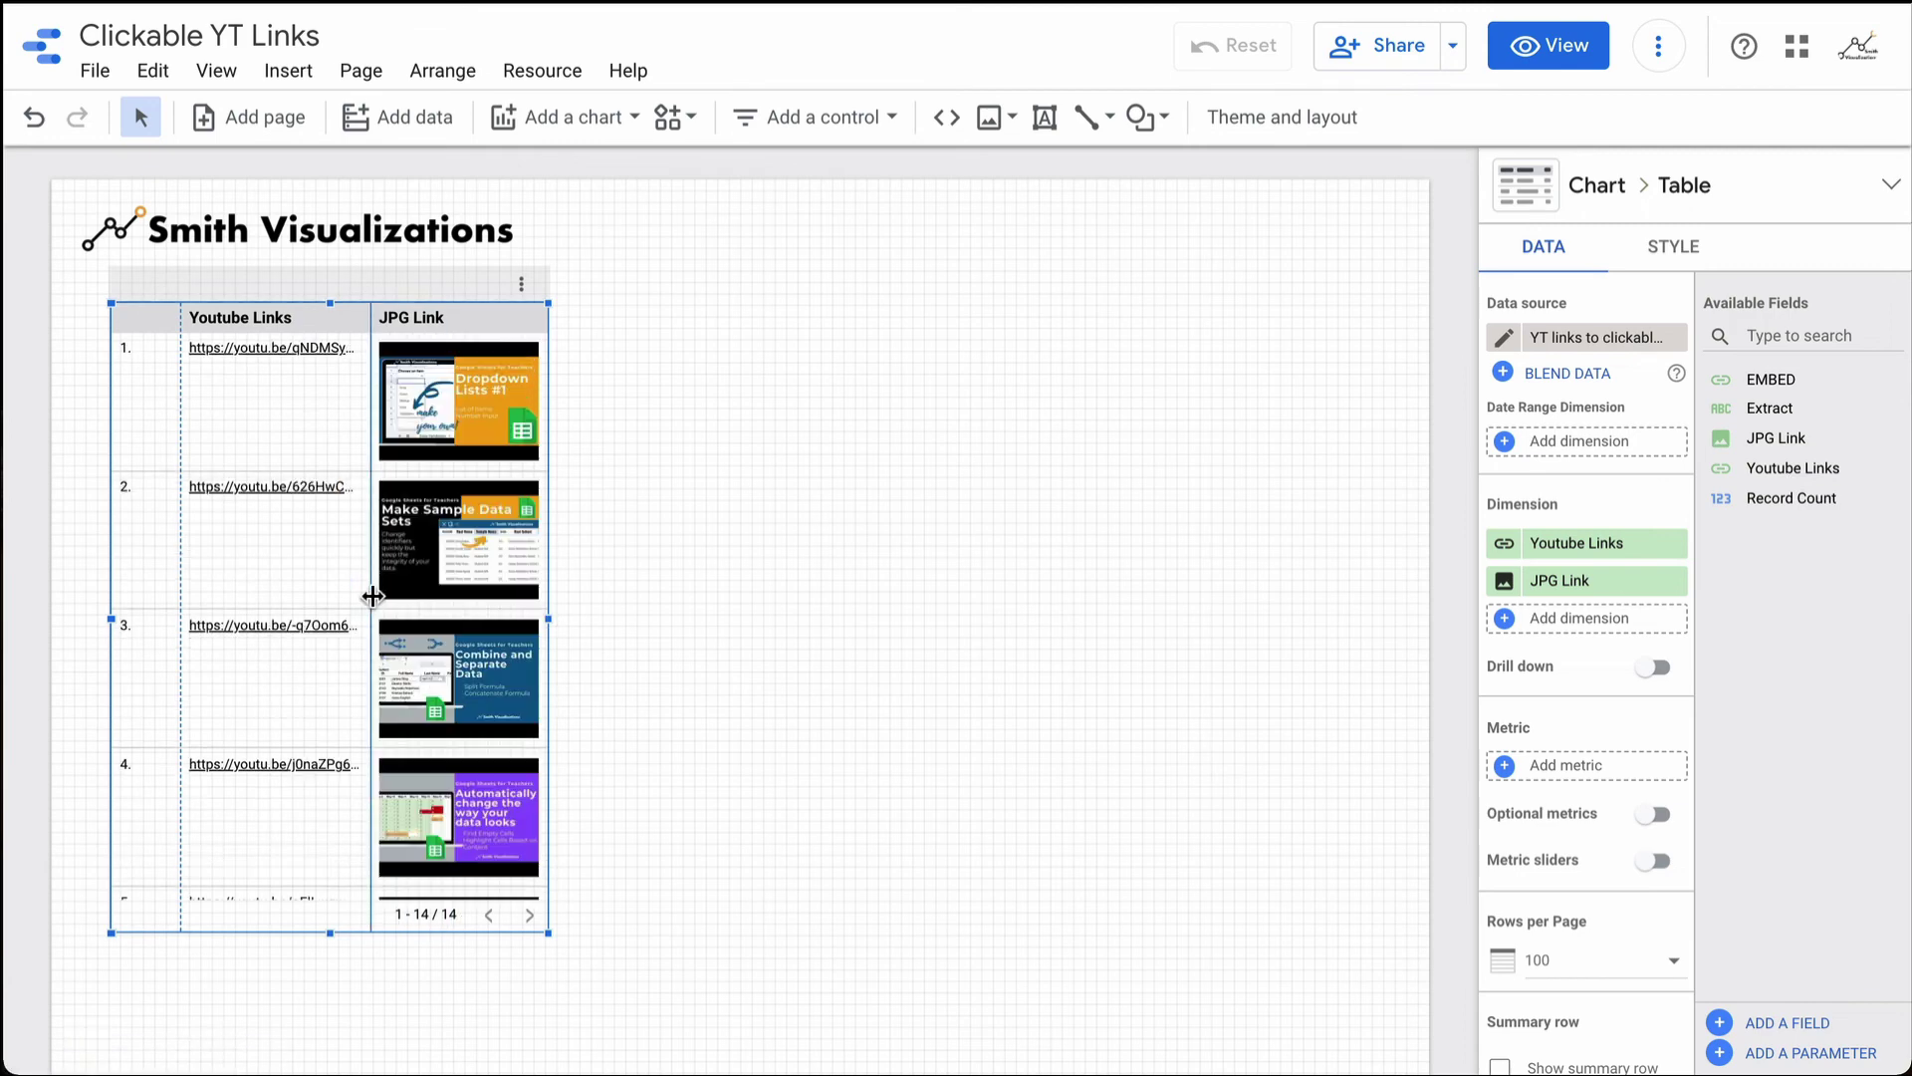
{"action": "left_click_drag", "start_coordinate": [548, 933], "coordinate": [651, 1009]}
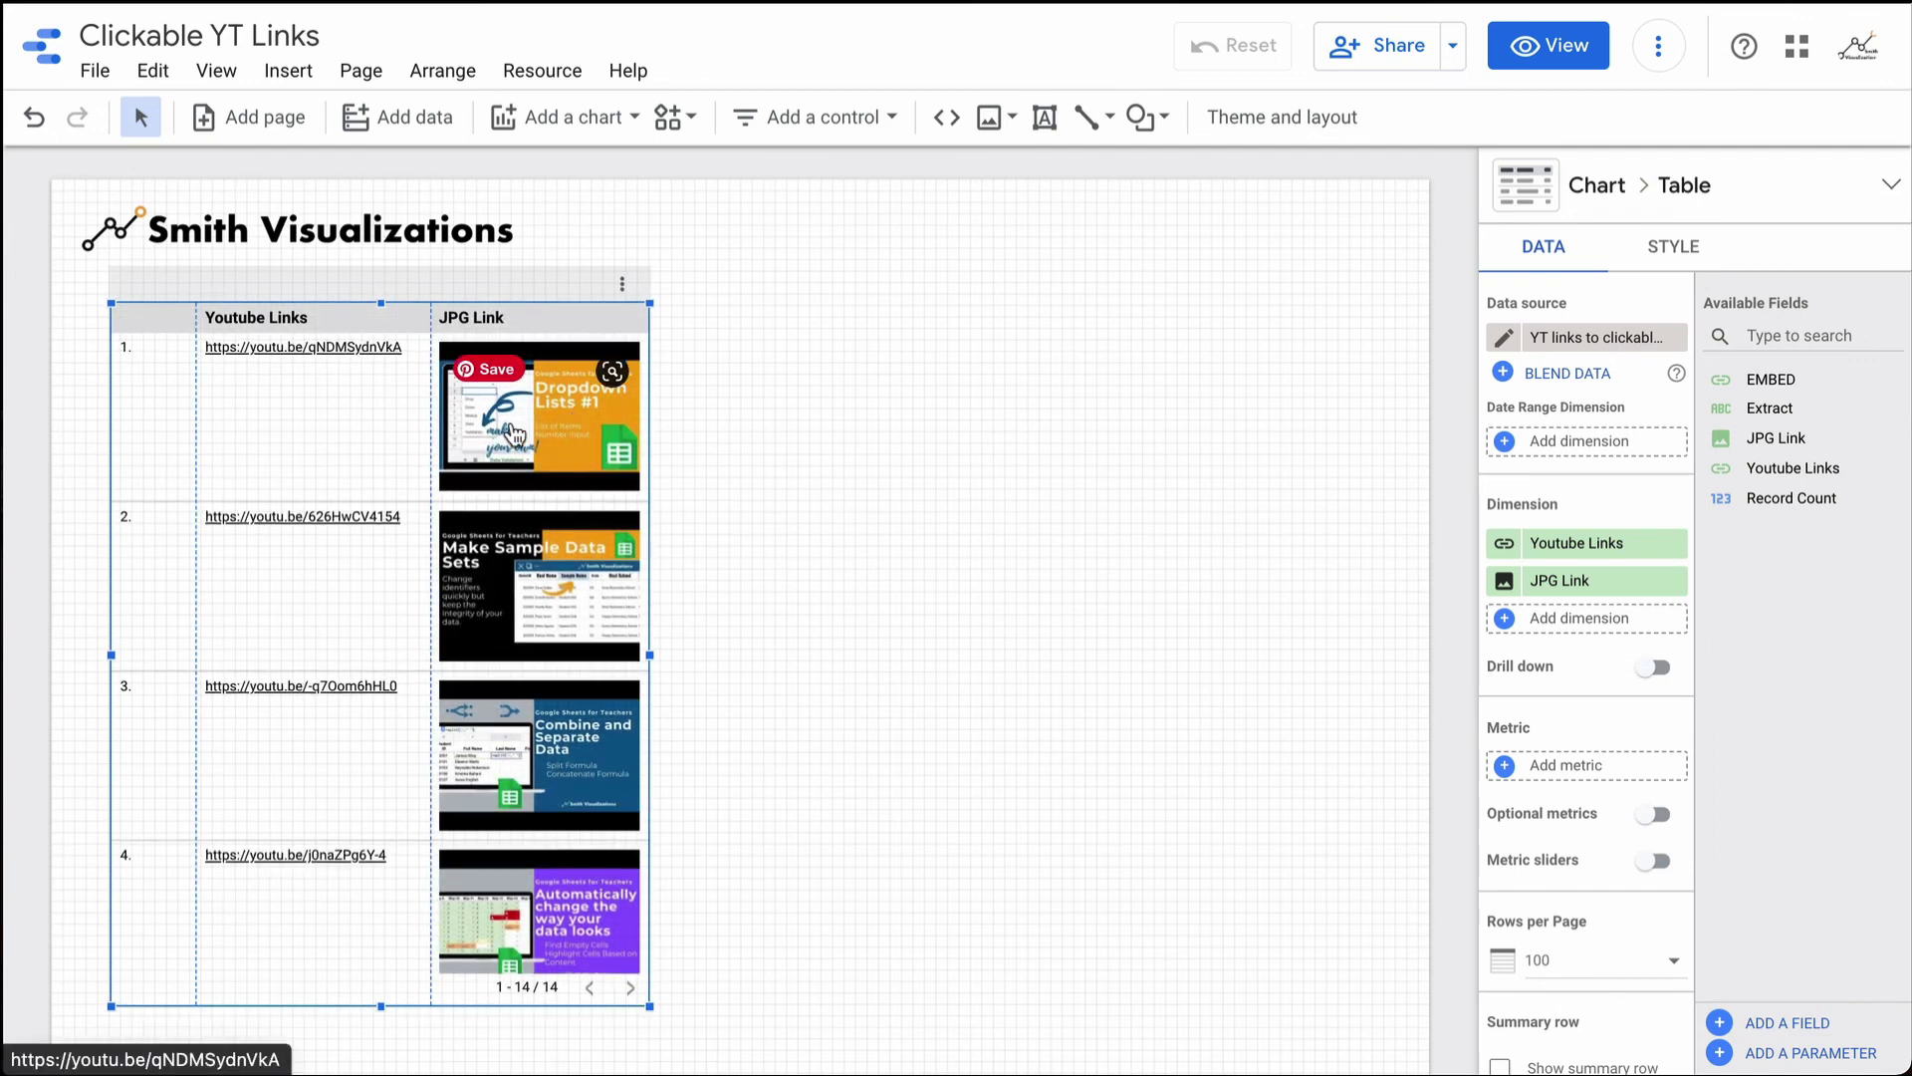
{"action": "scroll", "coordinate": [907, 481], "scroll_direction": "down", "scroll_amount": 1}
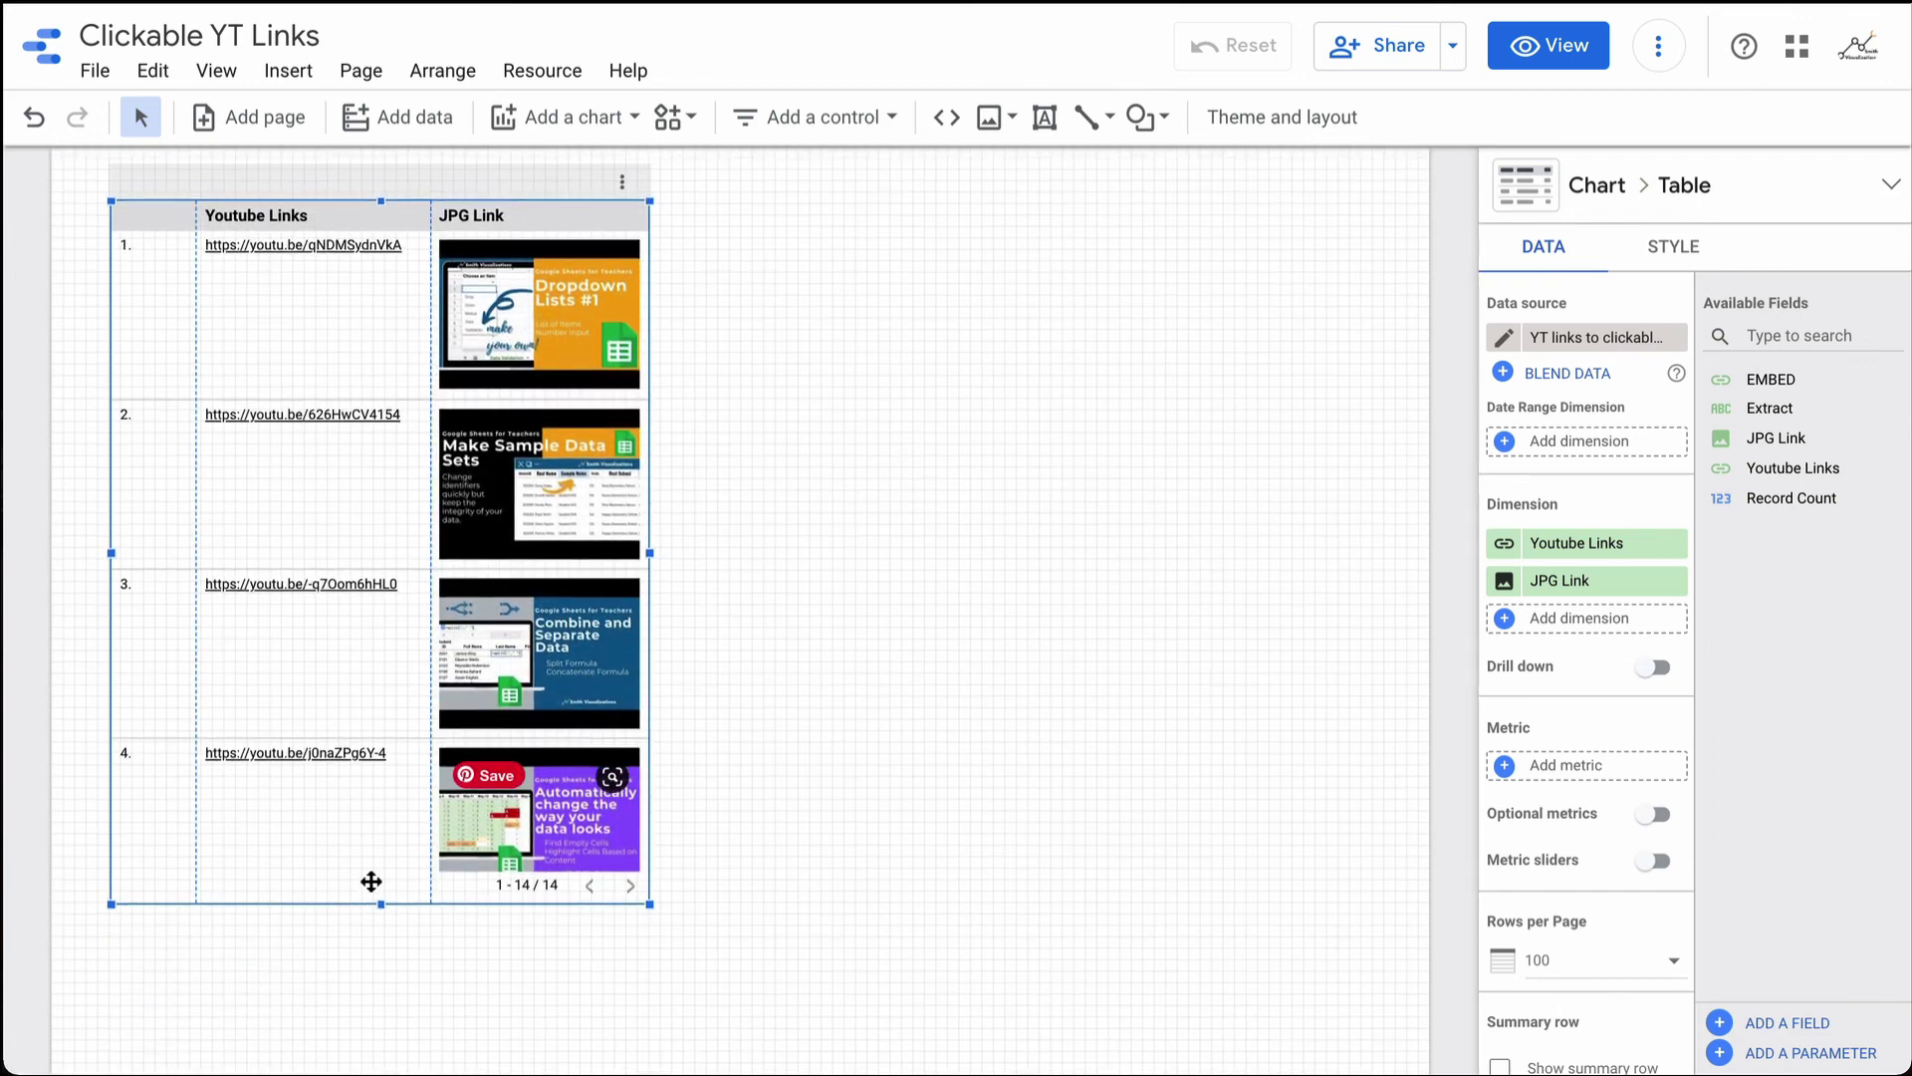
{"action": "left_click_drag", "start_coordinate": [383, 905], "coordinate": [381, 1014]}
- Preview the report in view mode to check the thumbnail column
{"action": "left_click", "coordinate": [1565, 60]}
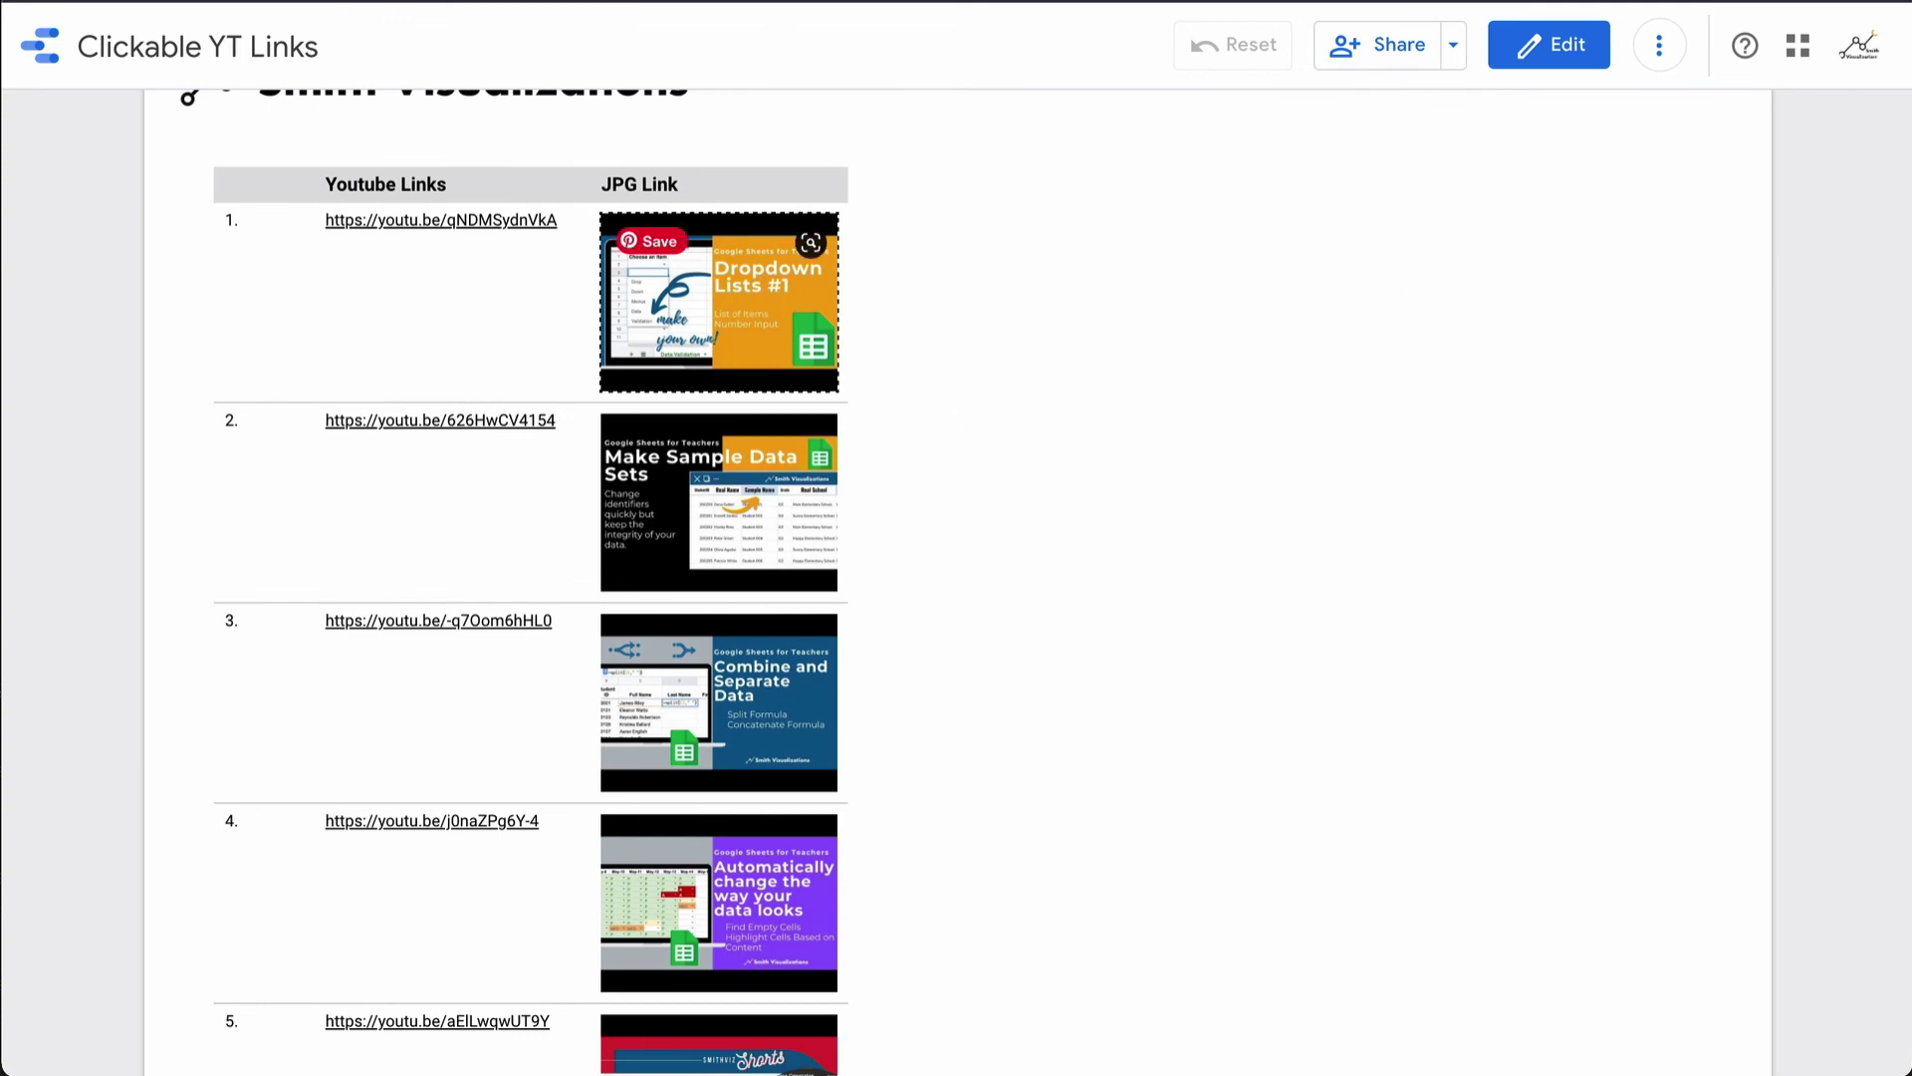
- Switch to the source Google Sheets spreadsheet's TEMPLATE tab
{"action": "left_click", "coordinate": [775, 22]}
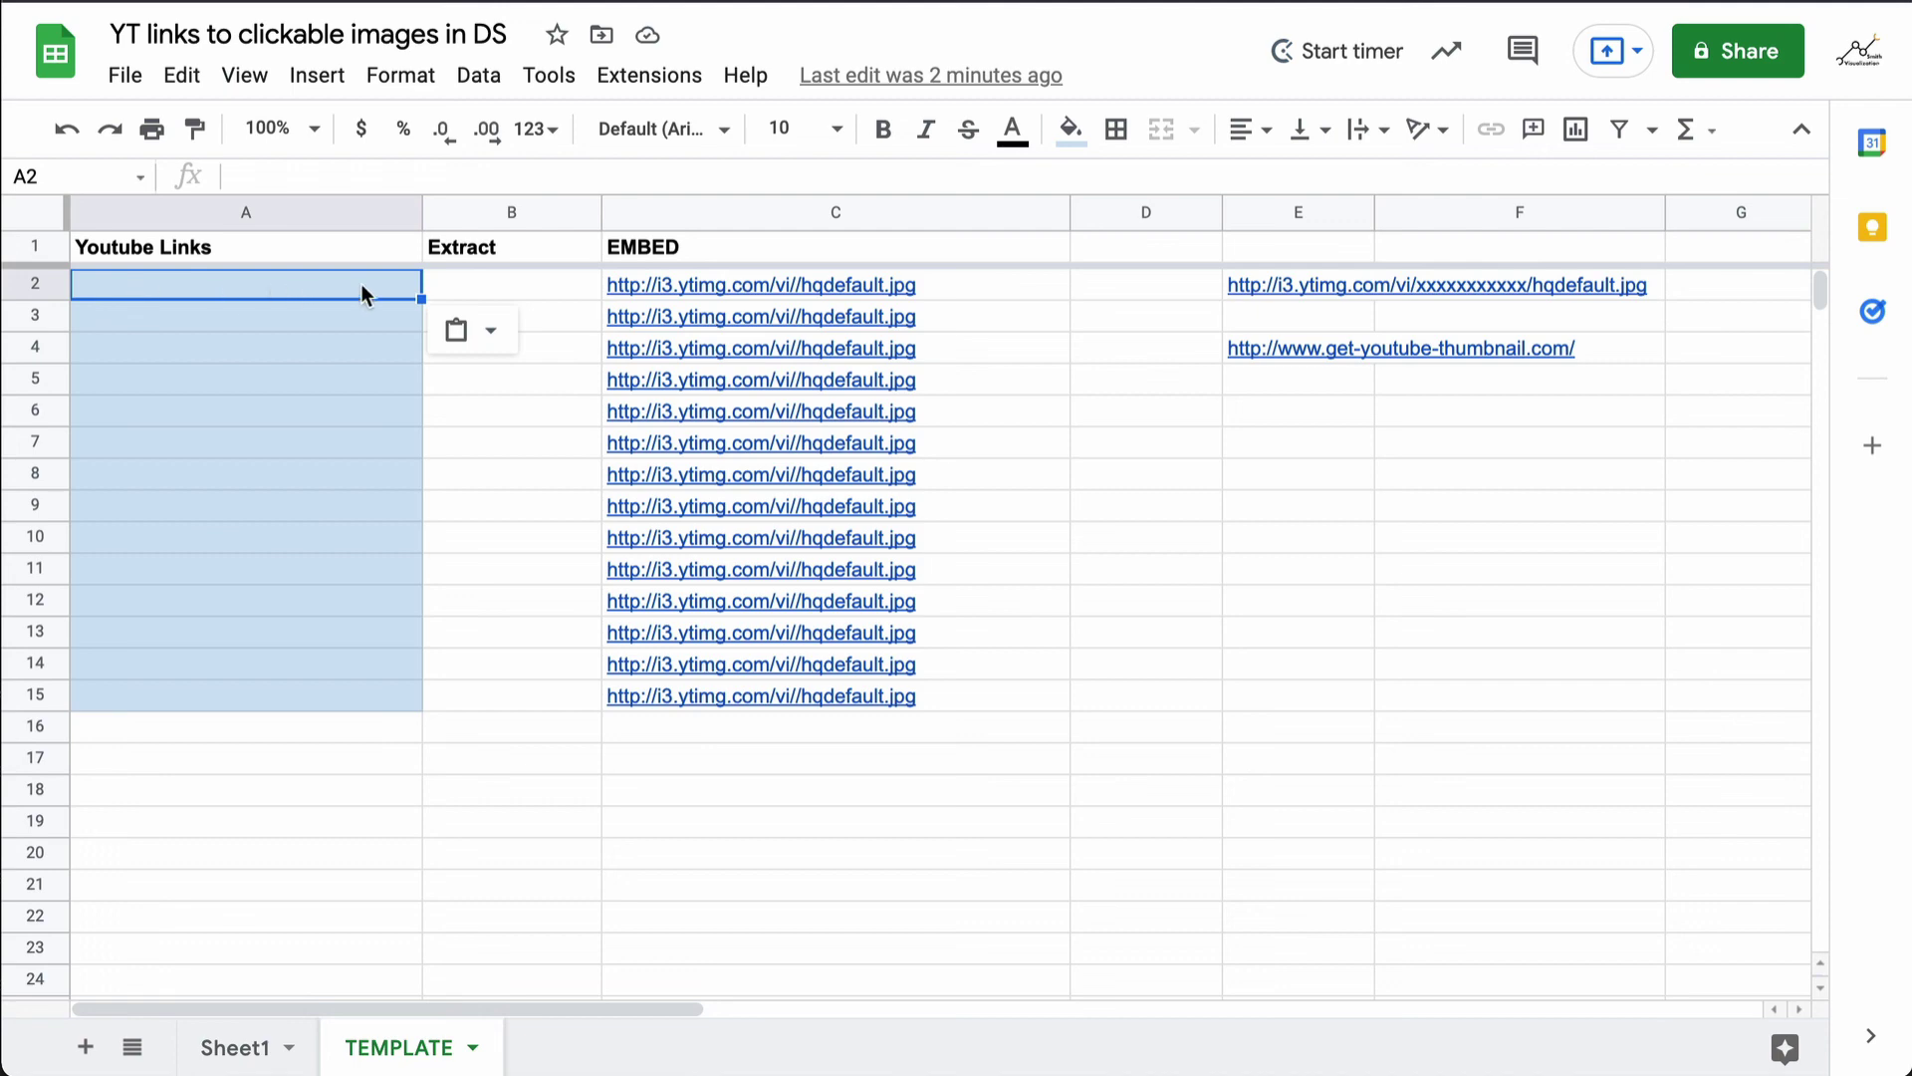
- Inspect the Extract formula =RIGHT(A2,11) in B2 and the EMBED formula =REPLACE($E$2,24,11,B2) in C2
{"action": "left_click", "coordinate": [469, 289]}
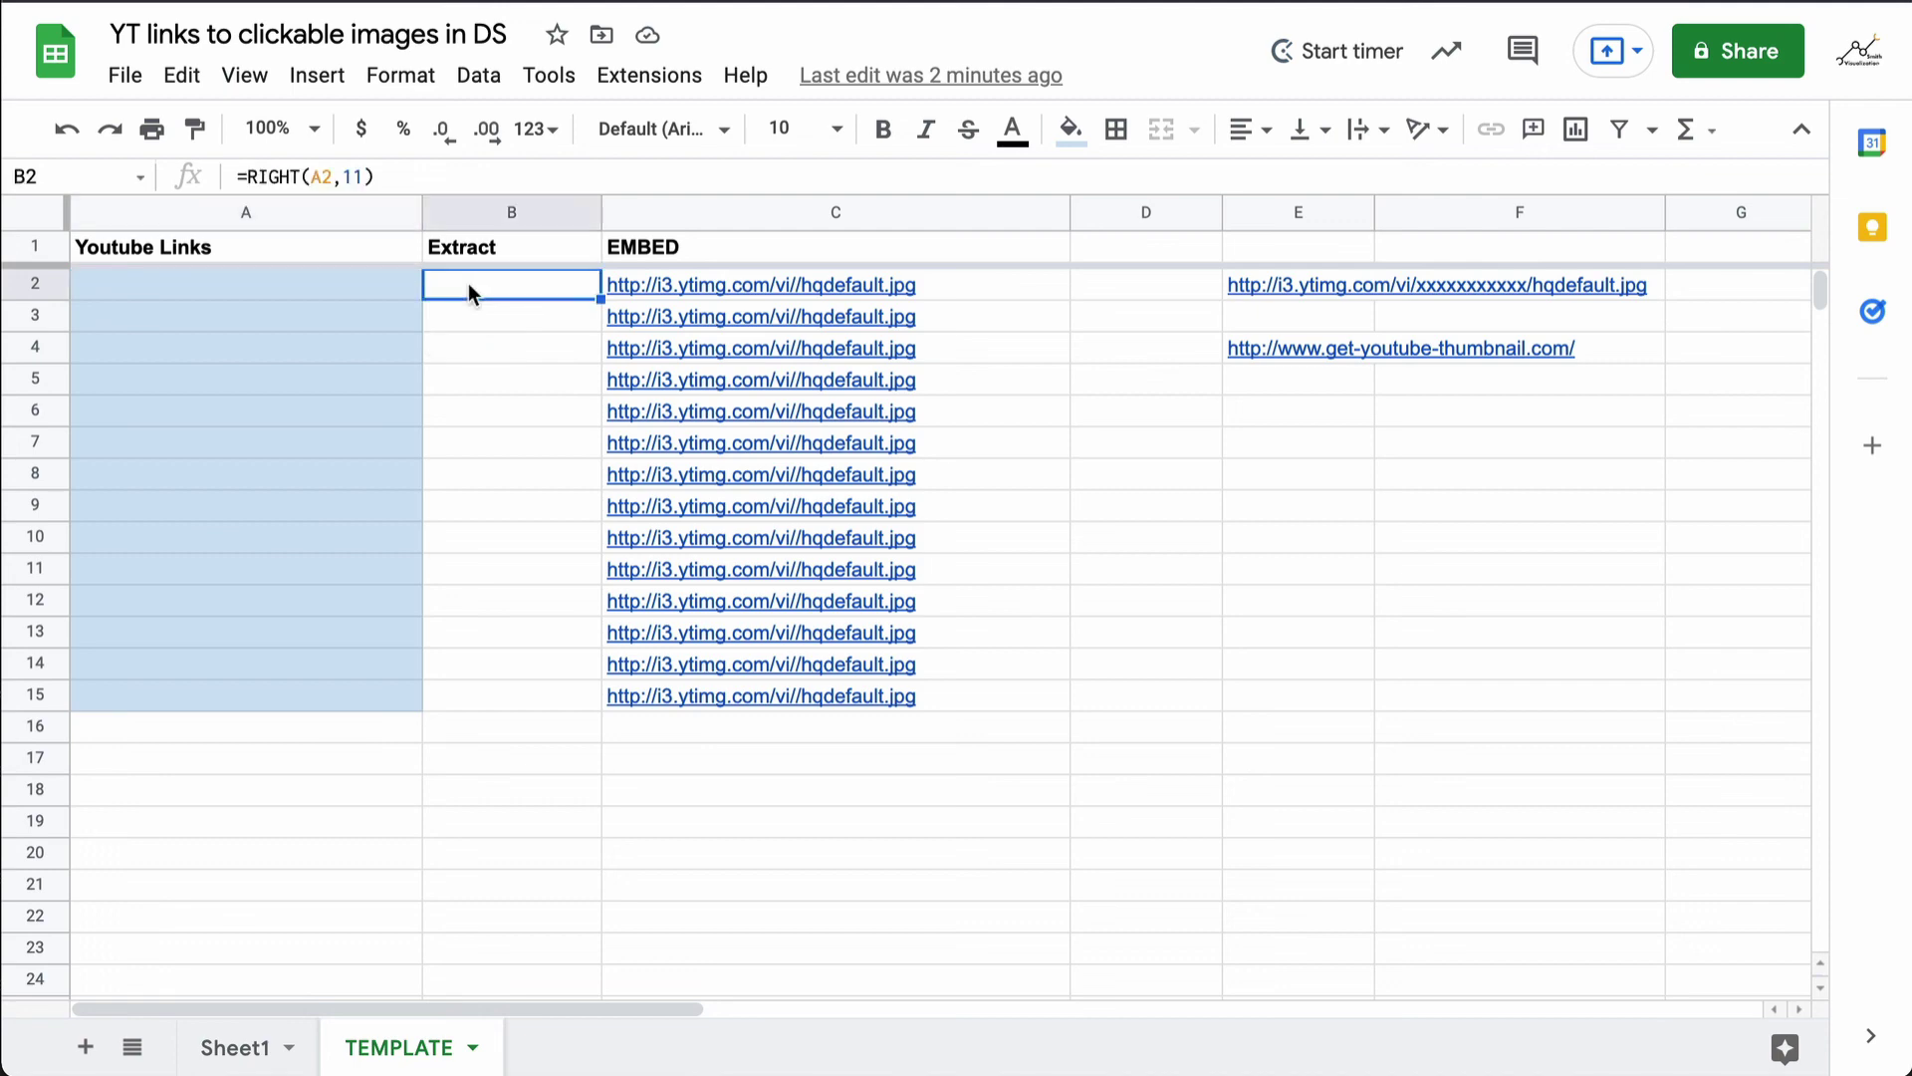
{"action": "left_click", "coordinate": [712, 284]}
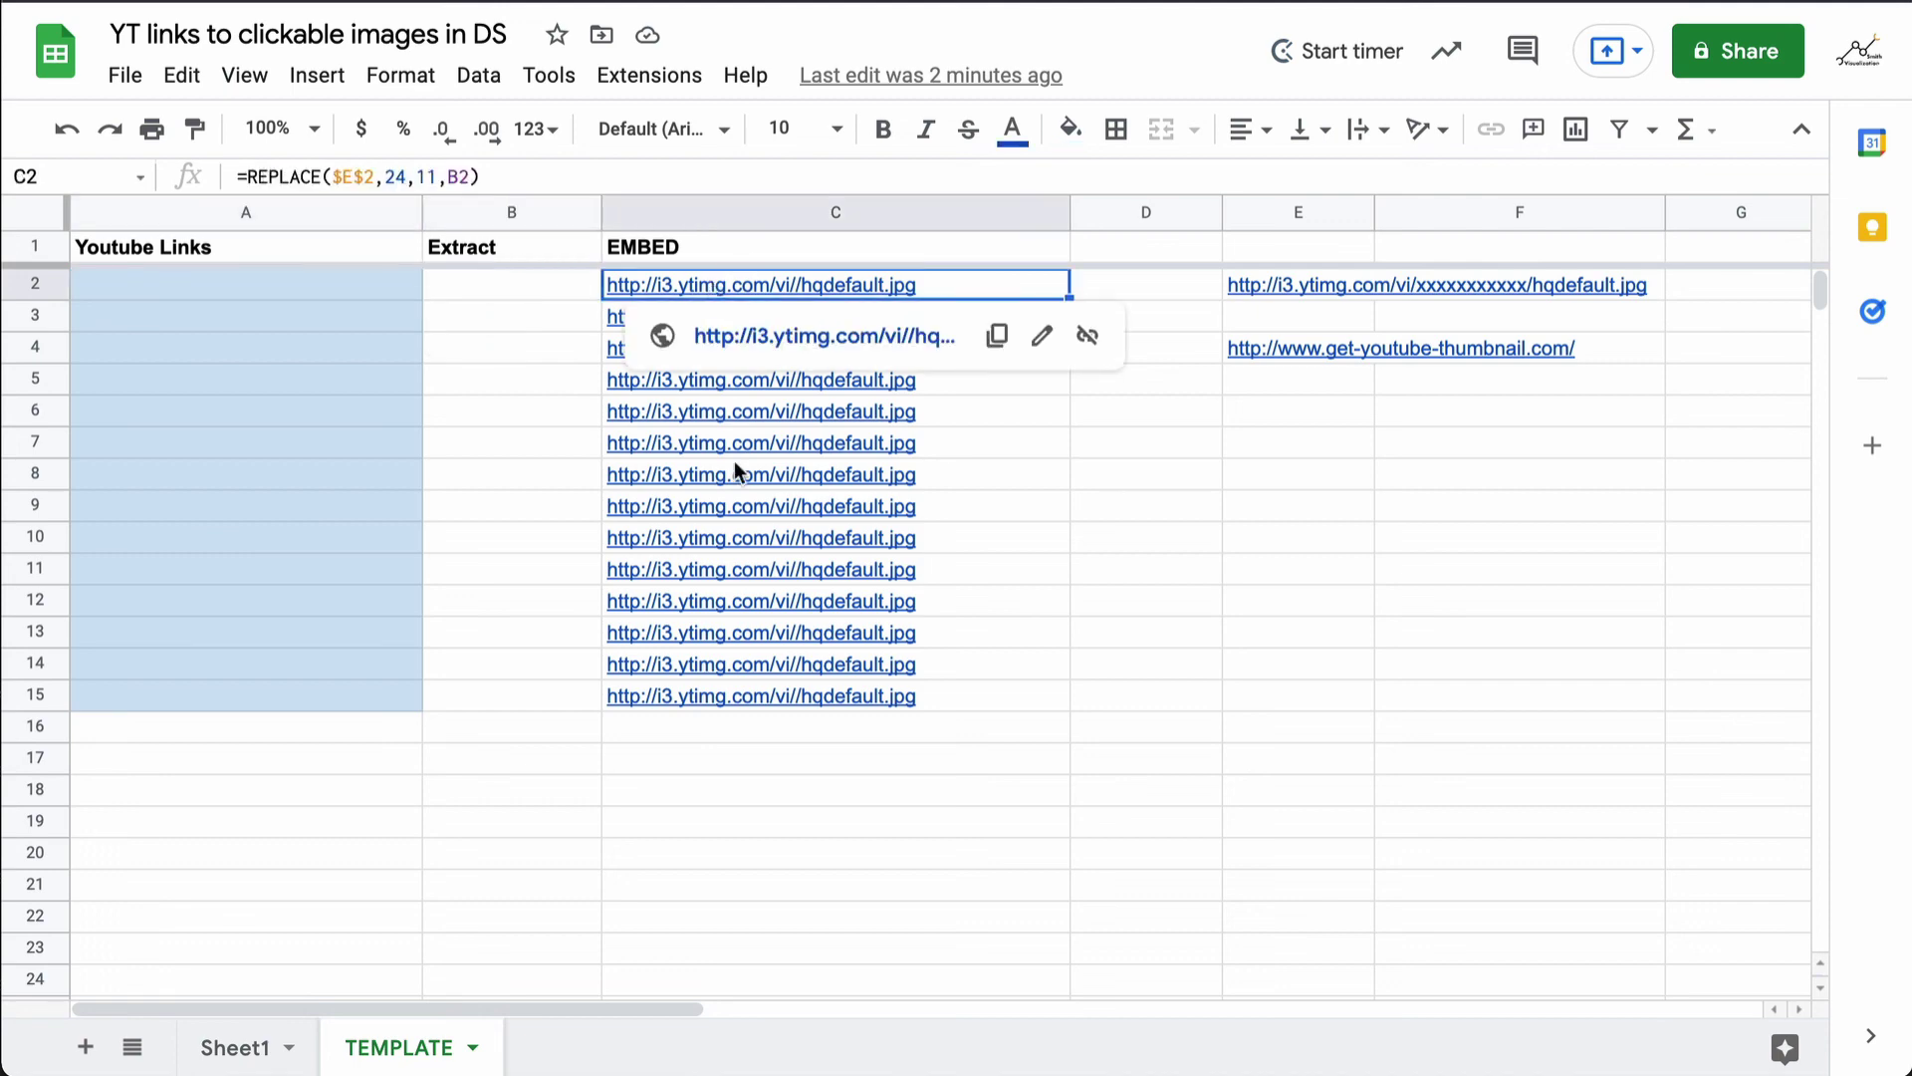